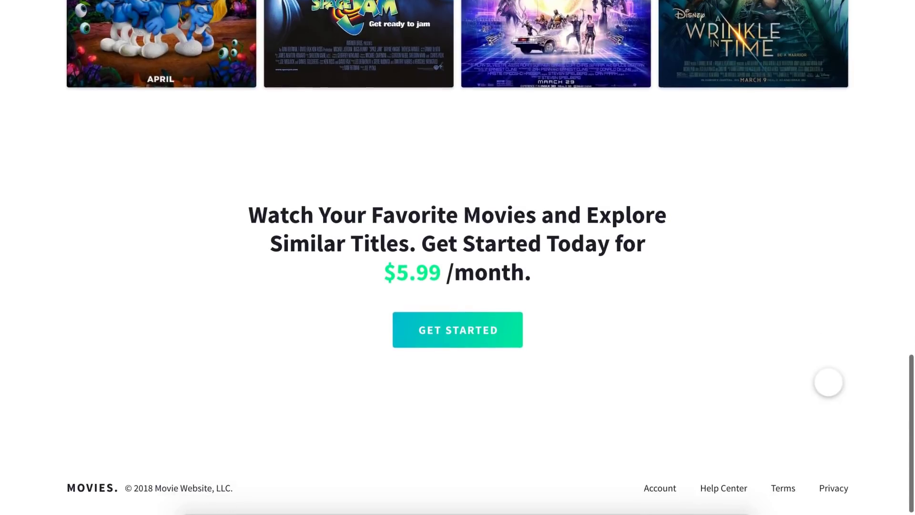
- Examine the finished movie website design from the hero section down to the footer
key(Home)
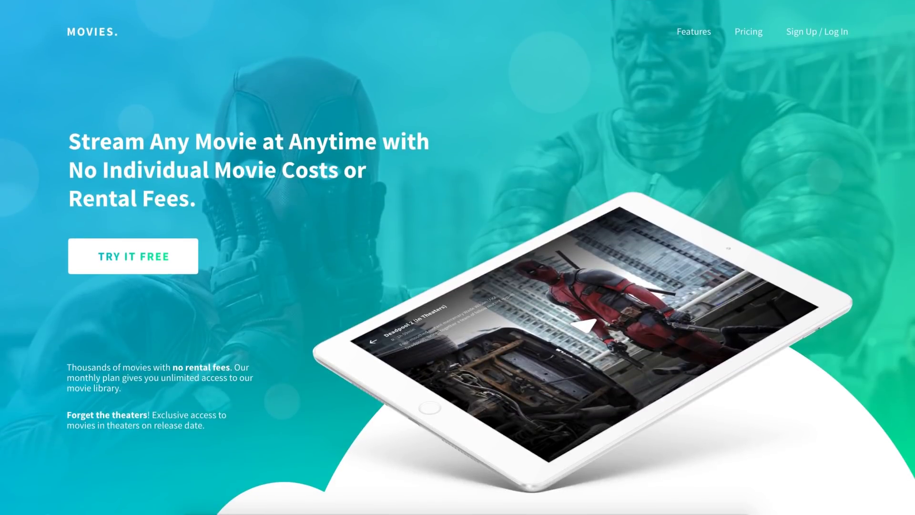
scroll(828, 382, down, 5)
scroll(828, 382, down, 8)
scroll(829, 381, down, 3)
scroll(829, 382, down, 8)
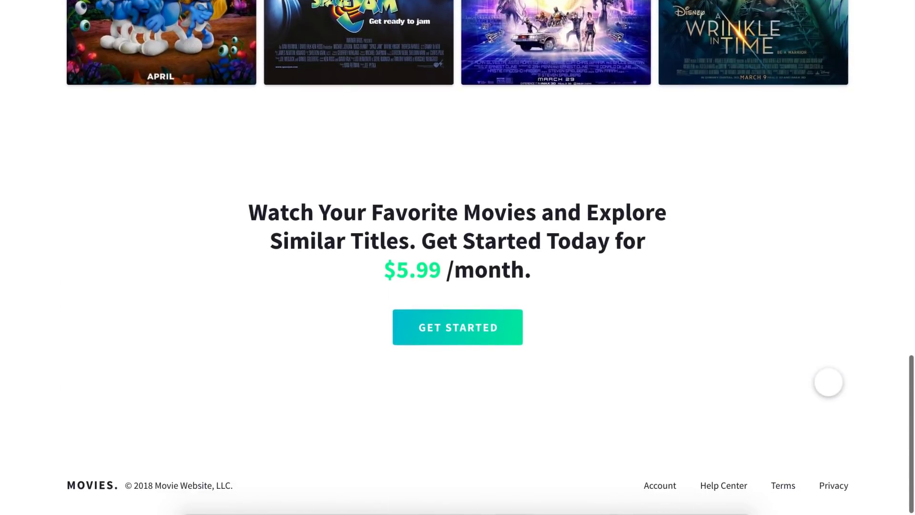
key(Home)
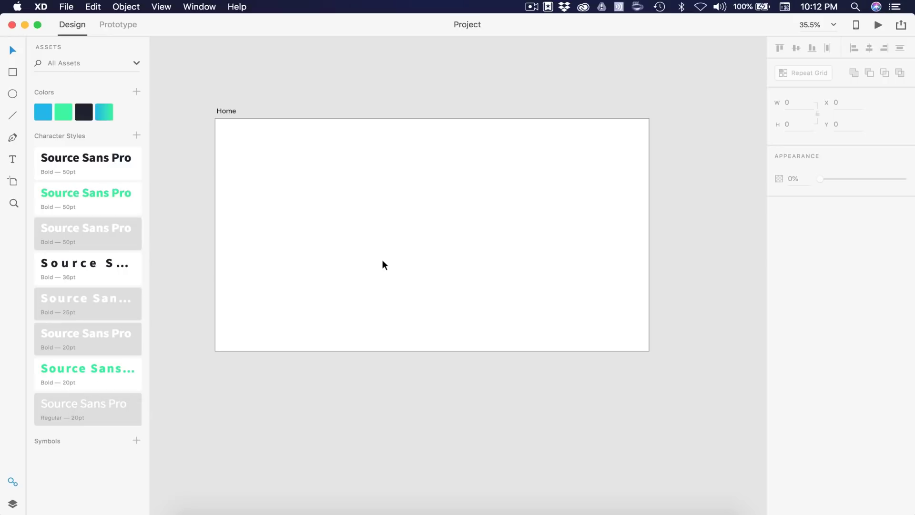
- Turn on the 12-column layout grid for the Home artboard
click(504, 243)
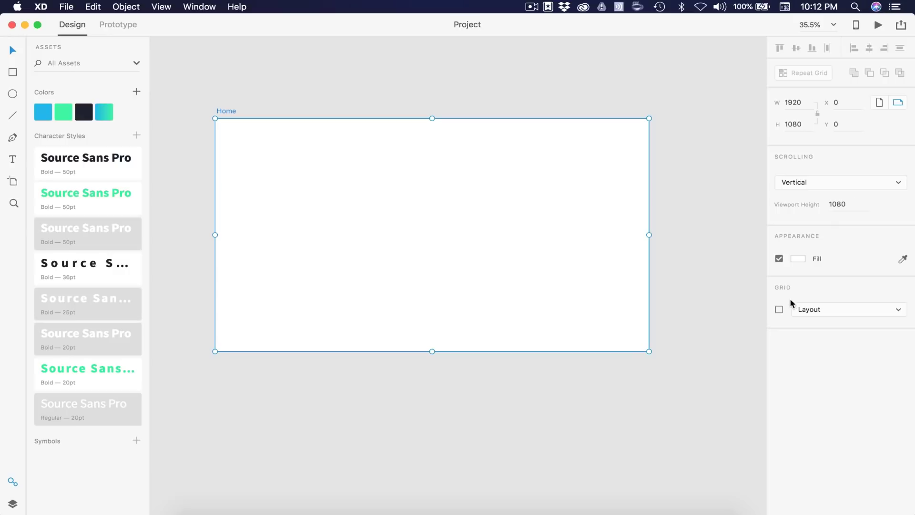
click(779, 309)
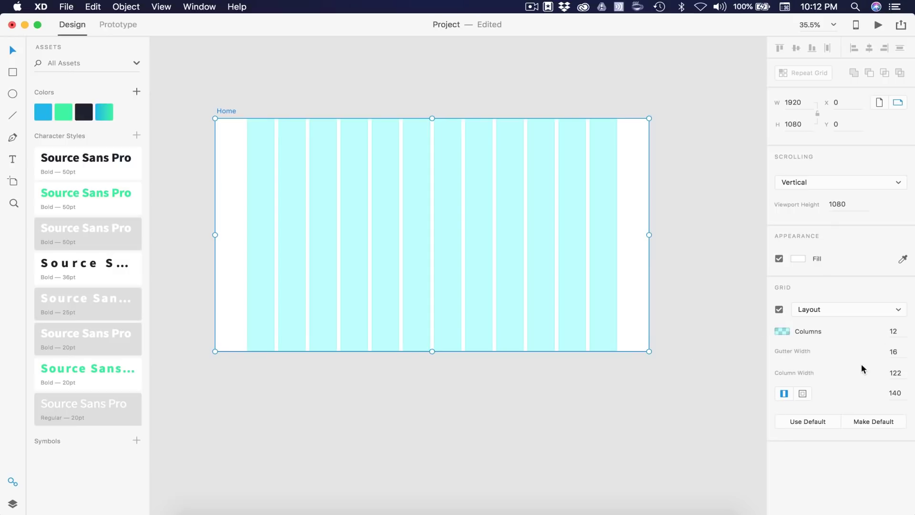
click(238, 199)
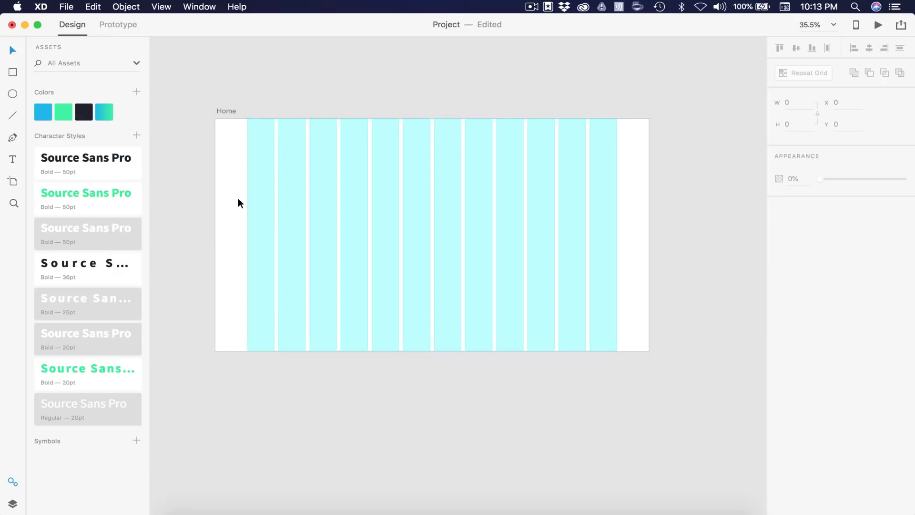
- Fill the Home artboard with the saved blue-to-green gradient and stretch it diagonally beyond the artboard, from upper left to lower right
click(307, 218)
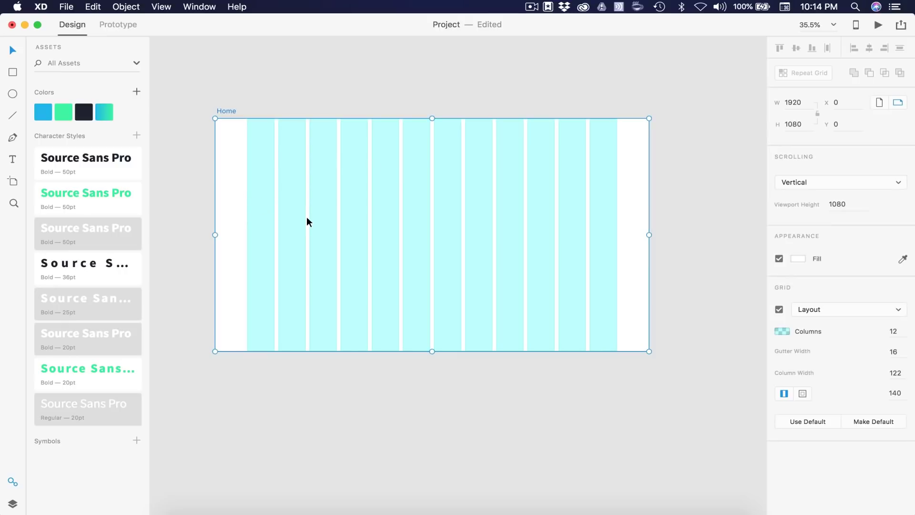
click(104, 113)
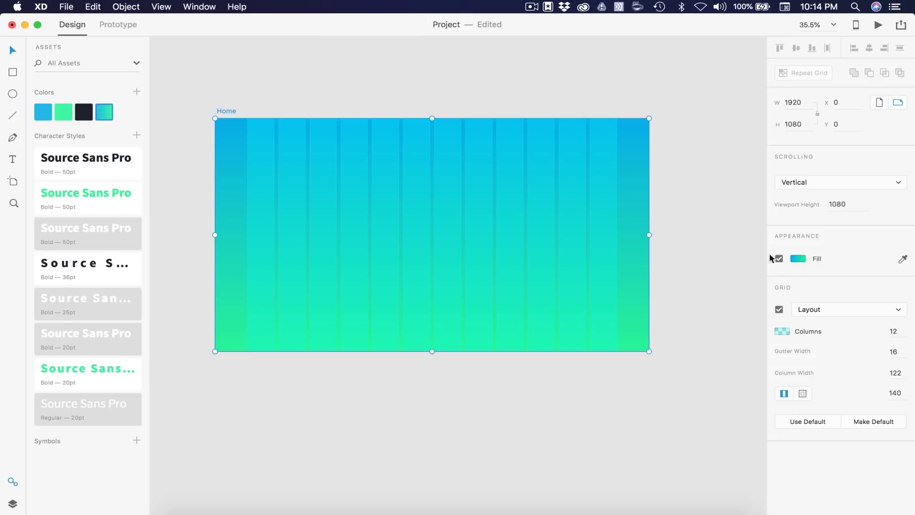
click(797, 259)
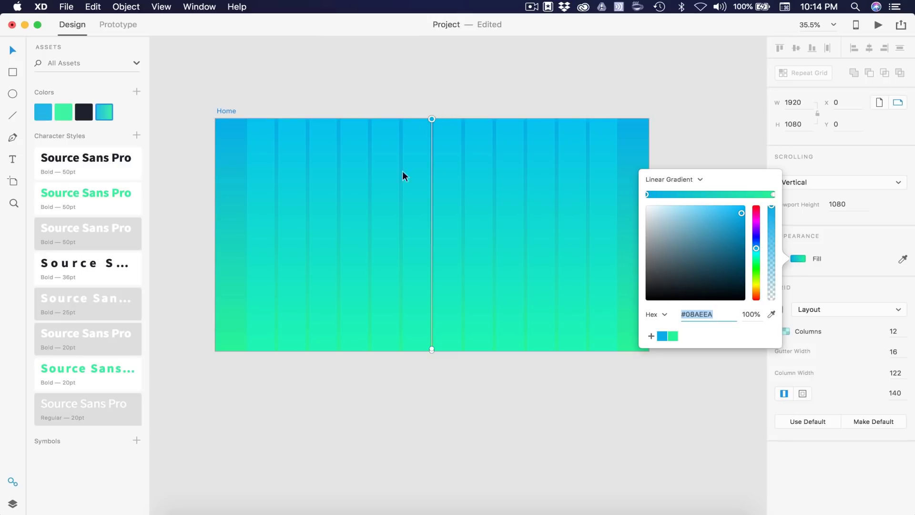
drag(431, 120, 172, 143)
drag(432, 350, 679, 355)
scroll(676, 369, down, 2)
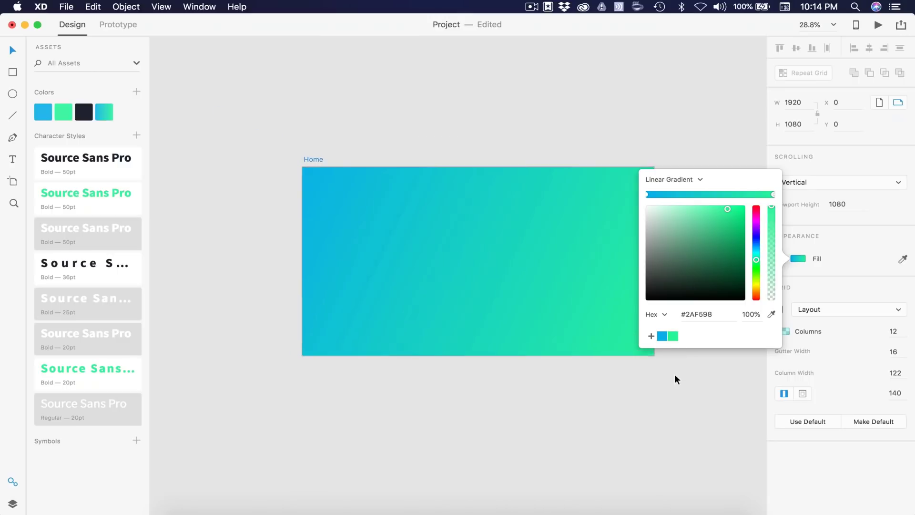
scroll(674, 373, down, 3)
scroll(674, 374, right, 3)
drag(542, 230, 577, 311)
scroll(577, 312, down, 3)
drag(283, 145, 273, 170)
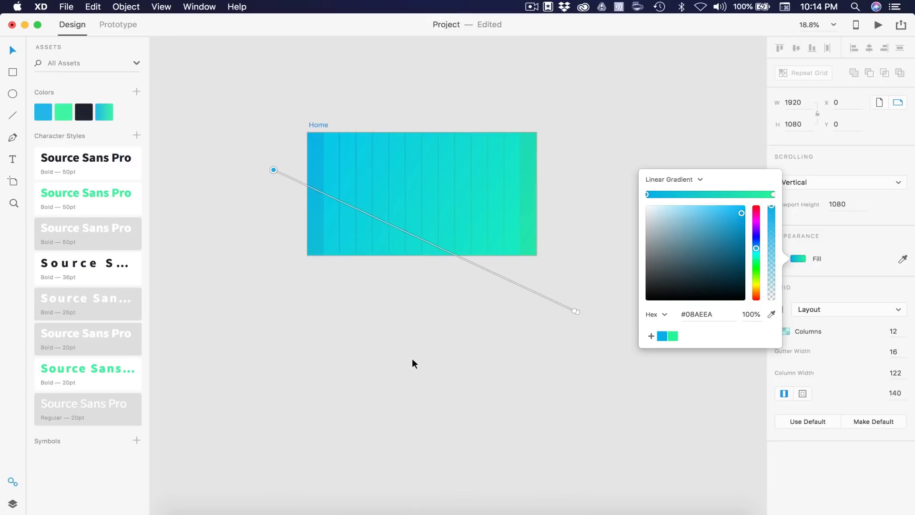
click(413, 327)
- Add the text "Movies." near the artboard's upper-left corner and apply the white Source Sans Pro Bold 25 pt character style
scroll(442, 282, up, 5)
scroll(443, 288, up, 2)
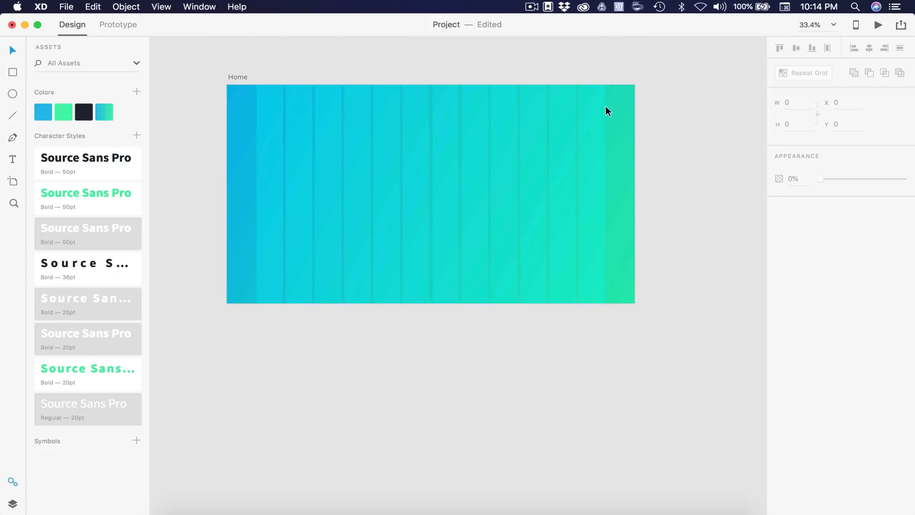
scroll(246, 99, up, 5)
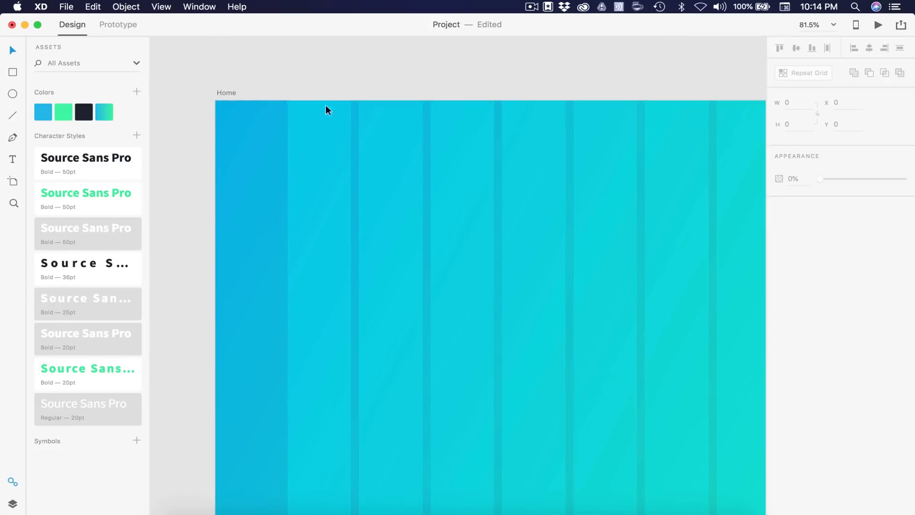
click(309, 153)
text(Movies.)
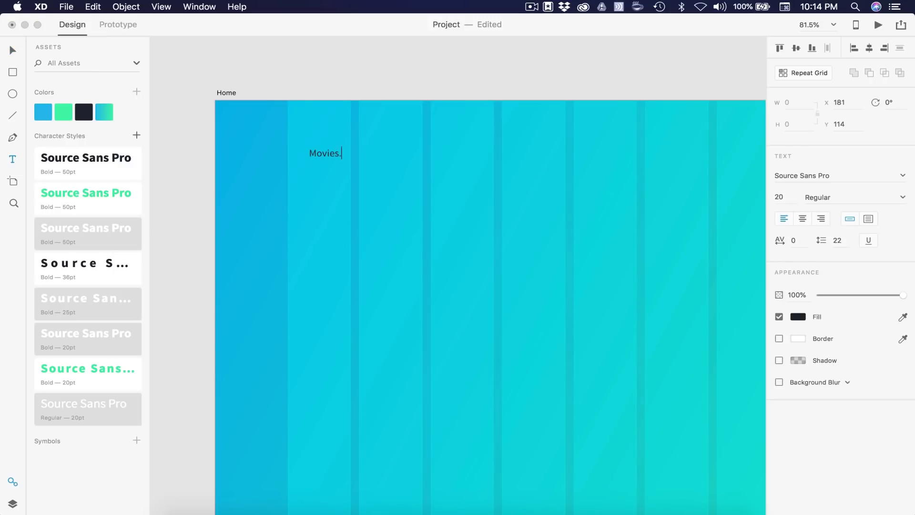
key(Escape)
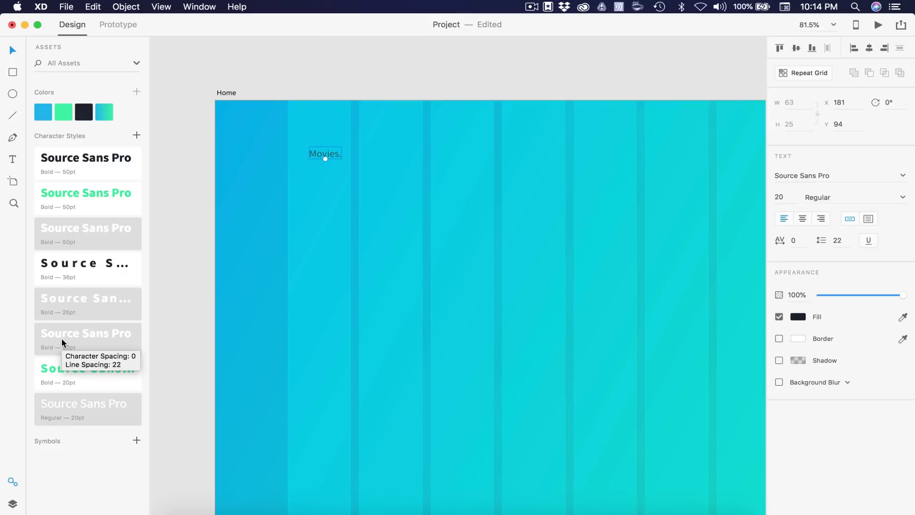
click(110, 304)
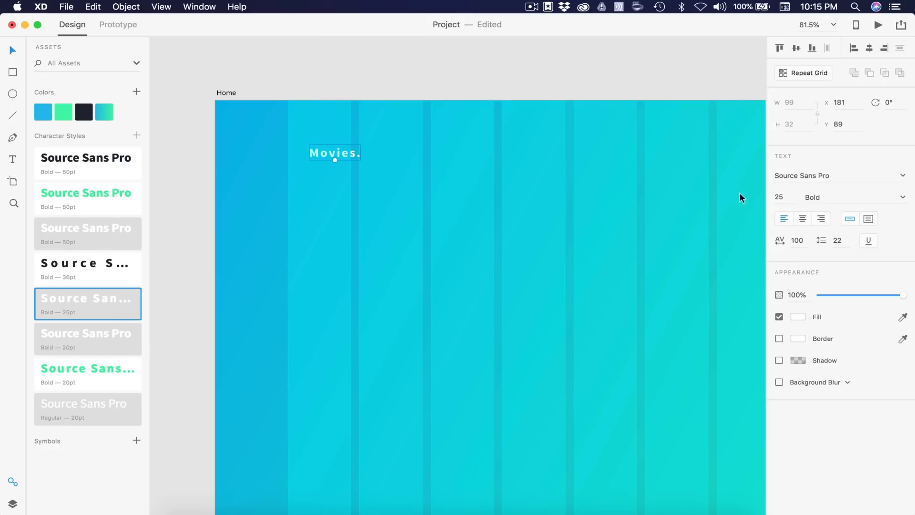
- Rewrite the logo text in capitals as "MOVIES."
double_click(323, 149)
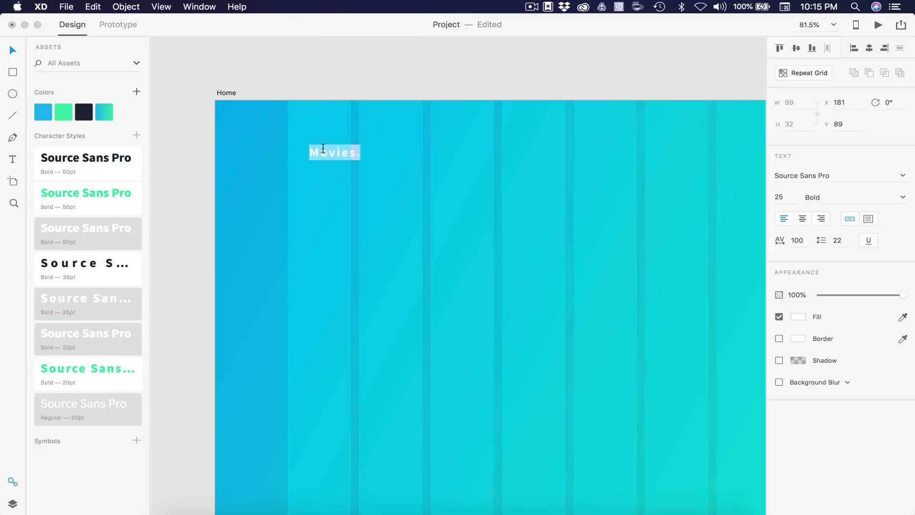
text(MOVIES>)
key(BackSpace)
text(.)
key(Escape)
- Move the MOVIES. logo to the left edge of the first grid column at X 140 and nudge it closer to the artboard's top edge
drag(328, 150, 306, 150)
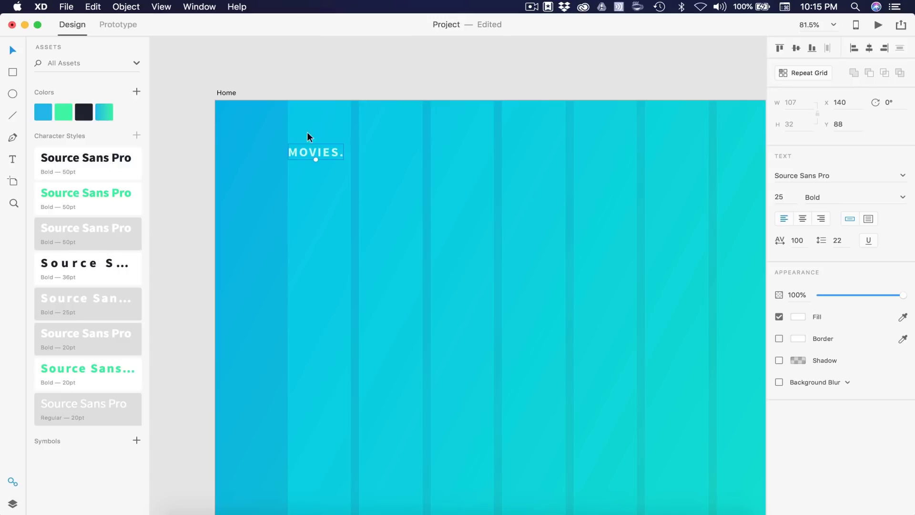
key(Up)
key(Up)
key(Up)
key(Up)
key(Up)
key(Up)
key(Up)
key(Up)
key(shift+Up)
key(shift+Up)
key(shift+Up)
key(Escape)
- Add the text "Sign Up / Log In" near the artboard's upper-right corner in the white Source Sans Pro Regular 20 pt style
scroll(346, 176, down, 5)
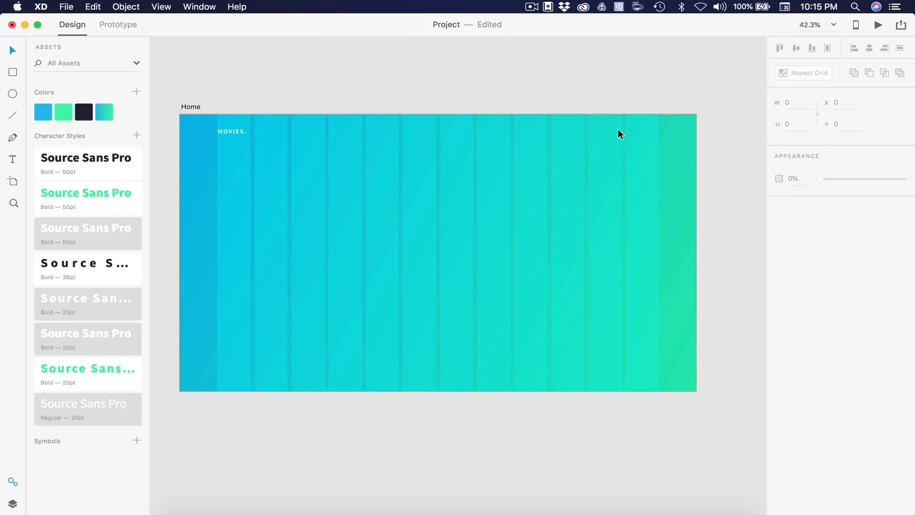
scroll(622, 125, up, 5)
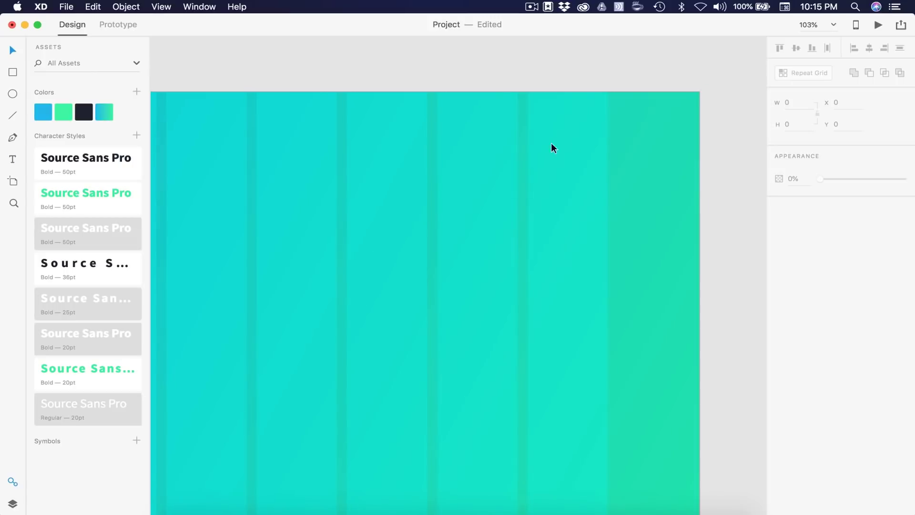
key(t)
click(547, 142)
text(Sign up)
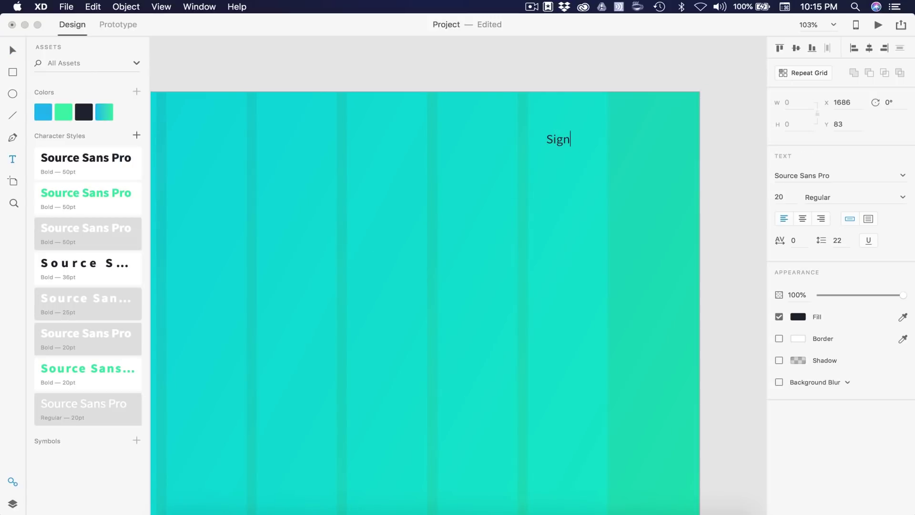
key(BackSpace)
key(BackSpace)
text(Up/Log in)
click(588, 140)
key(Right)
key(End)
key(BackSpace)
key(BackSpace)
text(In)
key(Escape)
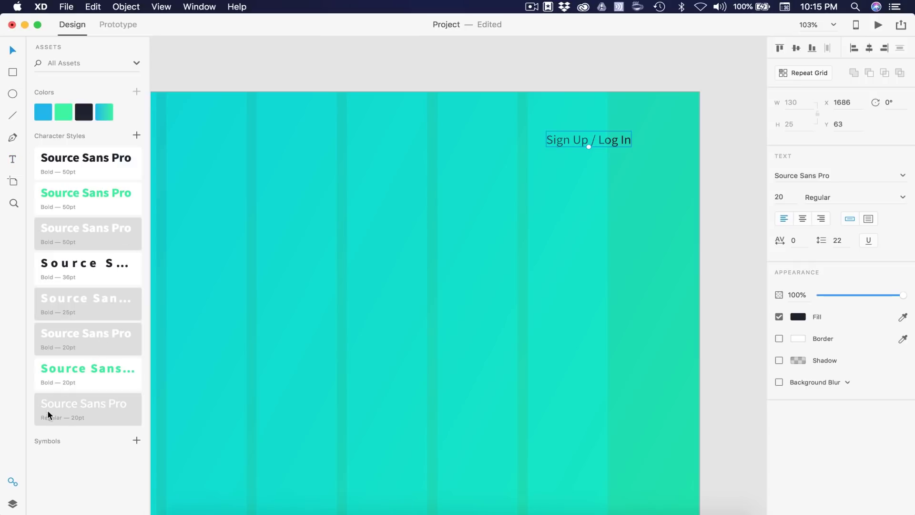
click(78, 416)
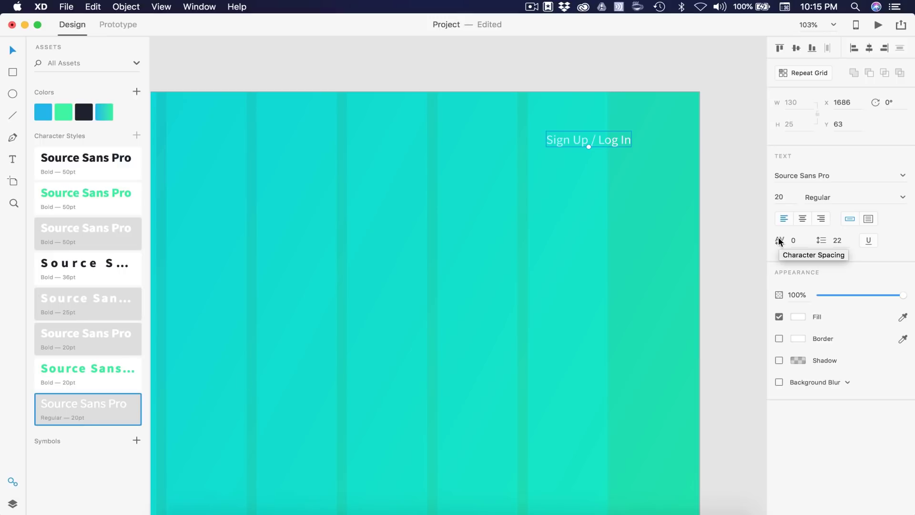
- Right-align the Sign Up / Log In text against the last grid column's outer edge, level with the MOVIES. logo, at X 1650, Y 54
drag(616, 141, 593, 140)
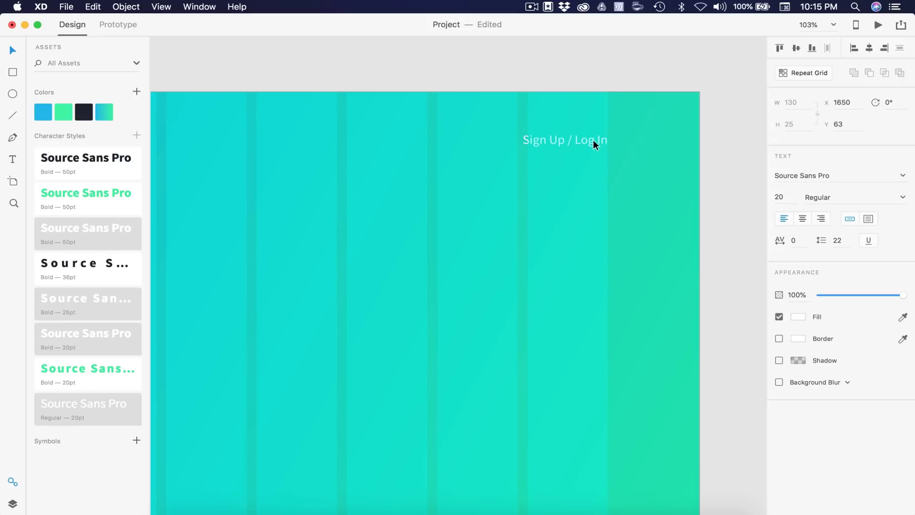
click(821, 218)
scroll(607, 205, down, 5)
scroll(607, 205, left, 4)
scroll(606, 206, right, 5)
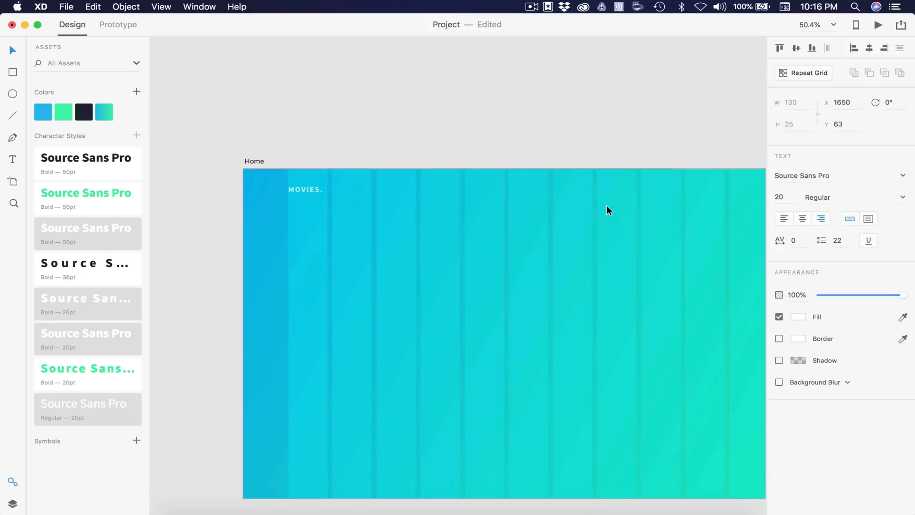
drag(723, 158, 723, 156)
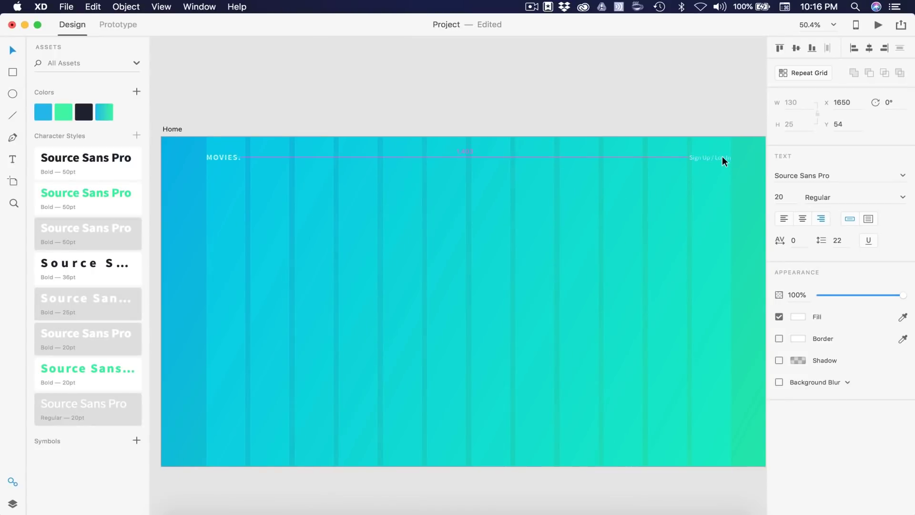
- Place a copy of the Sign Up / Log In link to its left and change its text to "Pricing"
scroll(722, 156, up, 5)
drag(621, 167, 482, 161)
double_click(483, 174)
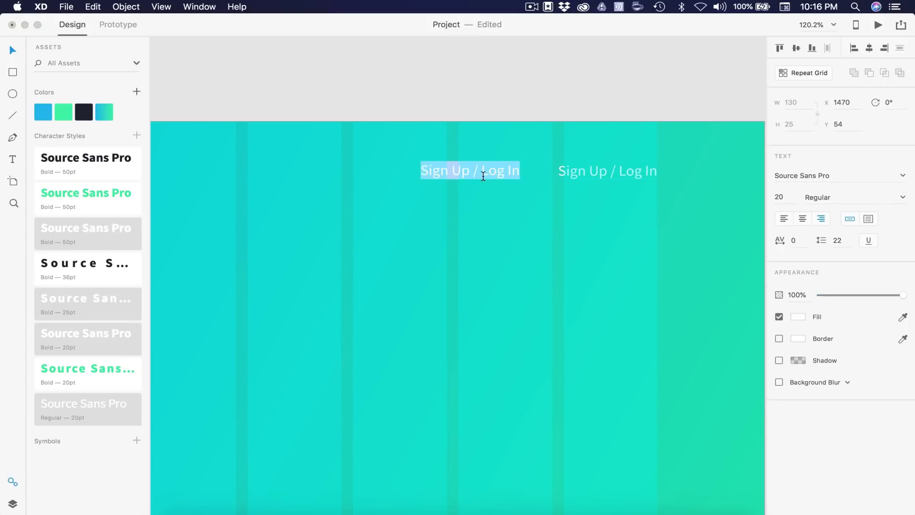
text(Pricing)
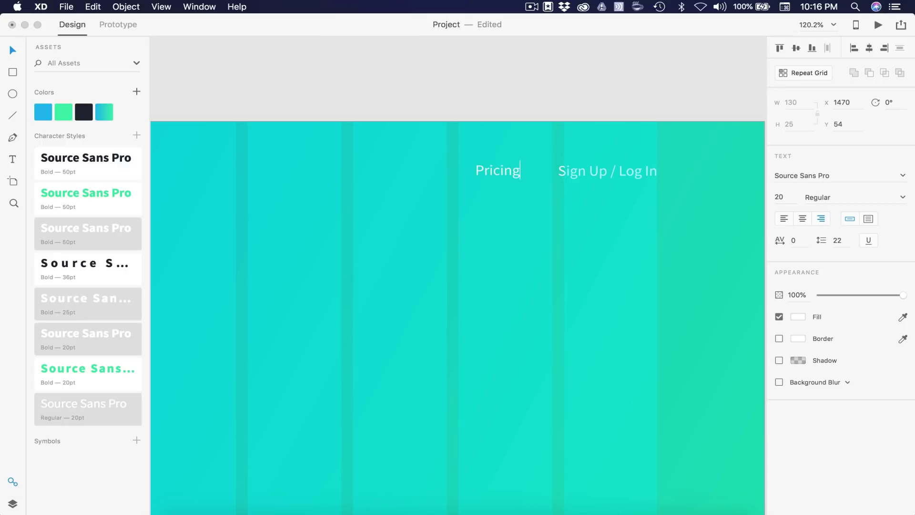
key(Escape)
- Place a copy of the Pricing link to its left and change its text to "Features"
drag(496, 165, 413, 167)
double_click(414, 170)
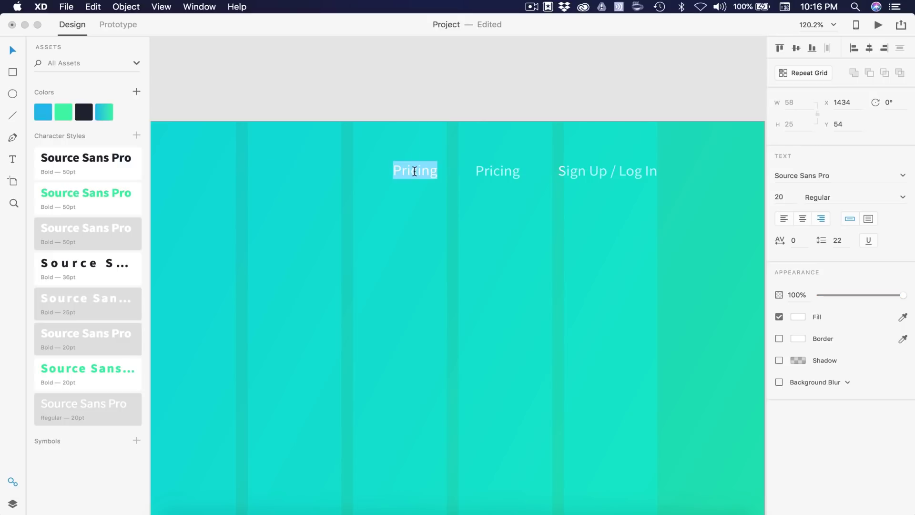
text(Features)
click(610, 87)
- Paste the headline "Stream Any Movie at Anytime with No Individual Movie Costs or Rental Fees." onto the artboard, left-aligned in white Bold 50 pt
key(super+0)
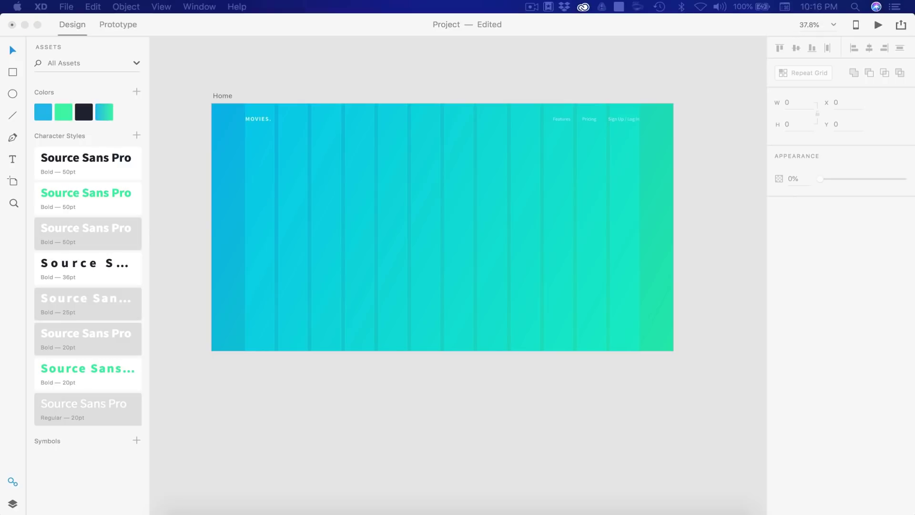
key(t)
click(244, 171)
key(super+v)
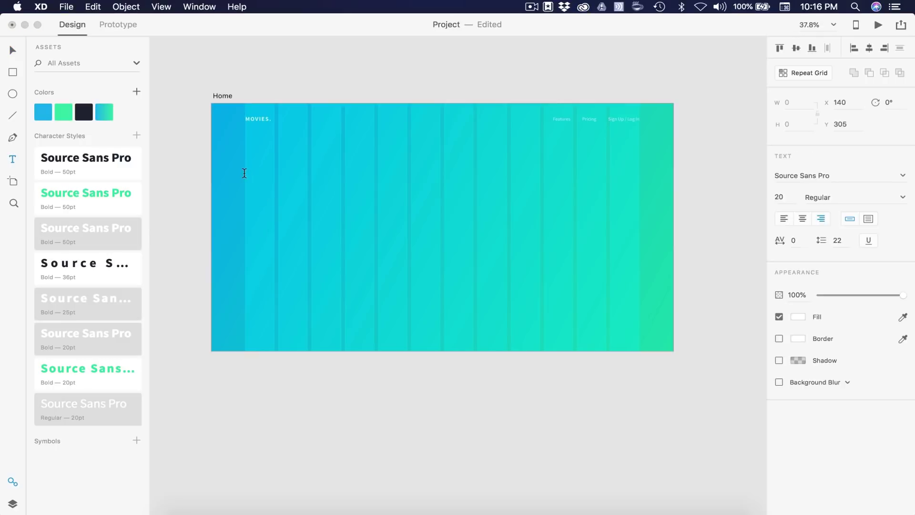
click(13, 50)
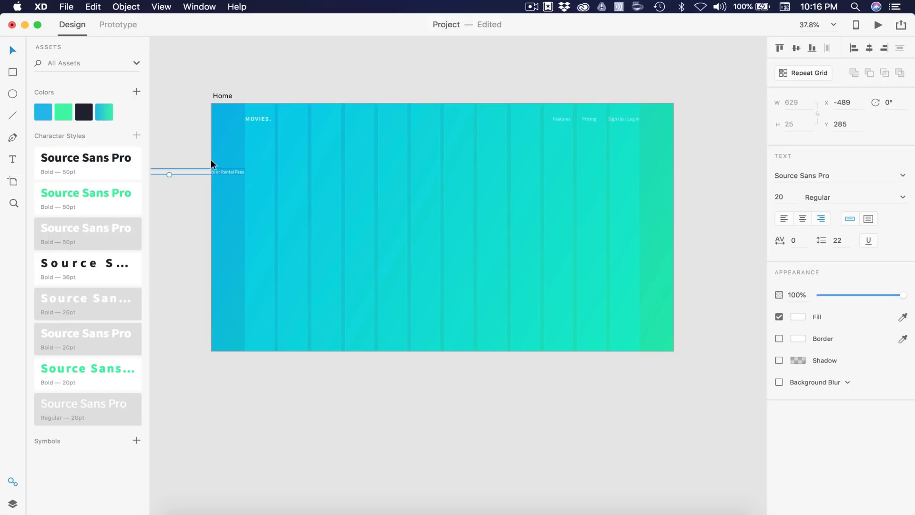
drag(217, 170, 413, 192)
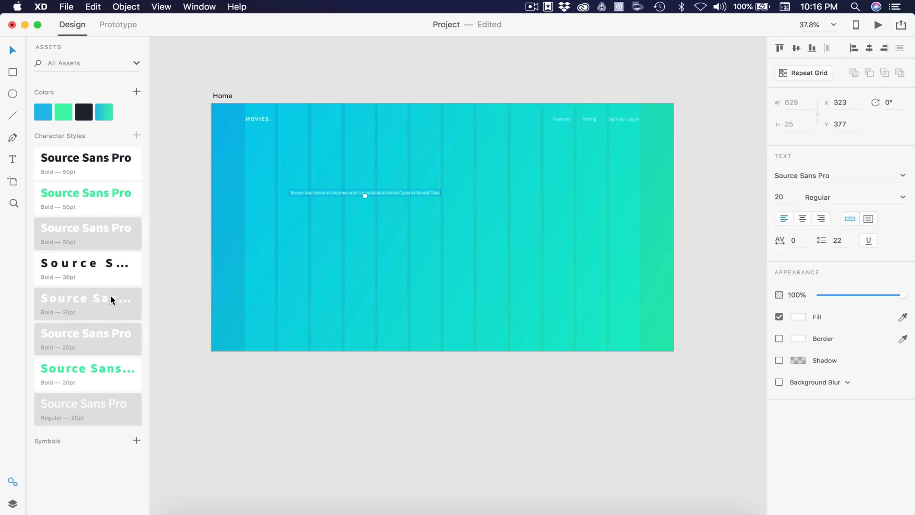
click(72, 240)
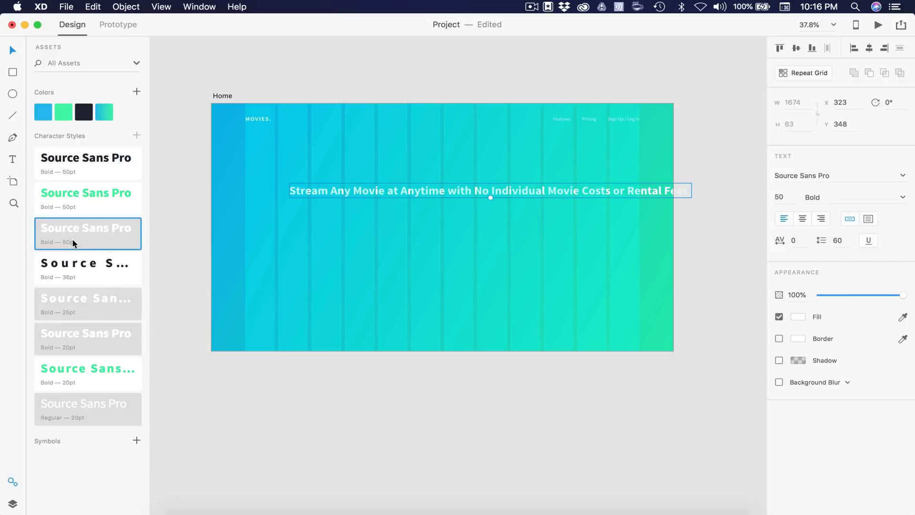
- Convert the headline to area text about 1097 wide and position it at the first grid column's left edge, at X 140, Y 271
click(869, 218)
drag(692, 190, 468, 181)
drag(317, 176, 317, 172)
key(Up)
key(Up)
key(Up)
key(Up)
key(Up)
key(Up)
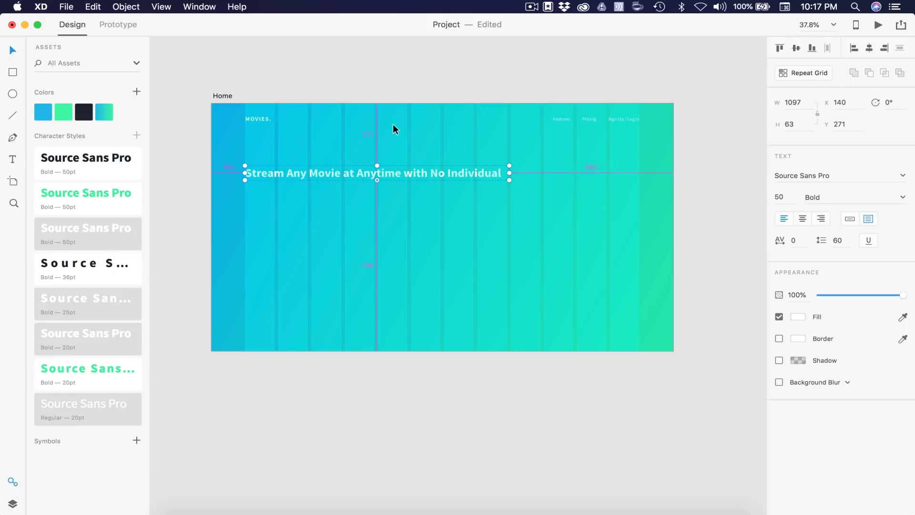
- Move the headline up to Y 260
key(Up)
key(Up)
key(Up)
key(Up)
key(Up)
key(Up)
key(Up)
key(Up)
key(Up)
key(Up)
key(Up)
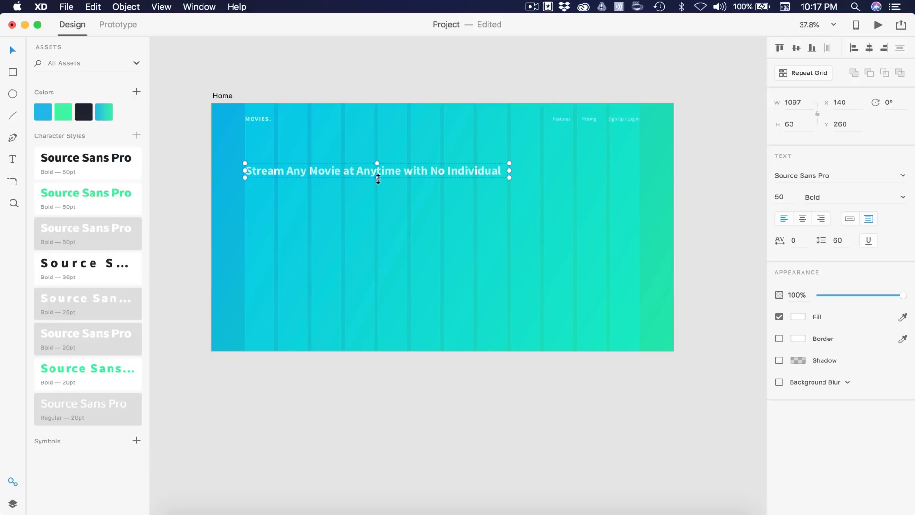
- Resize the headline's text box to about 779 wide and just tall enough for its three lines
drag(376, 179, 377, 239)
drag(509, 200, 433, 199)
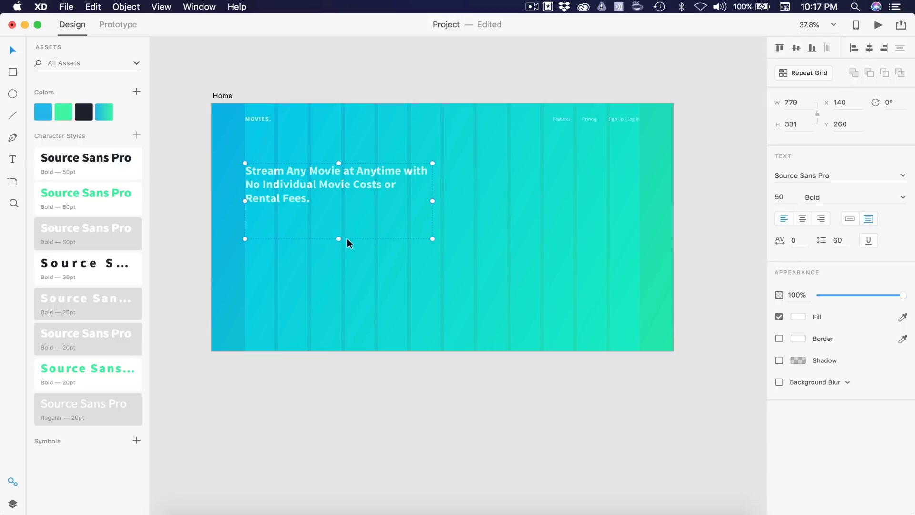
drag(340, 239, 339, 205)
click(273, 210)
- Draw a rectangle about 260 wide below the headline from the first column's left edge, and set its height to 75
scroll(257, 231, up, 5)
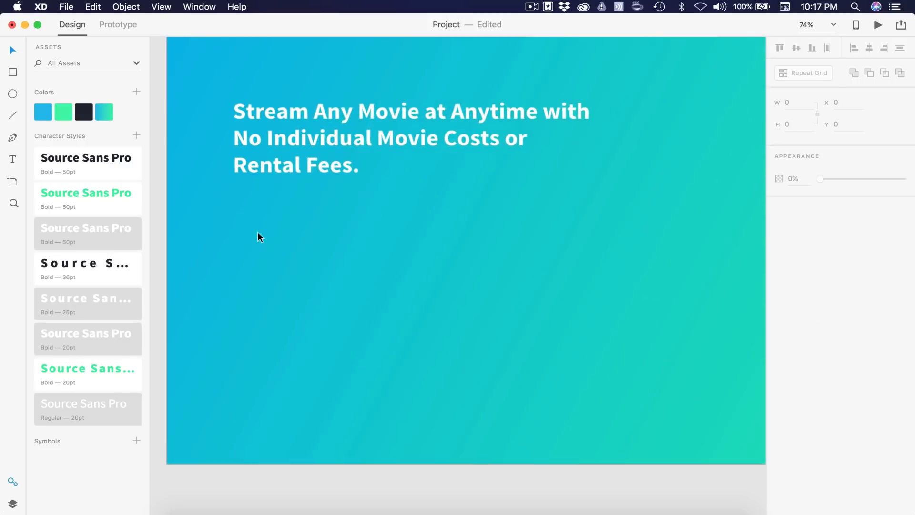
key(r)
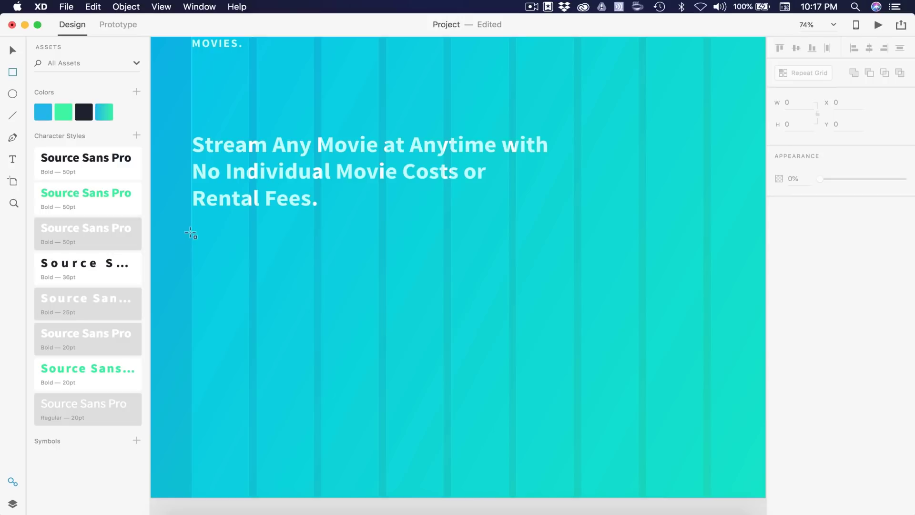
mouse_move(191, 233)
mouse_down()
mouse_move(204, 264)
mouse_move(305, 284)
mouse_move(317, 271)
mouse_up()
click(797, 124)
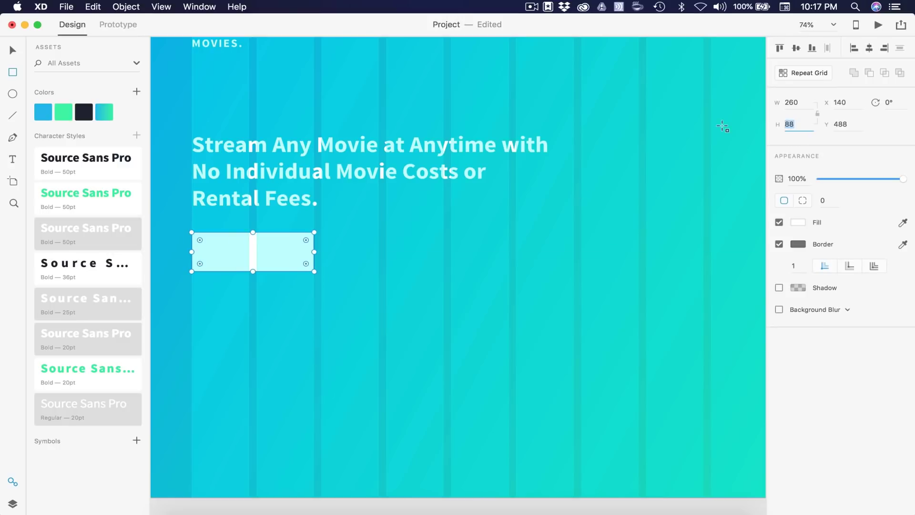
text(75)
key(Return)
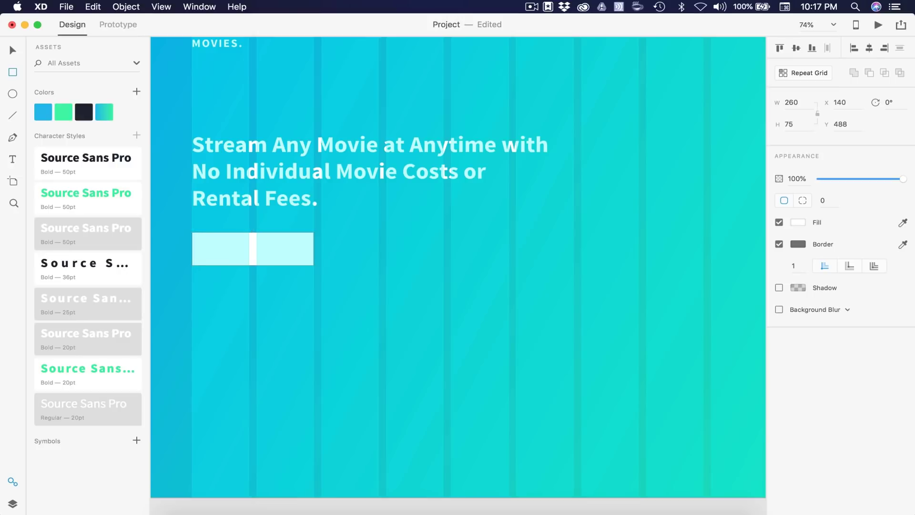
- Remove the button rectangle's border and set its corner radius to 5
click(780, 245)
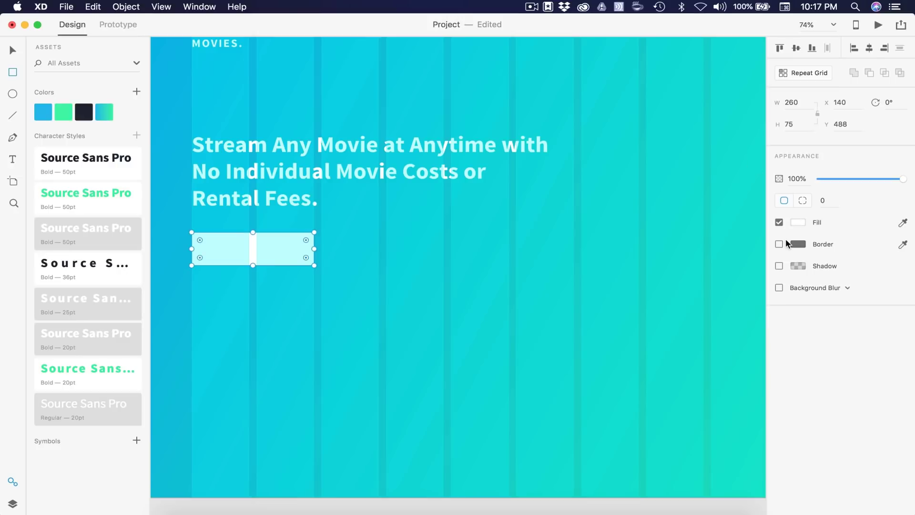
click(824, 199)
text(5)
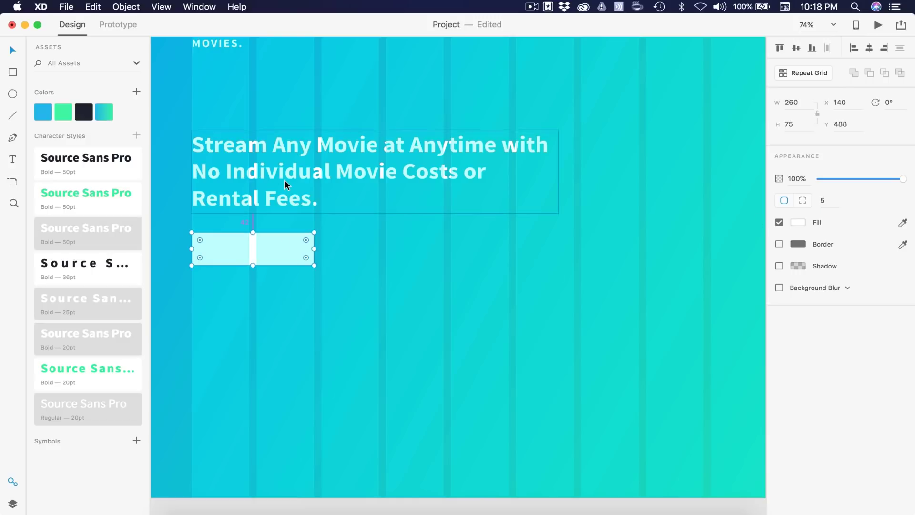
- Nudge the button rectangle down to Y 491
key(Down)
key(Down)
key(Down)
- Turn off the Home artboard's layout grid
key(super+0)
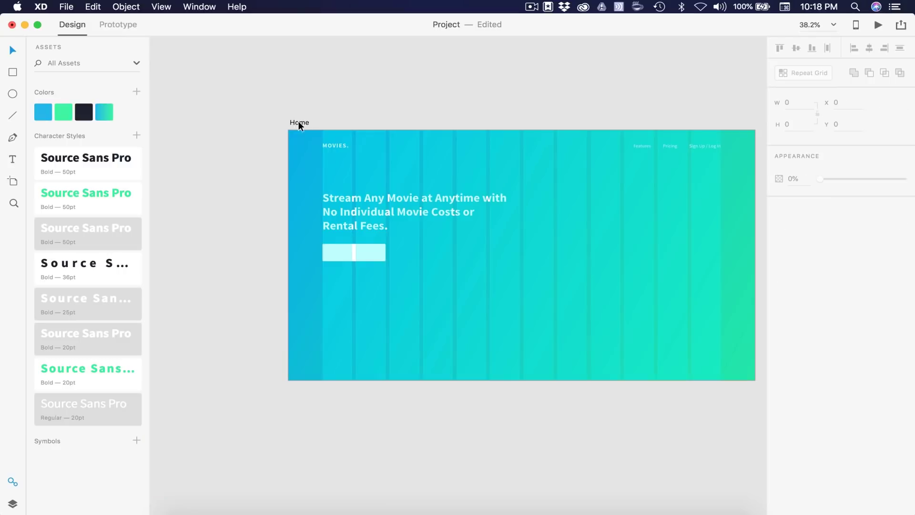
click(300, 122)
click(779, 309)
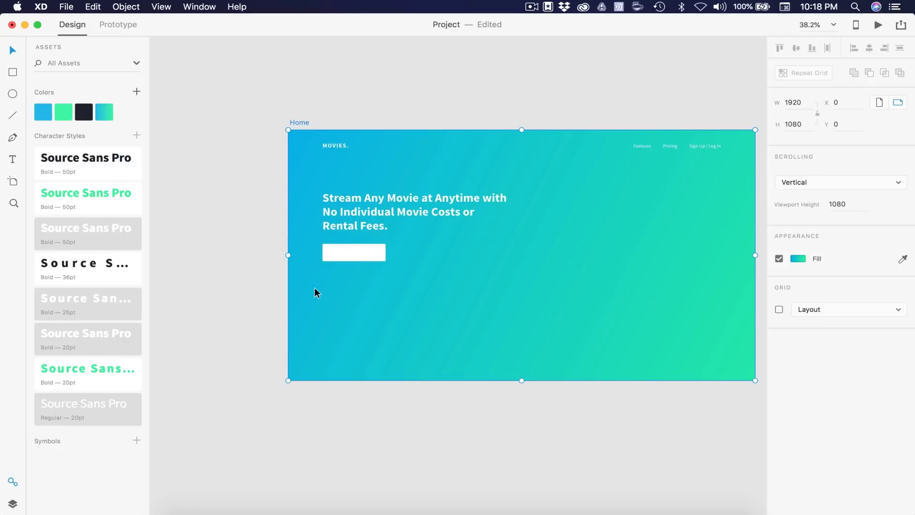
click(247, 250)
- Add the centre-aligned text "TRY IT FREE" on the white button rectangle and colour it with the dark saved swatch
scroll(357, 253, up, 5)
scroll(357, 258, left, 2)
scroll(348, 302, up, 3)
scroll(348, 302, down, 3)
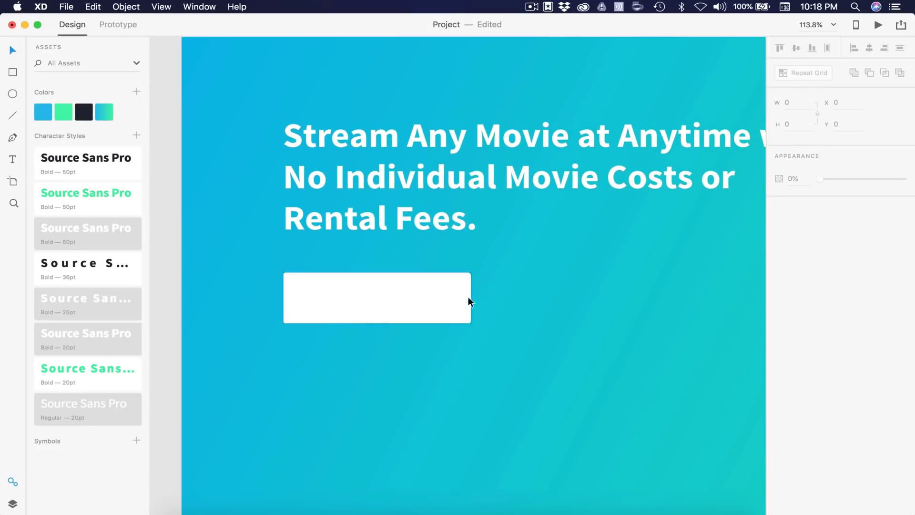
scroll(386, 313, up, 3)
key(t)
click(372, 286)
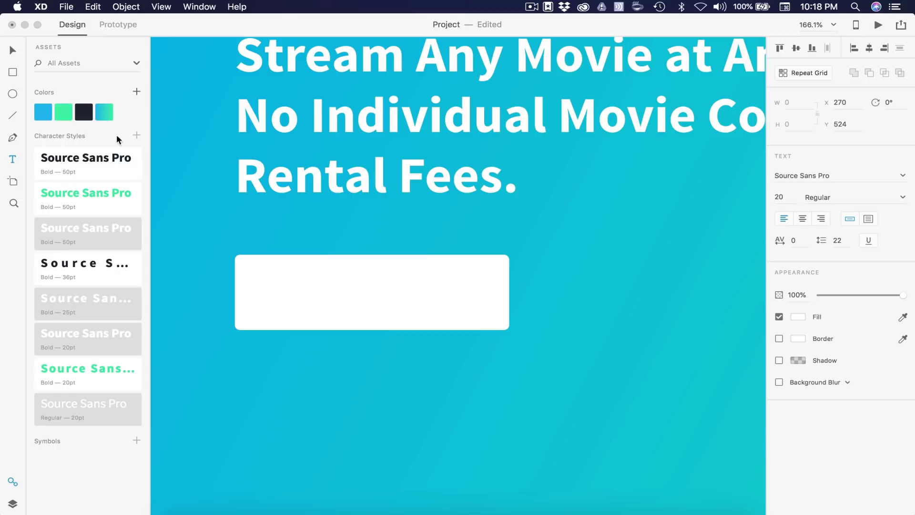
key(super+a)
key(super+c)
click(84, 112)
click(12, 50)
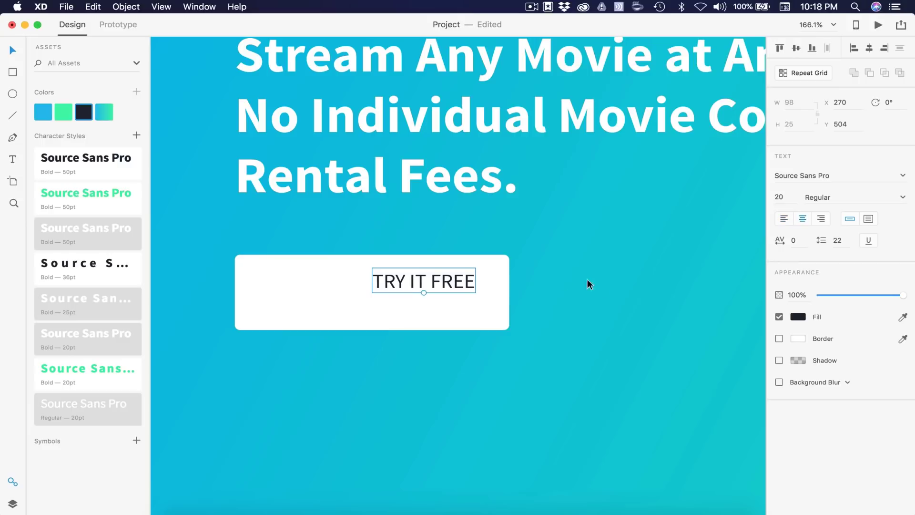
- Centre the TRY IT FREE label vertically and horizontally on the button rectangle
shift+click(494, 288)
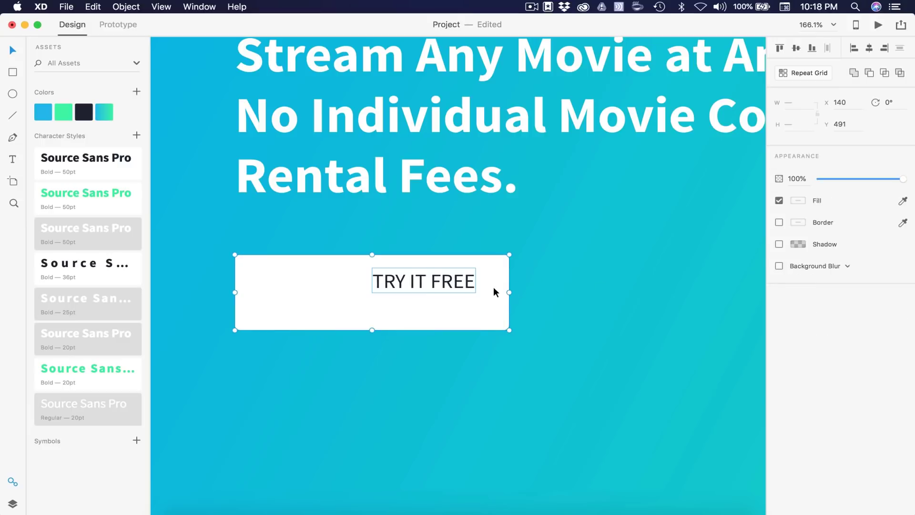
click(796, 47)
click(870, 48)
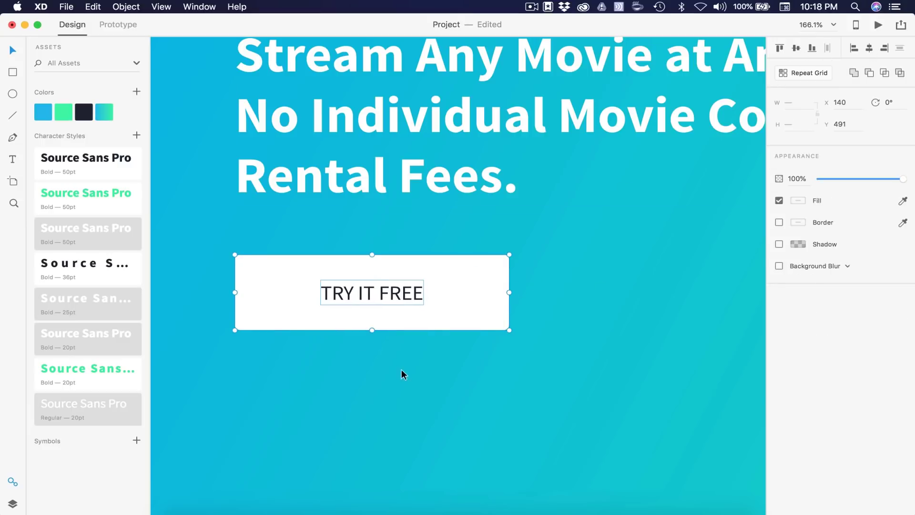
click(386, 360)
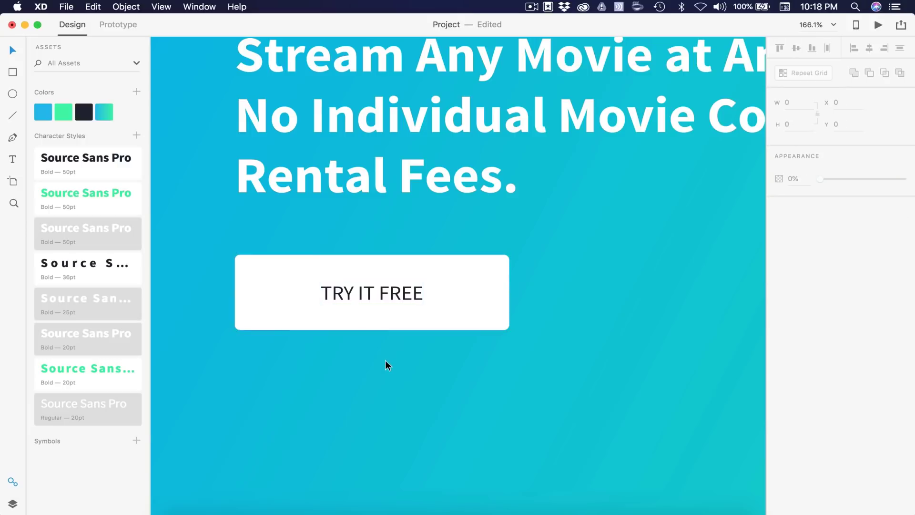
- Set the TRY IT FREE label to Bold 25 pt and re-centre it vertically on the button at Y 513
click(379, 295)
double_click(780, 197)
text(25)
key(Return)
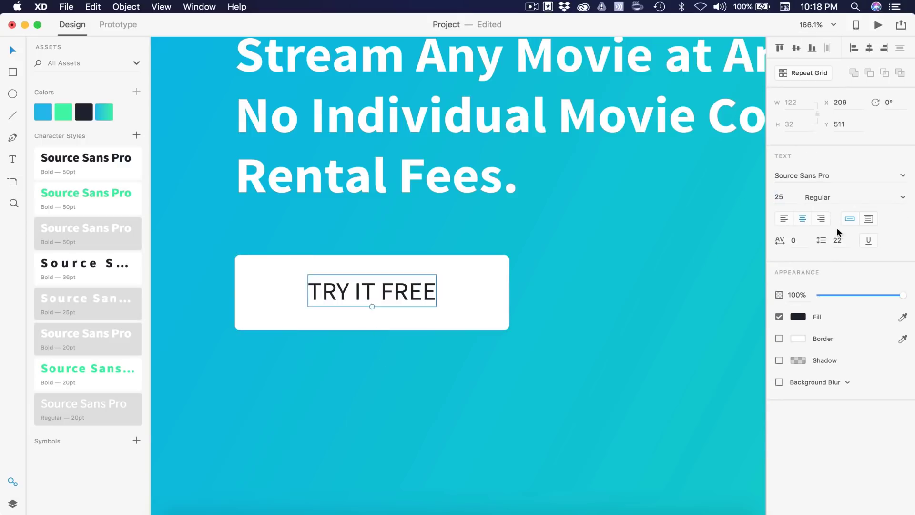
click(850, 202)
text(Bold)
key(Return)
drag(379, 291, 379, 291)
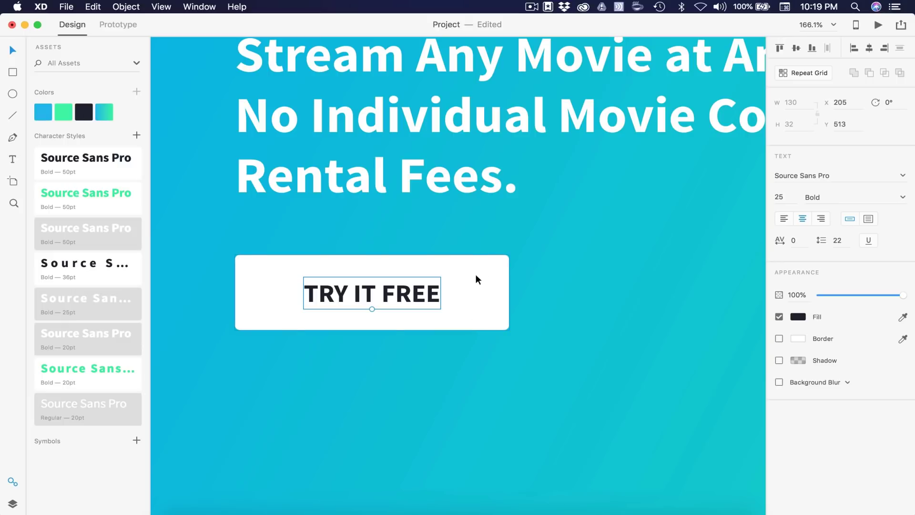
- Place a copy of the white button rectangle in front of the label and fill it with the saved blue-to-green gradient
click(465, 292)
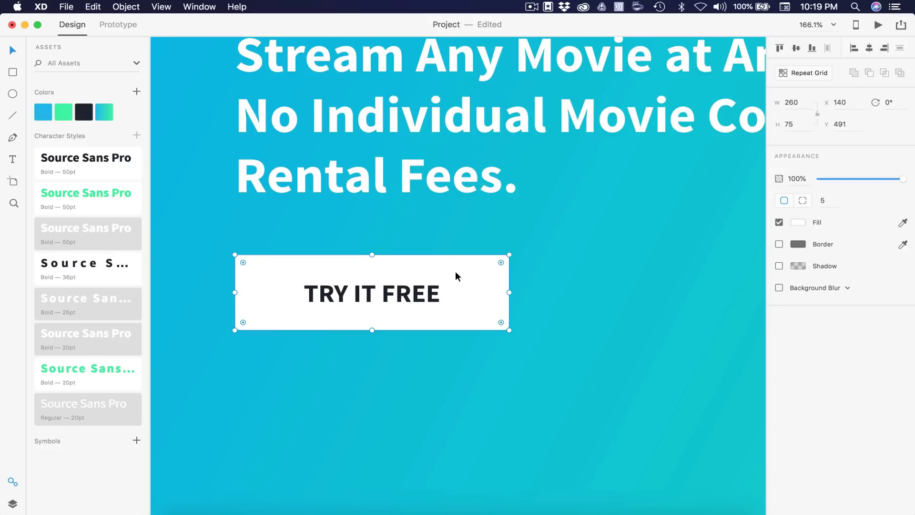
key(super+shift+bracketright)
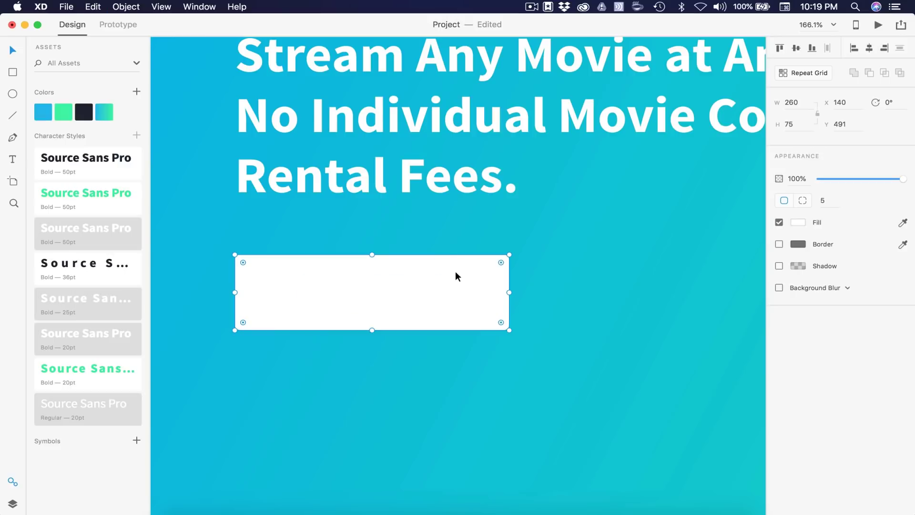
click(104, 113)
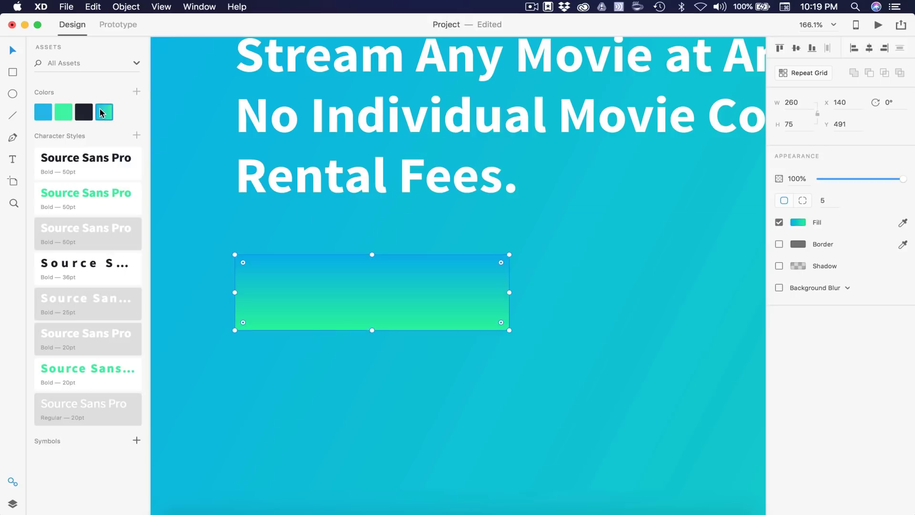
- Redirect the copied rectangle's gradient to run from beyond its upper-left corner to beyond its lower-right corner
scroll(393, 277, left, 3)
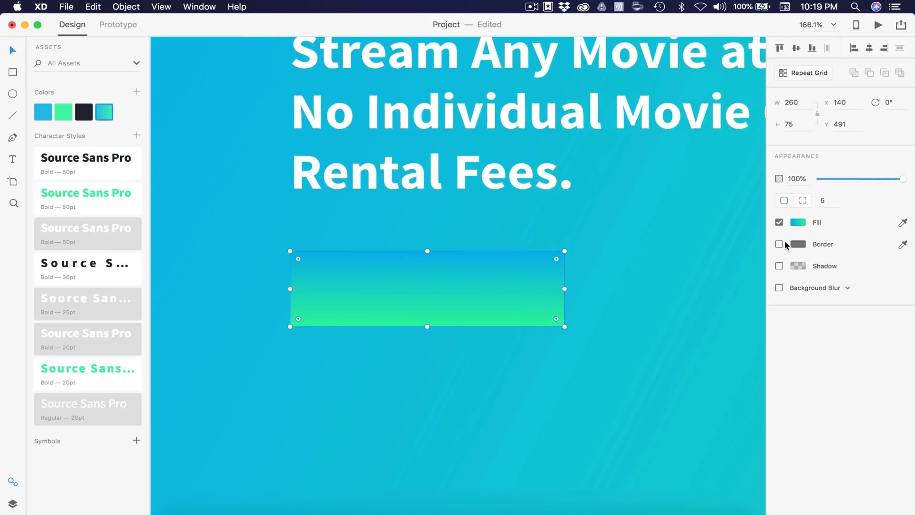
click(798, 222)
drag(426, 251, 243, 257)
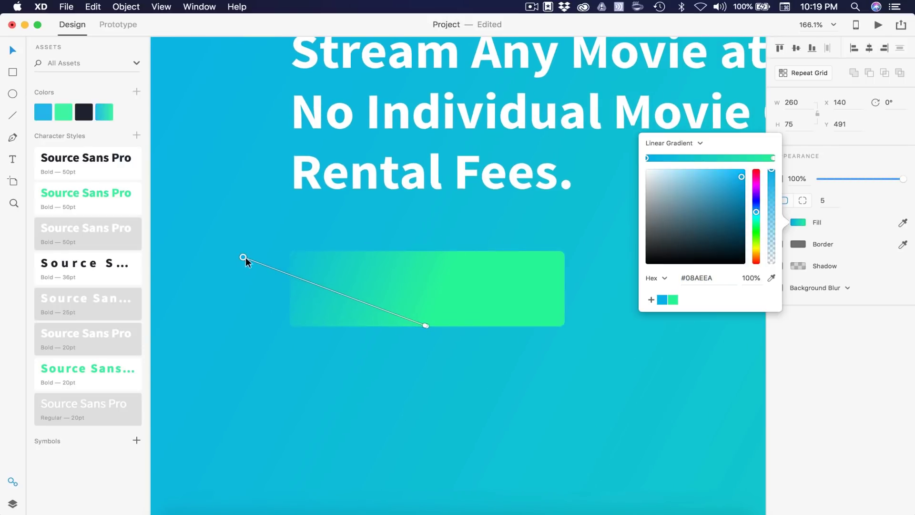
click(425, 325)
drag(425, 326, 622, 339)
click(484, 283)
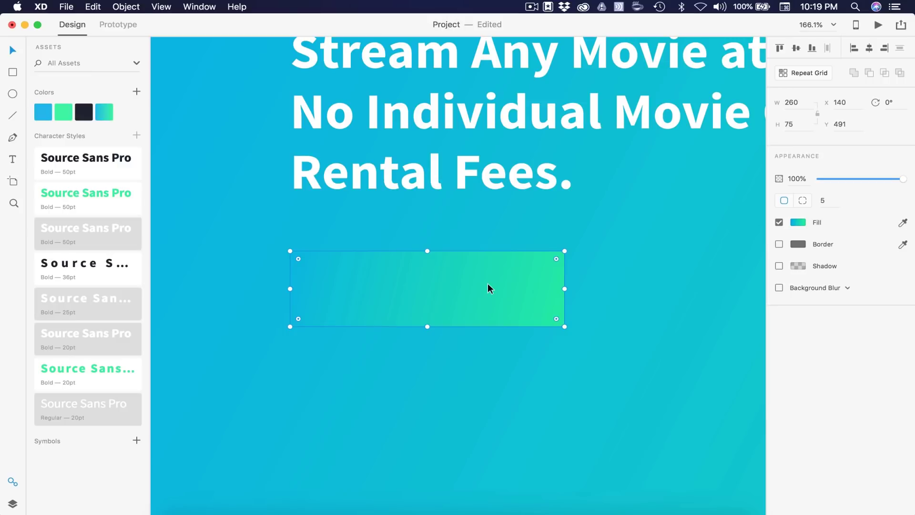
- Bring the TRY IT FREE label in front of the gradient rectangle and intersect the two shapes
key(super+v)
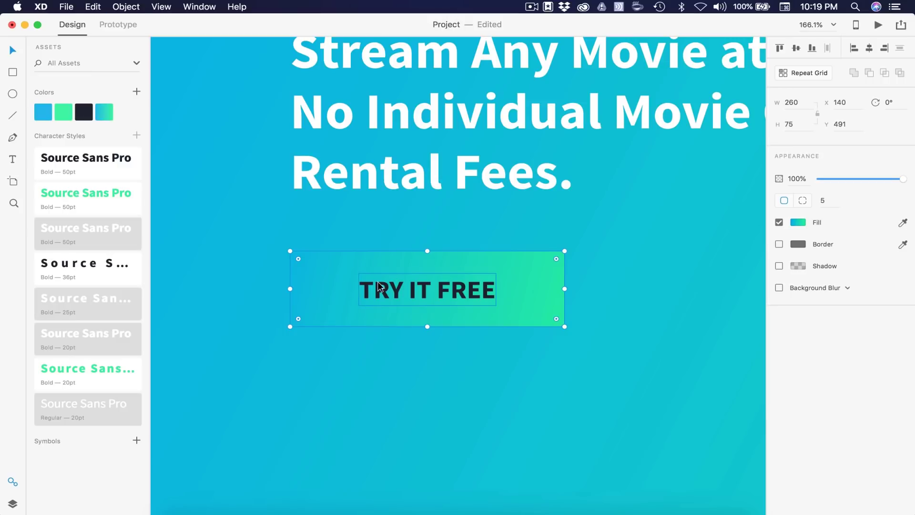
click(477, 286)
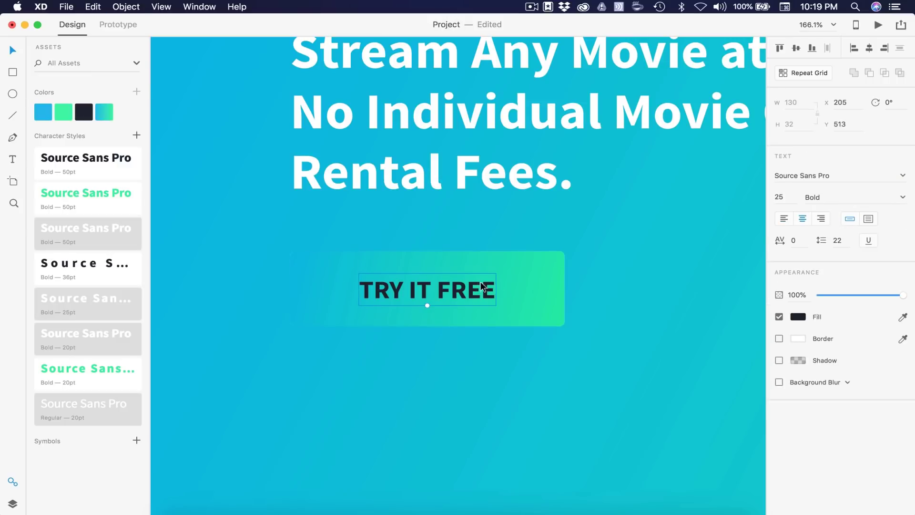
shift+click(529, 271)
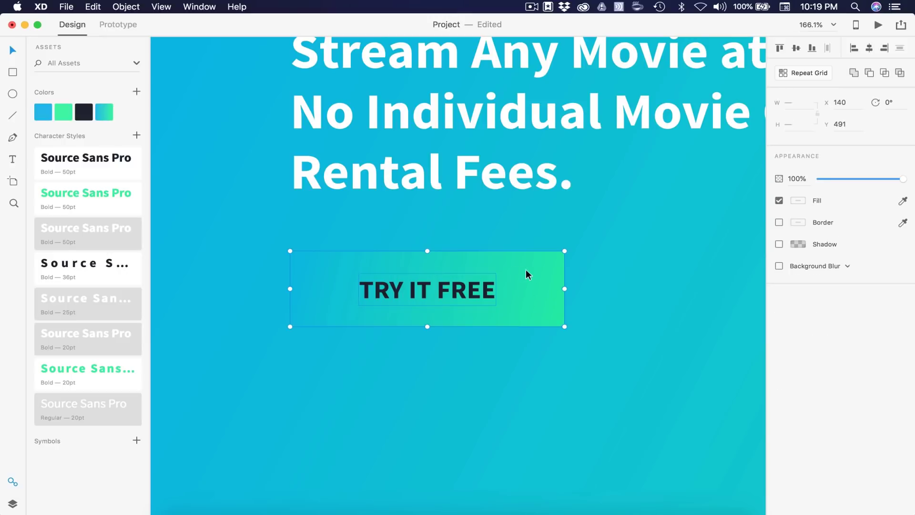
click(882, 73)
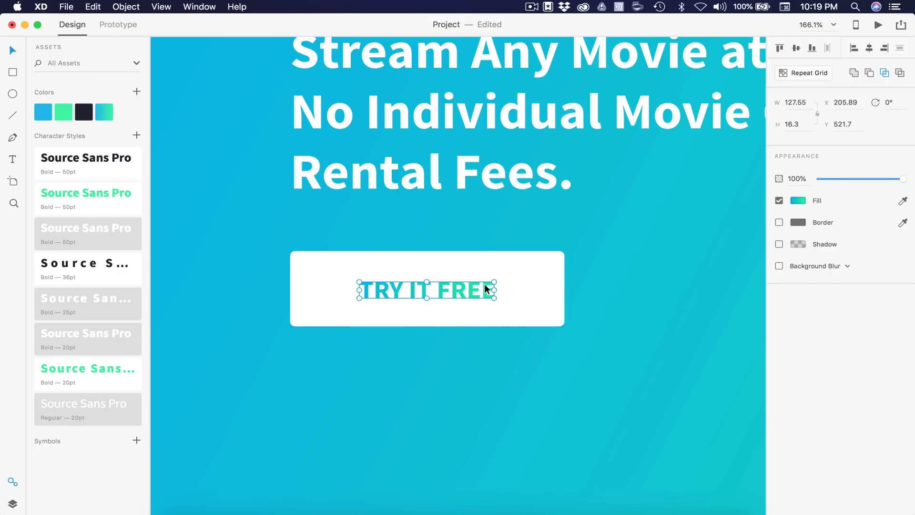
- Centre the gradient TRY IT FREE lettering vertically on the white button rectangle
click(522, 288)
click(796, 48)
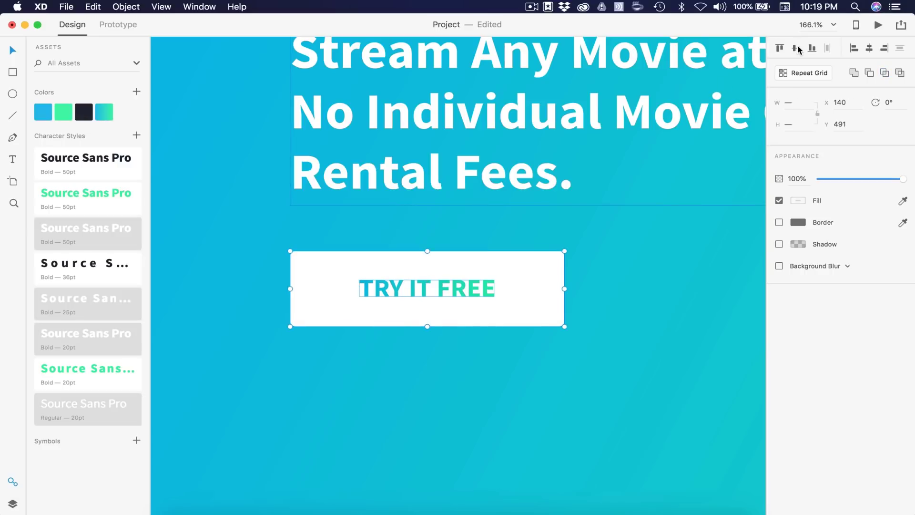
click(556, 357)
- Turn the Home artboard's layout grid back on
scroll(556, 357, down, 5)
scroll(556, 357, right, 3)
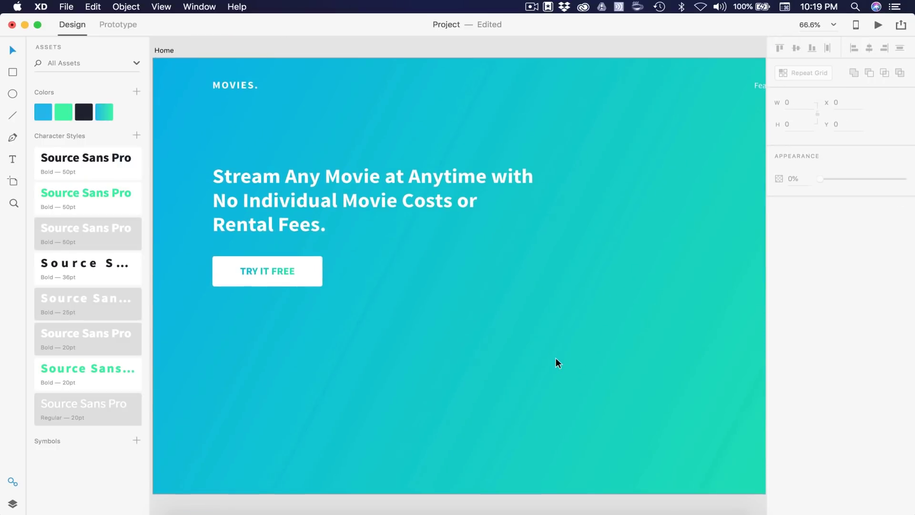
key(super+0)
click(212, 151)
click(779, 310)
click(354, 347)
- Paste the paragraph beginning "Thousands of movies with no rental fees" below the button, left-aligned in the white Regular 20 pt style
scroll(353, 347, up, 3)
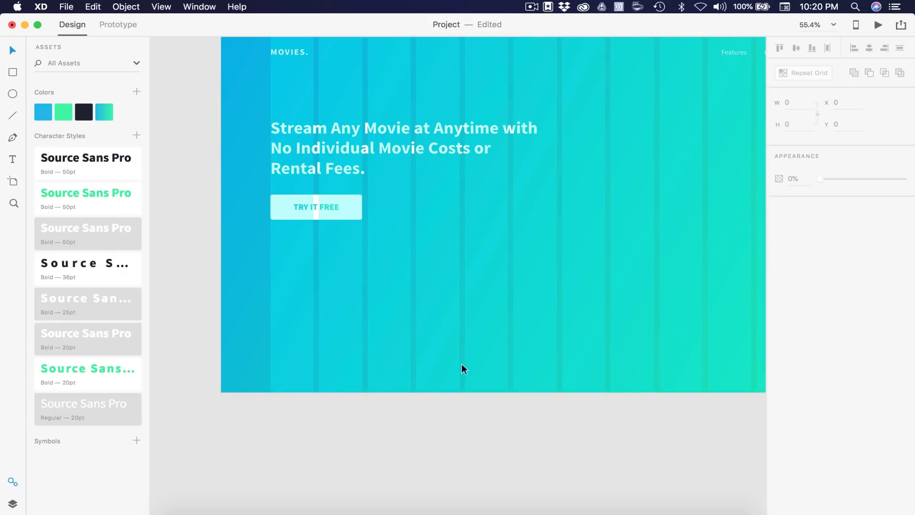
scroll(319, 301, right, 3)
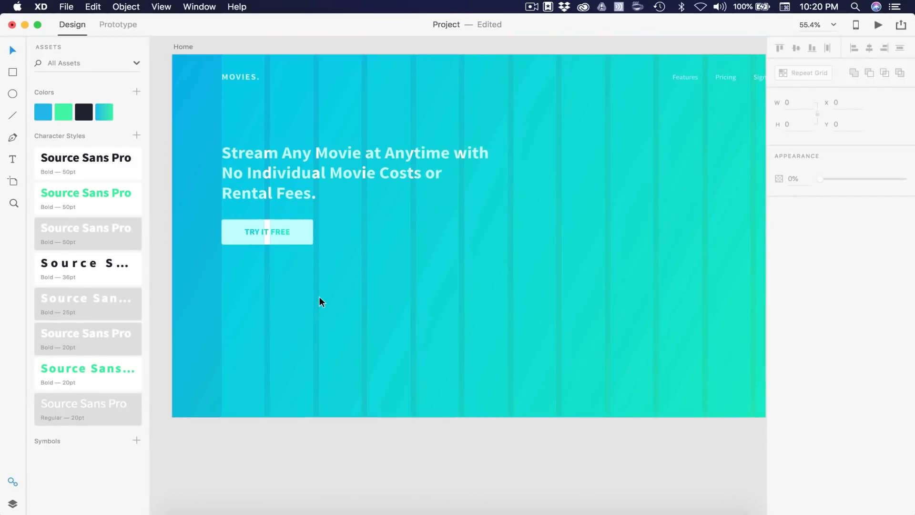
key(t)
click(253, 318)
key(super+v)
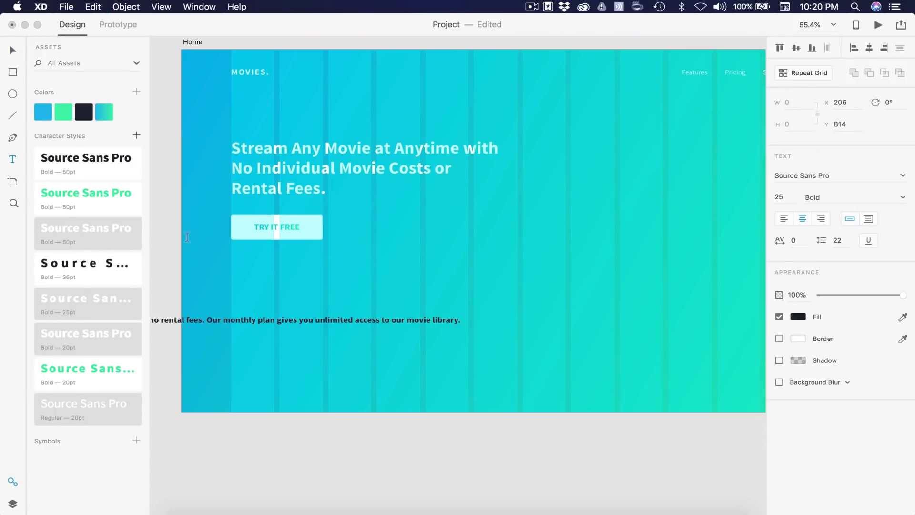
click(7, 53)
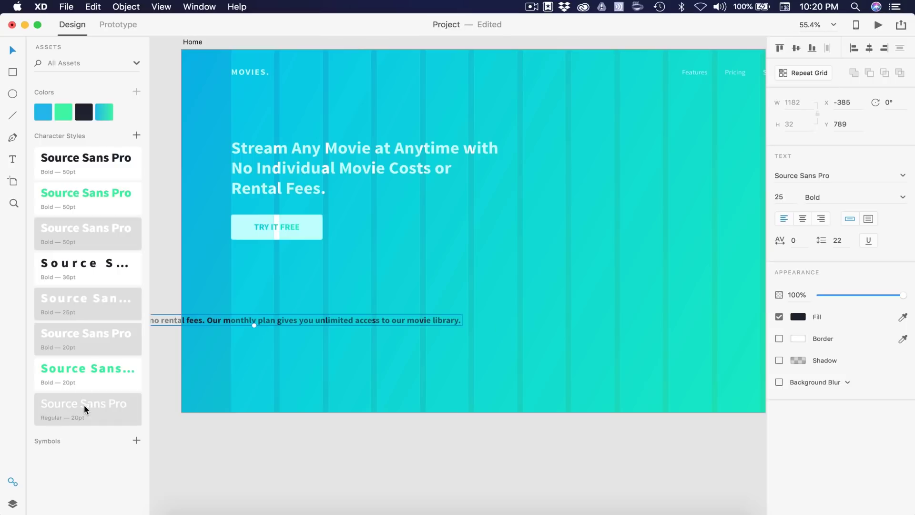
click(57, 415)
- Move the paragraph fully onto the artboard at about X 198, Y 780 and convert it to area text
drag(223, 321, 428, 318)
click(869, 218)
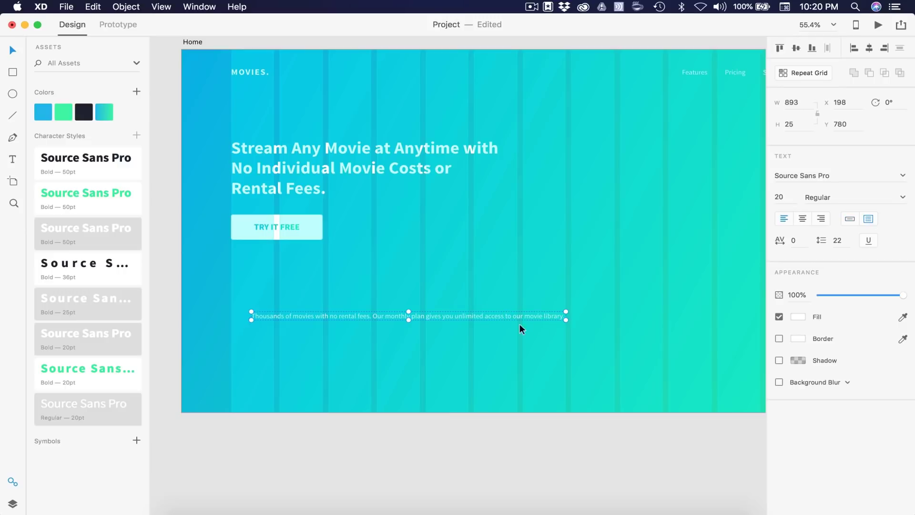
- Move the paragraph to X 140, Y 776, aligned with the first grid column, and resize its text box to 398 by 70
scroll(400, 334, up, 3)
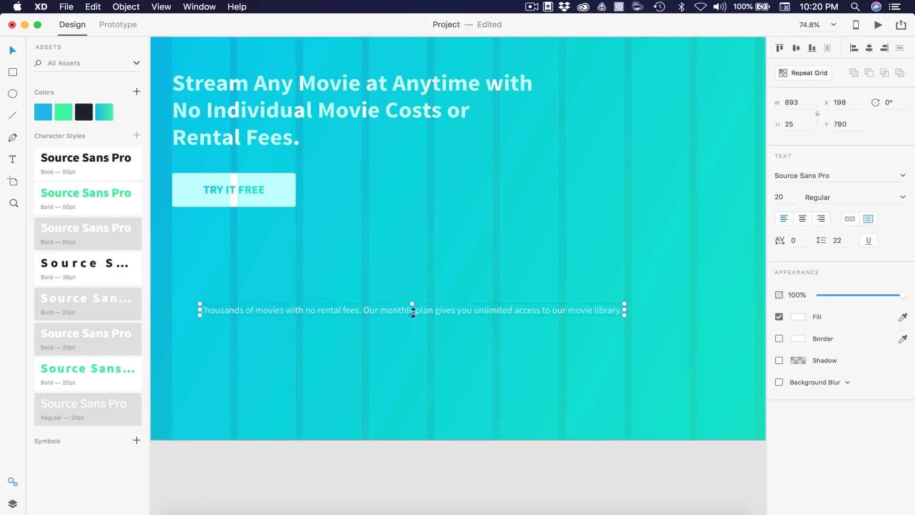
drag(411, 310, 384, 308)
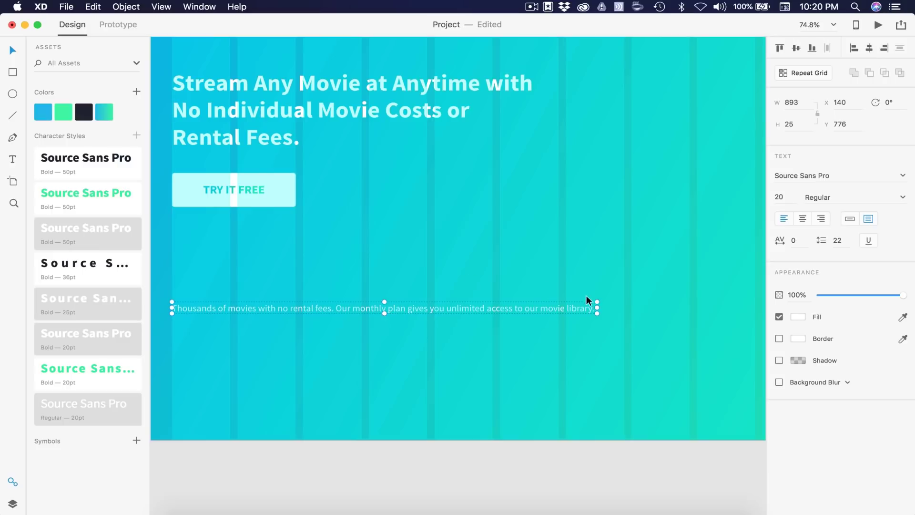
drag(597, 307, 358, 303)
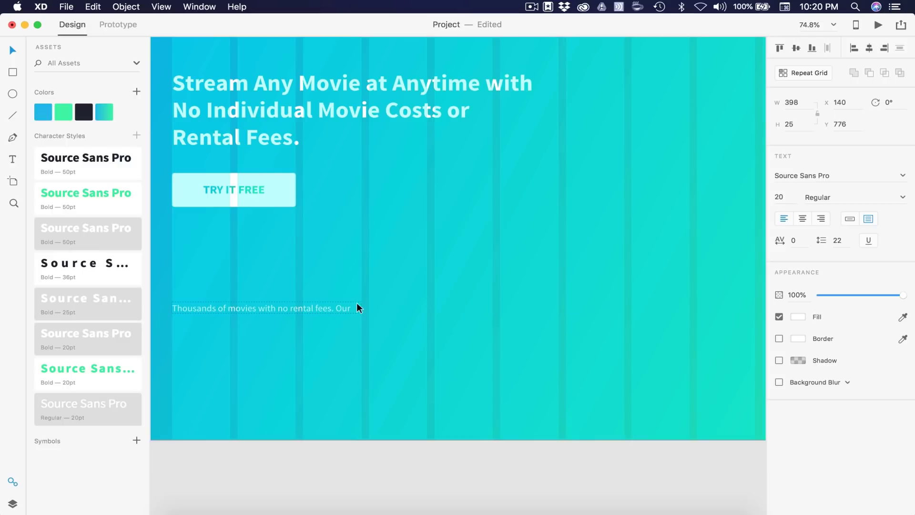
drag(266, 313, 261, 333)
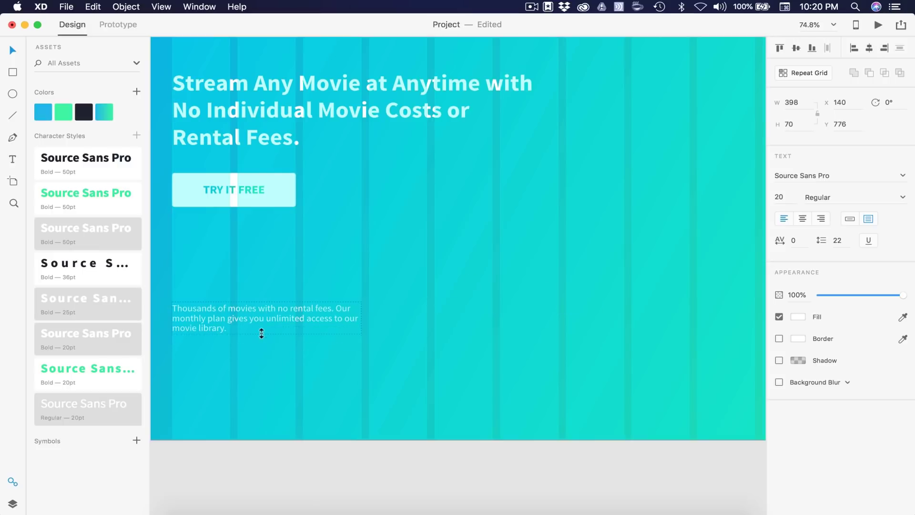
- Make the words "no rental fees" in the paragraph Bold
scroll(296, 315, up, 5)
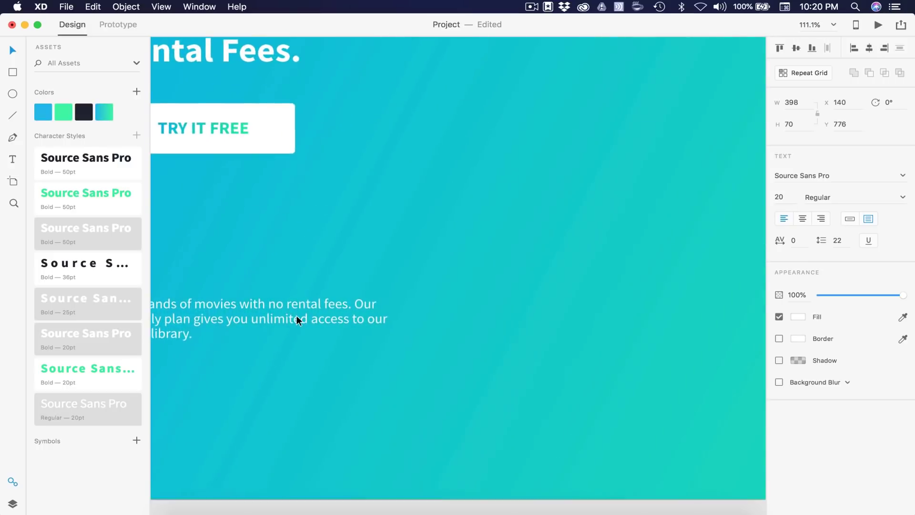
scroll(297, 315, left, 3)
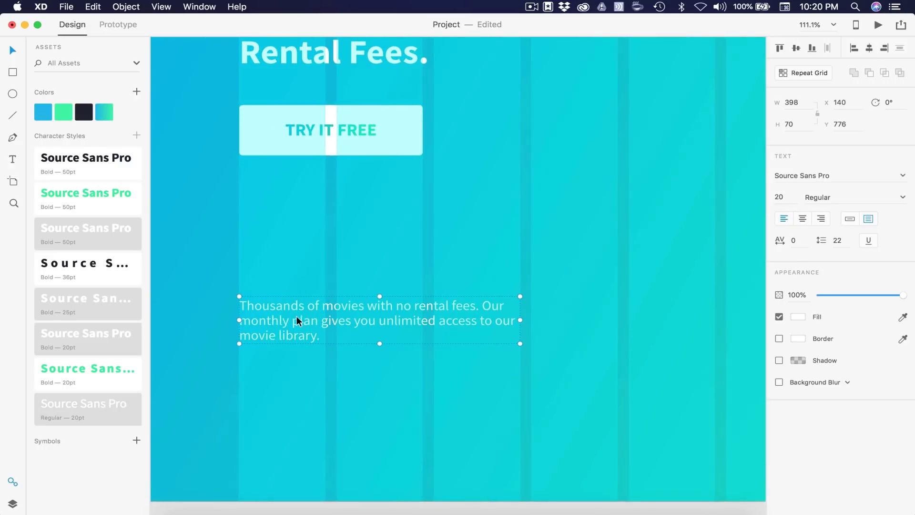
double_click(405, 307)
click(397, 308)
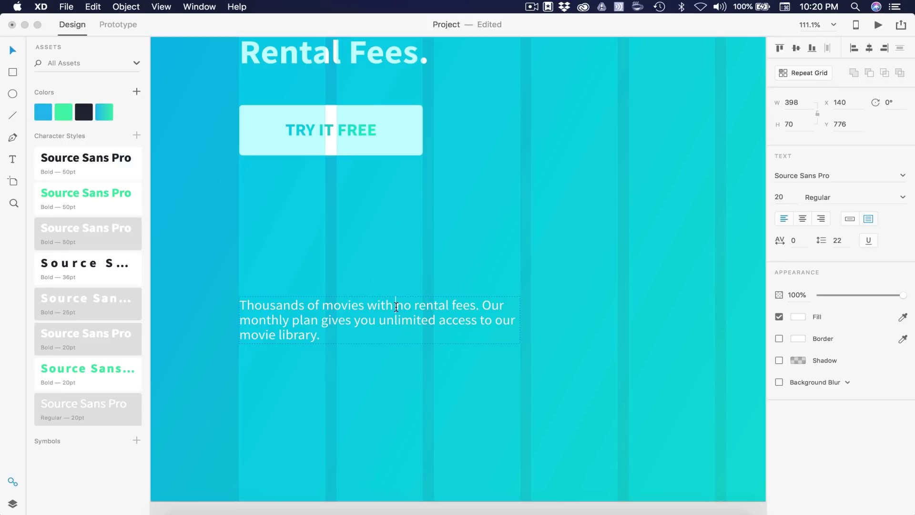
drag(397, 308, 475, 306)
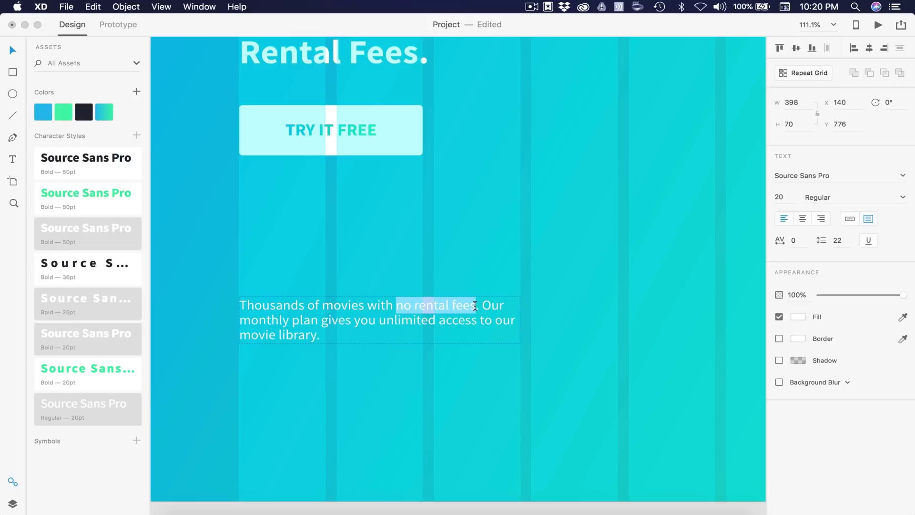
double_click(834, 197)
text(Bold)
key(Return)
key(Escape)
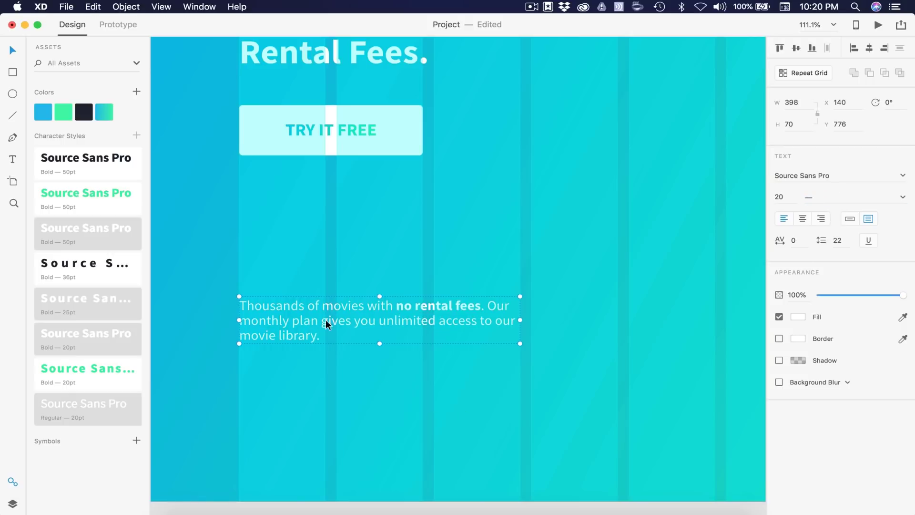
key(Escape)
- Duplicate the paragraph below at Y 880, replace its text with "Forget the theaters! Exclusive access to movies in theaters on release date." and shorten its box to 51
scroll(384, 373, down, 3)
drag(312, 314, 315, 364)
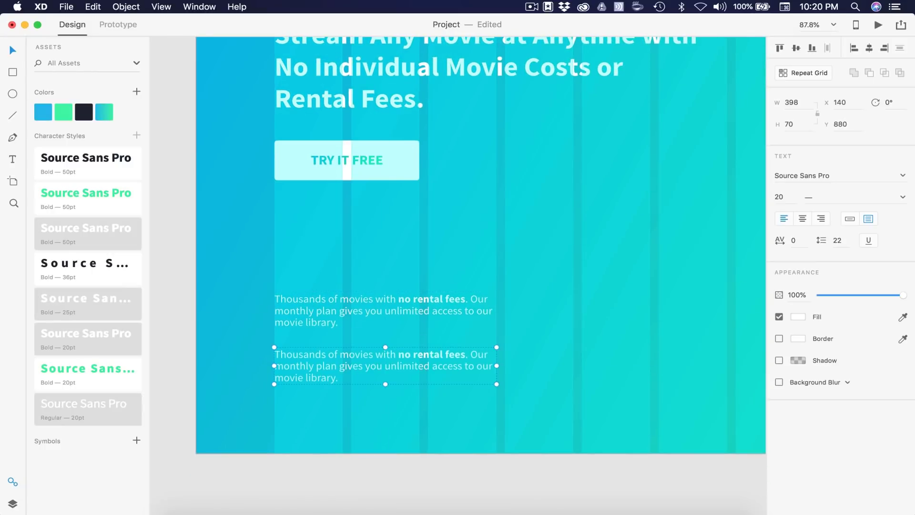
double_click(304, 370)
key(super+a)
text(Forget the theaters! Exclusive access to movies in theaters on release date.)
drag(386, 382, 386, 376)
- Make the words "Forget the theaters" in the second paragraph Bold
scroll(336, 359, up, 5)
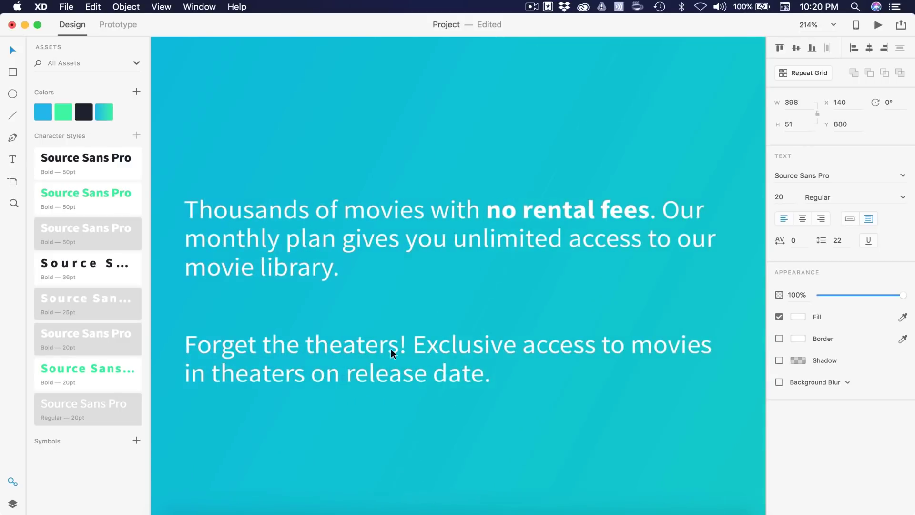
double_click(382, 350)
click(388, 347)
drag(396, 348, 190, 345)
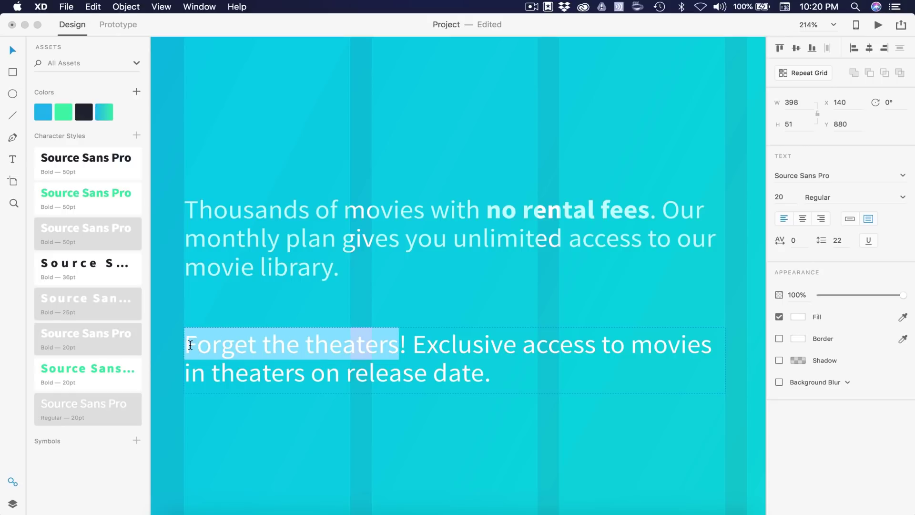
click(842, 196)
text(Bold)
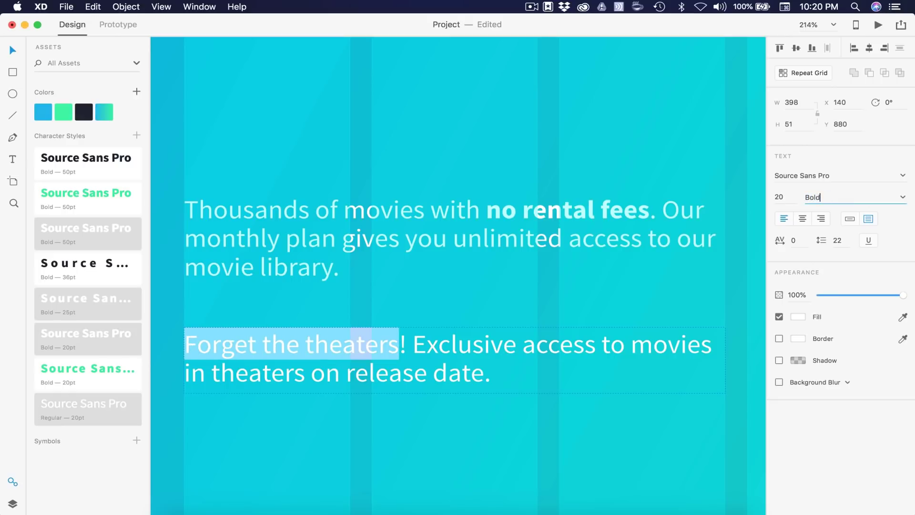
key(Return)
key(Escape)
key(Escape)
- Nudge the "Forget the theaters" paragraph up by 4 px, closer to the first paragraph
scroll(433, 436, down, 3)
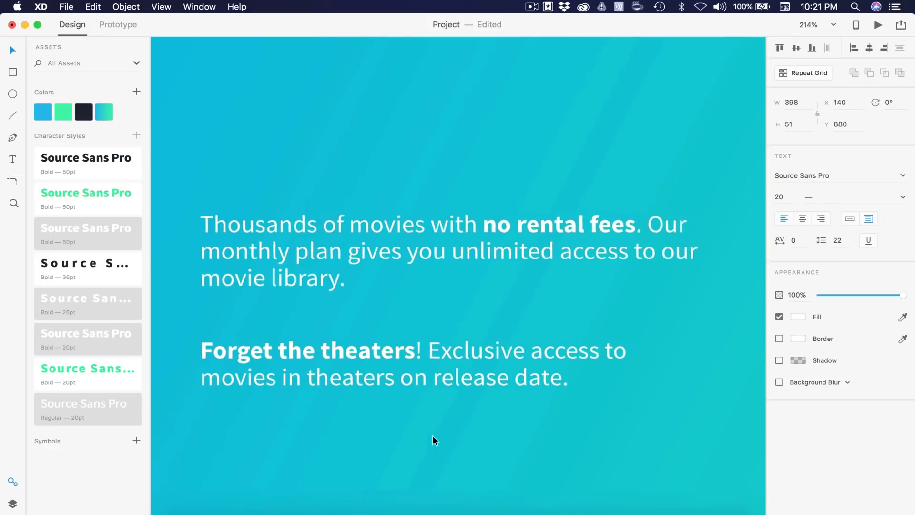
click(407, 377)
click(370, 359)
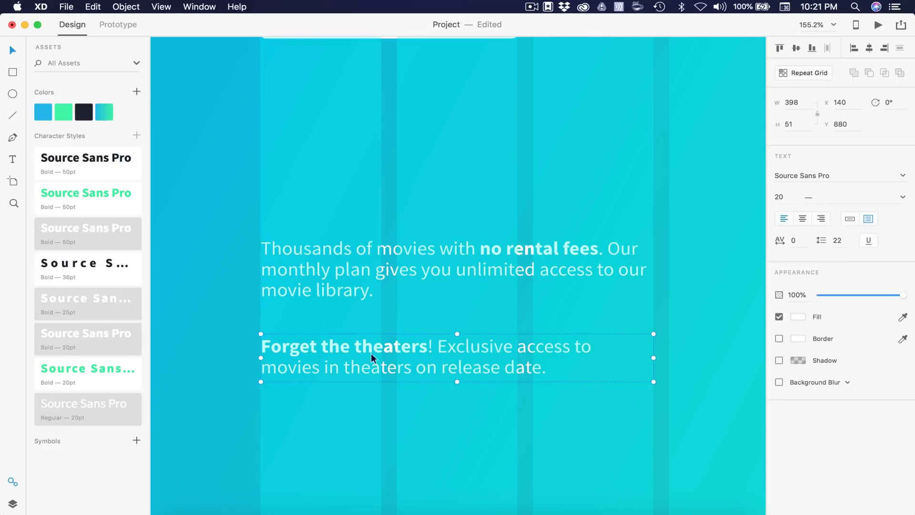
key(Up)
key(Up)
key(Up)
key(Up)
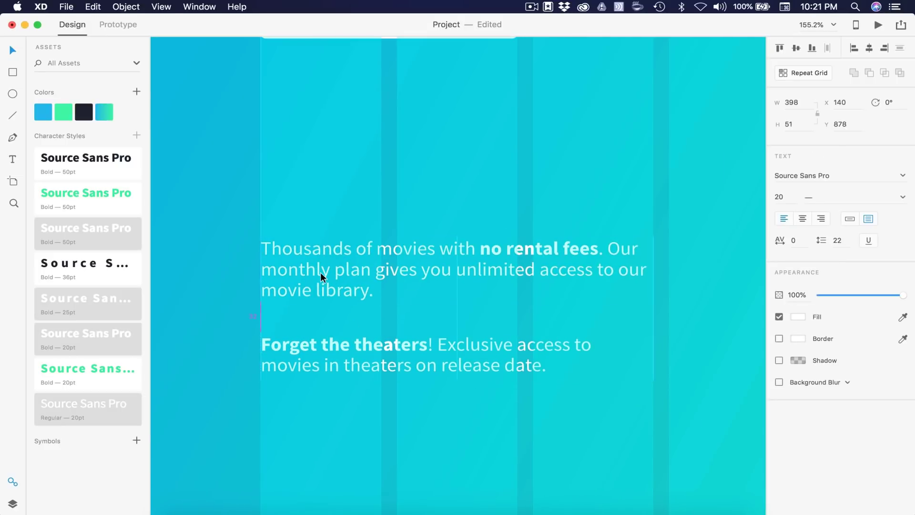
- Select both supporting paragraphs and move them up together to Y 746
shift+click(341, 262)
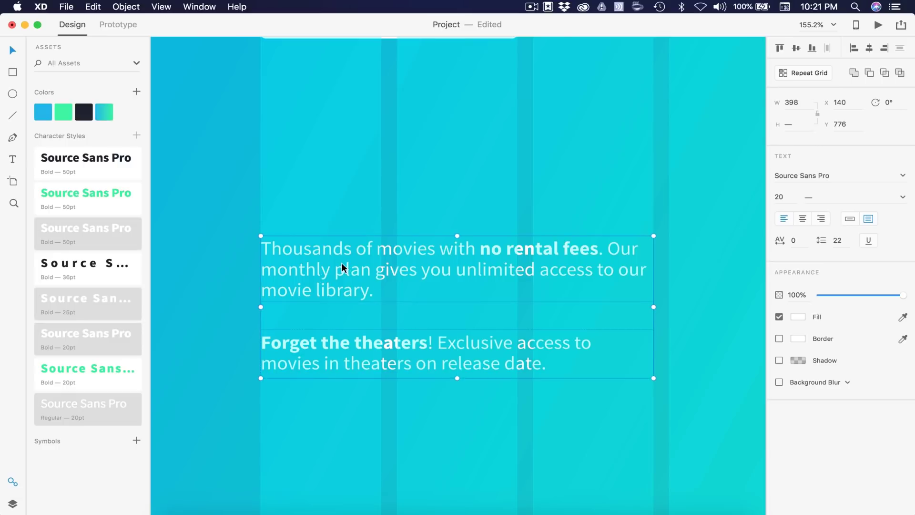
key(super+0)
drag(315, 344, 315, 339)
key(Up)
key(Up)
key(Up)
key(Up)
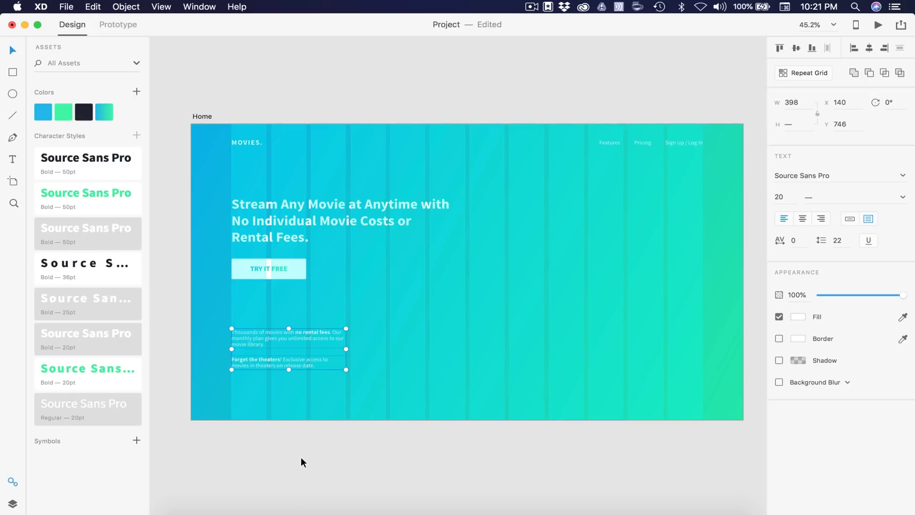
- Preview the Home page to check the hero layout without the grid
click(301, 460)
click(879, 25)
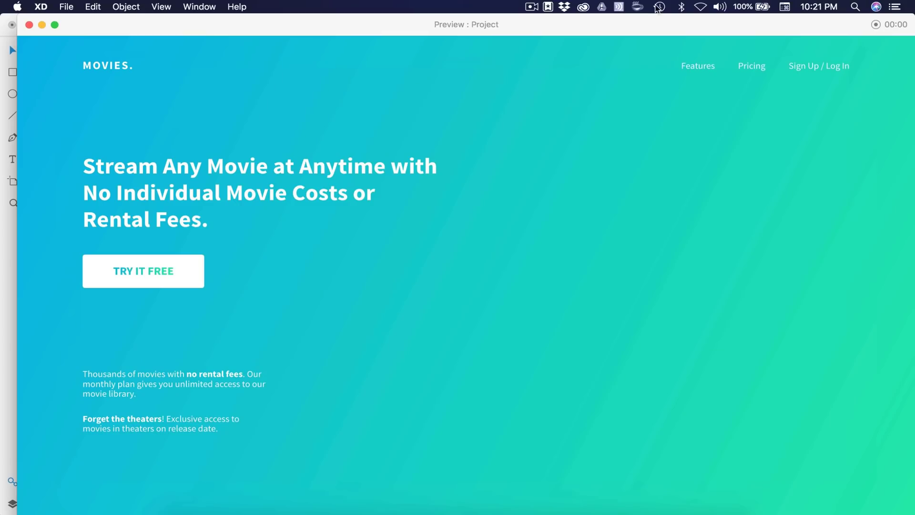
drag(631, 20, 615, 22)
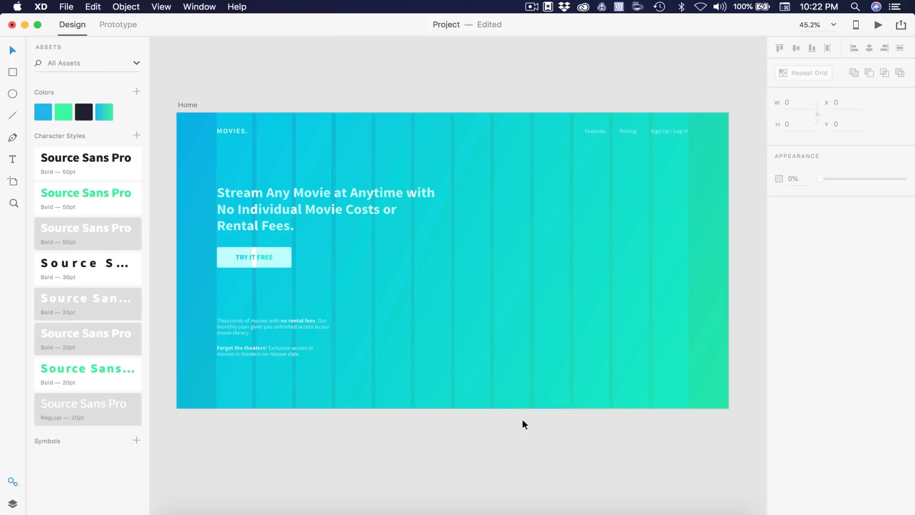
- Draw a 1920 by 1080 rectangle covering the whole Home artboard at X 0, Y 0 and remove its border
click(12, 72)
drag(175, 113, 728, 407)
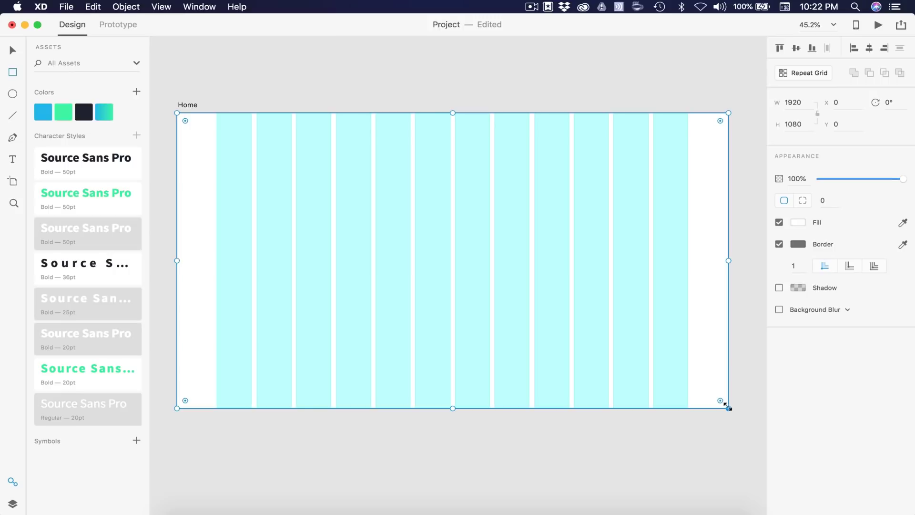
click(781, 243)
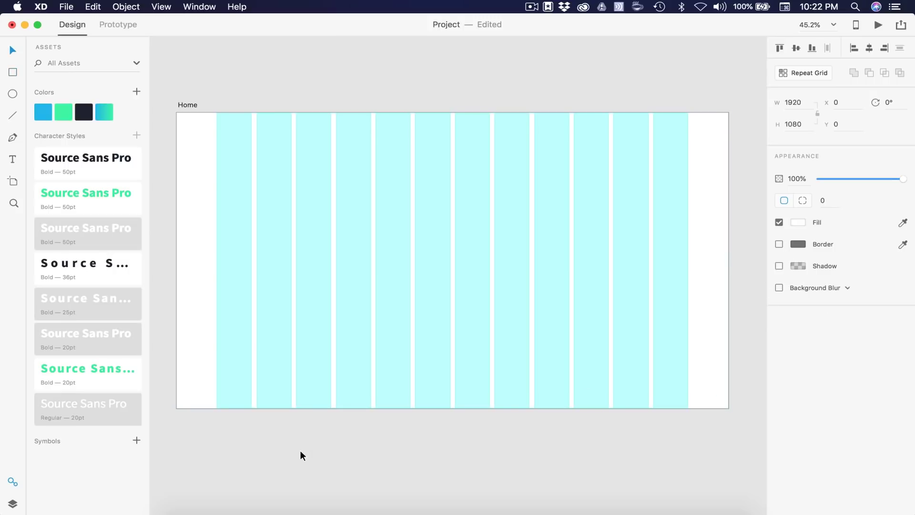
key(Escape)
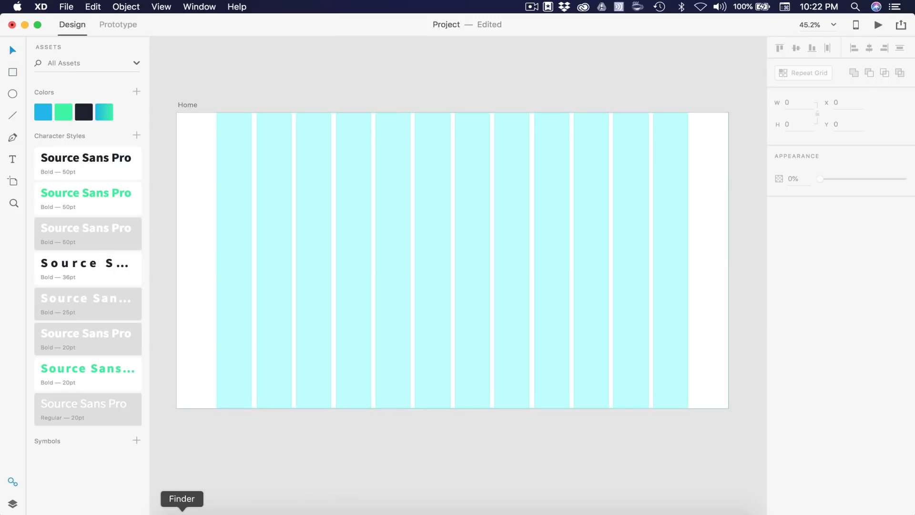
- Fill the full-artboard rectangle with the two-superhero movie image from Finder and send it behind the page content
click(182, 512)
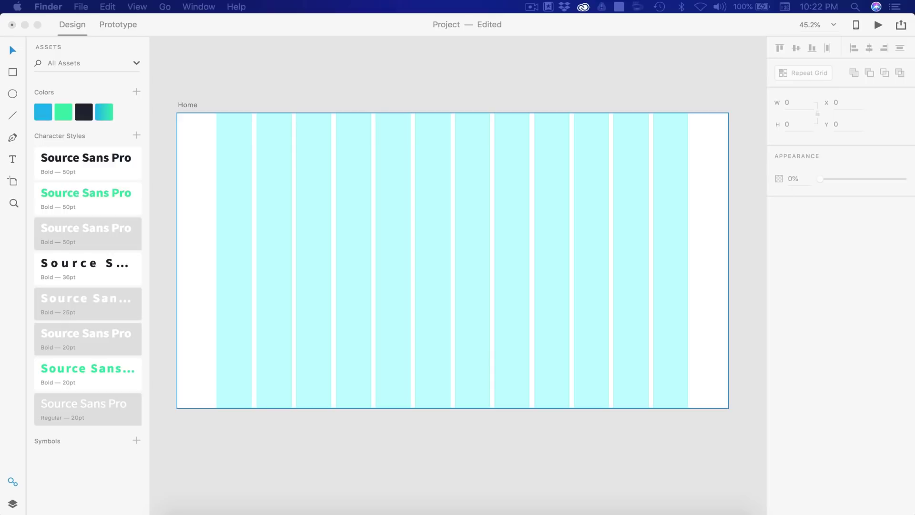
drag(527, 514, 525, 317)
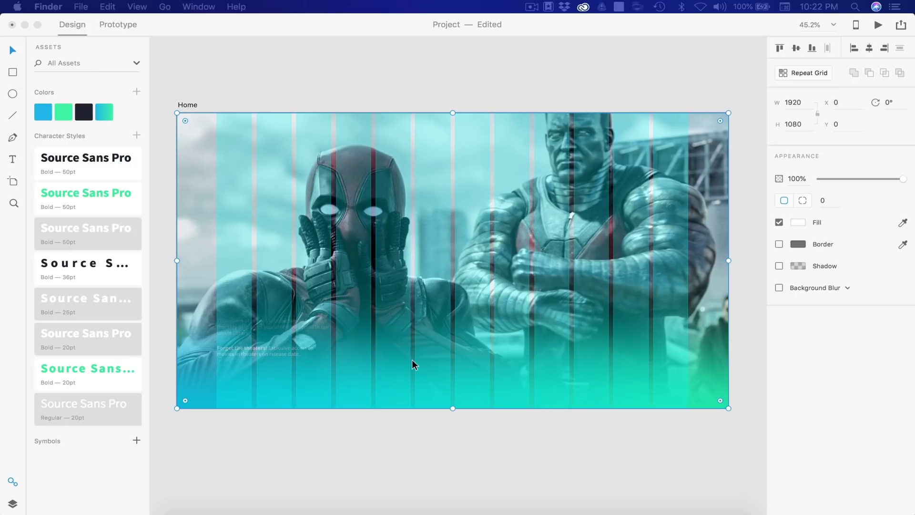
scroll(411, 360, down, 3)
scroll(467, 405, right, 3)
scroll(454, 233, left, 2)
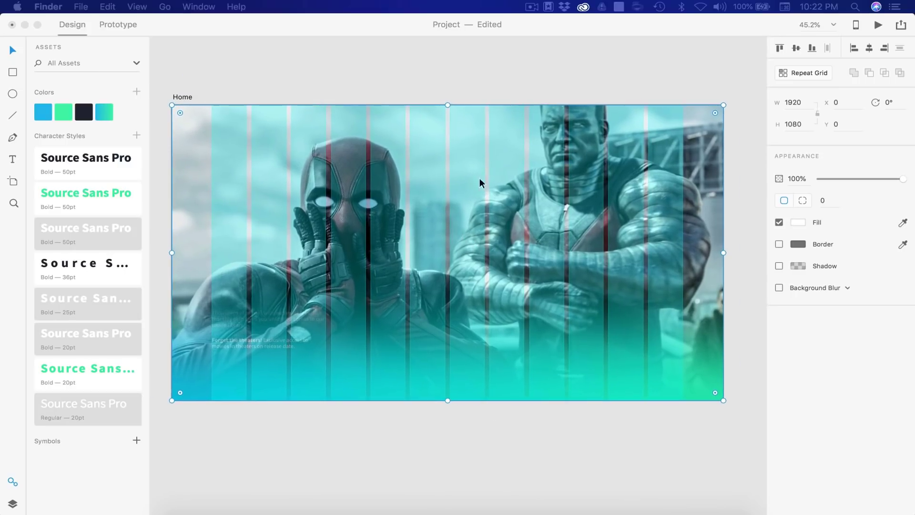
scroll(445, 232, down, 1)
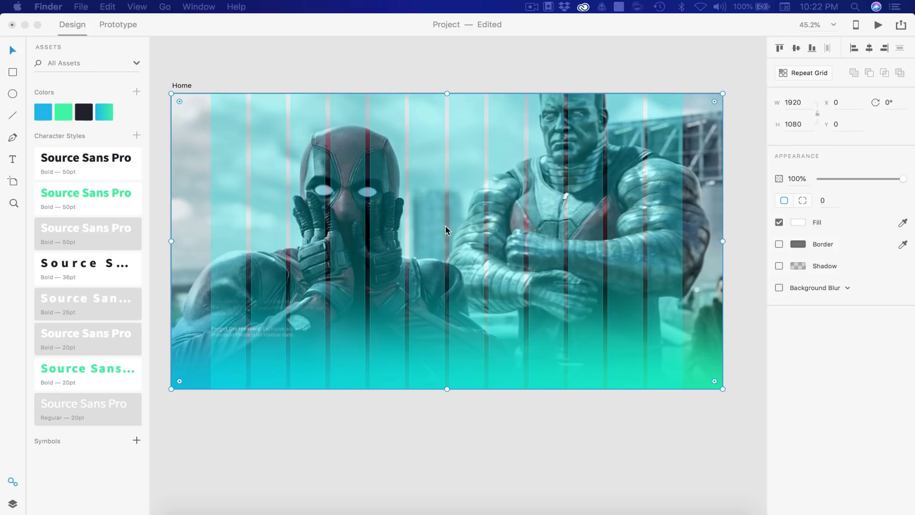
click(466, 225)
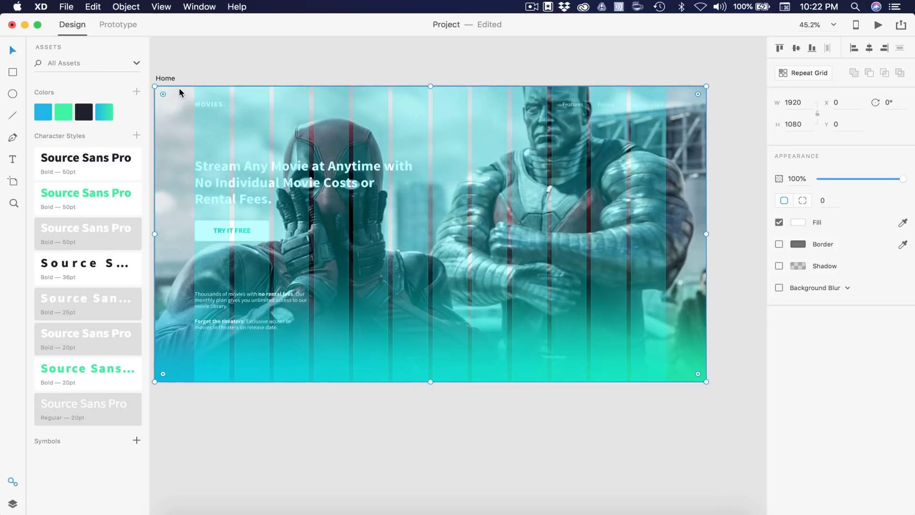
- Turn off the Home artboard's layout grid
click(166, 79)
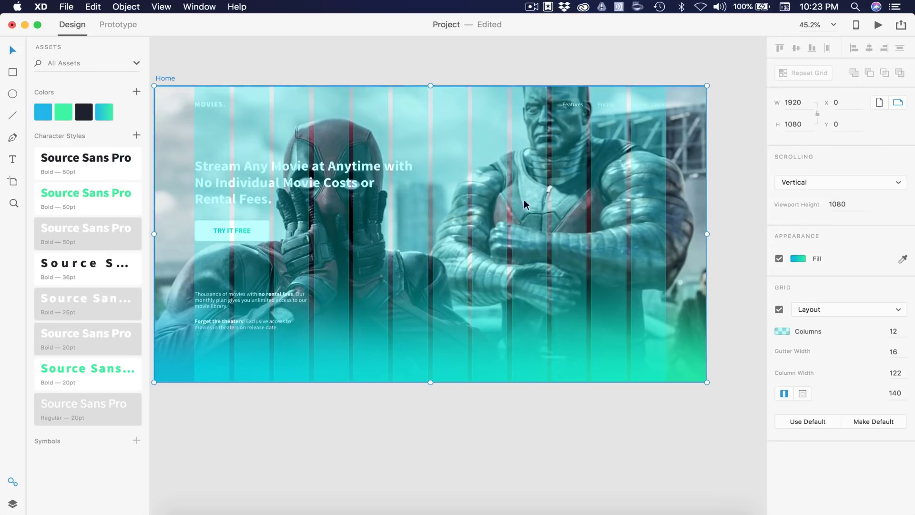
click(779, 310)
click(545, 444)
scroll(545, 442, down, 1)
scroll(545, 442, left, 1)
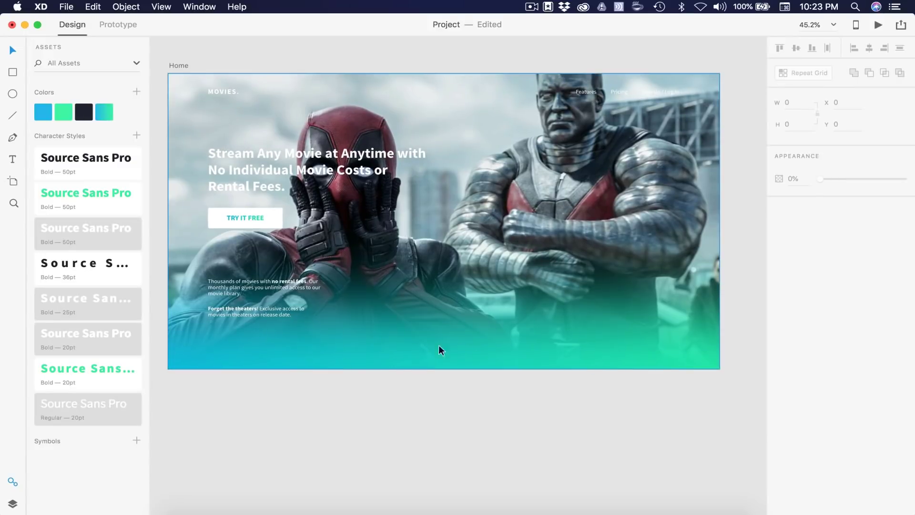
- Apply Background Blur to the image rectangle with blur amount 0, brightness 0 and effect opacity 24%
click(568, 165)
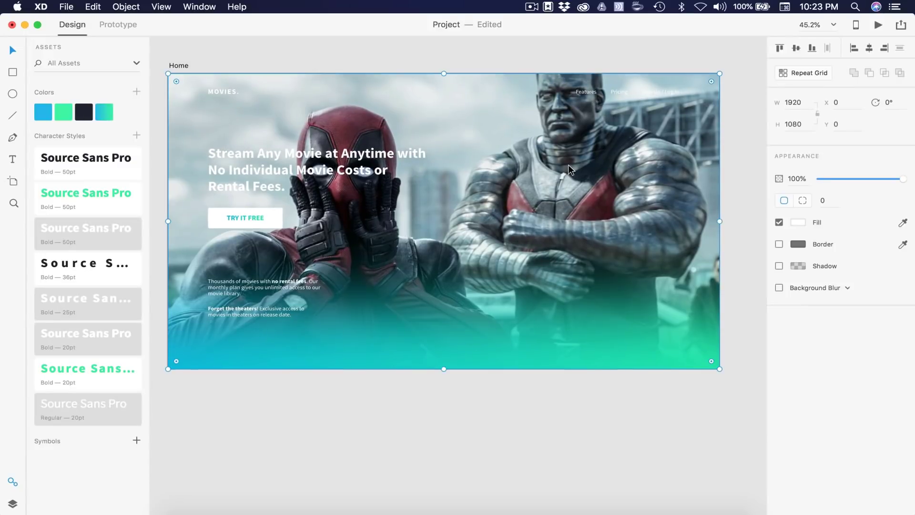
click(779, 288)
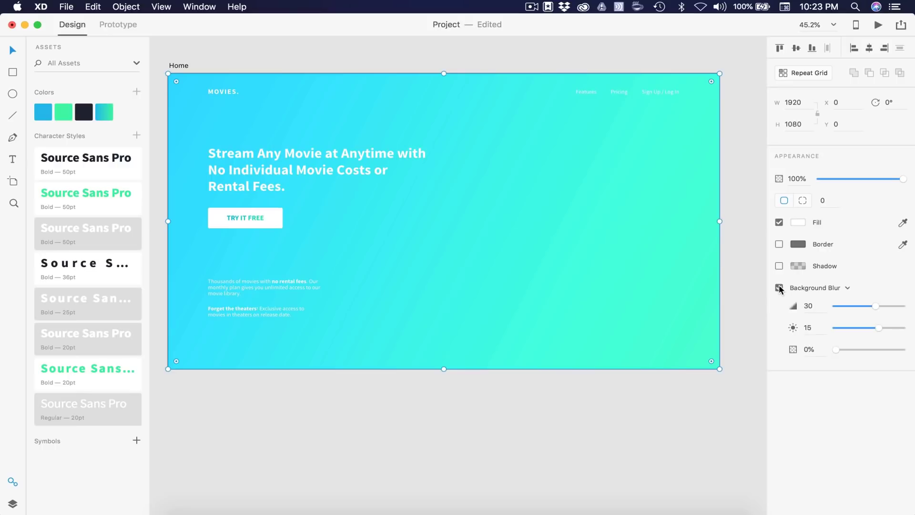
key(Tab)
text(0)
click(816, 328)
text(0)
click(816, 351)
text(24)
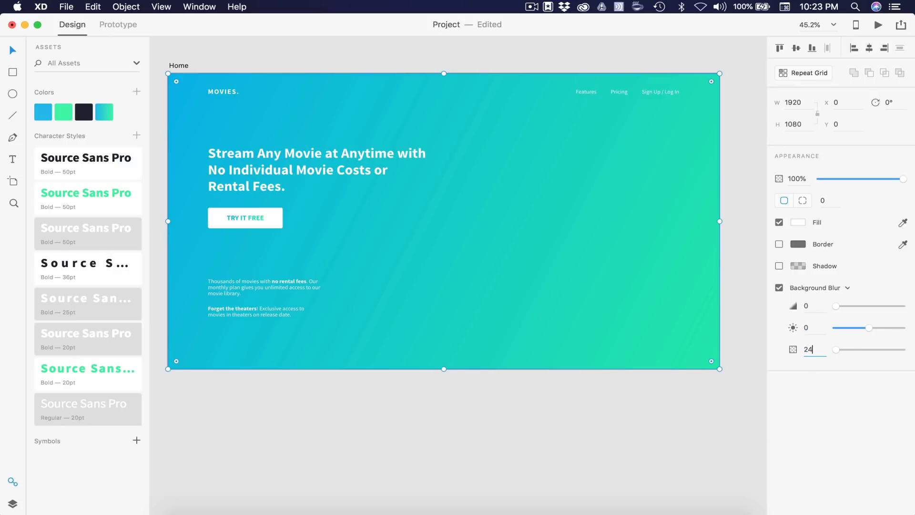
key(Return)
click(473, 447)
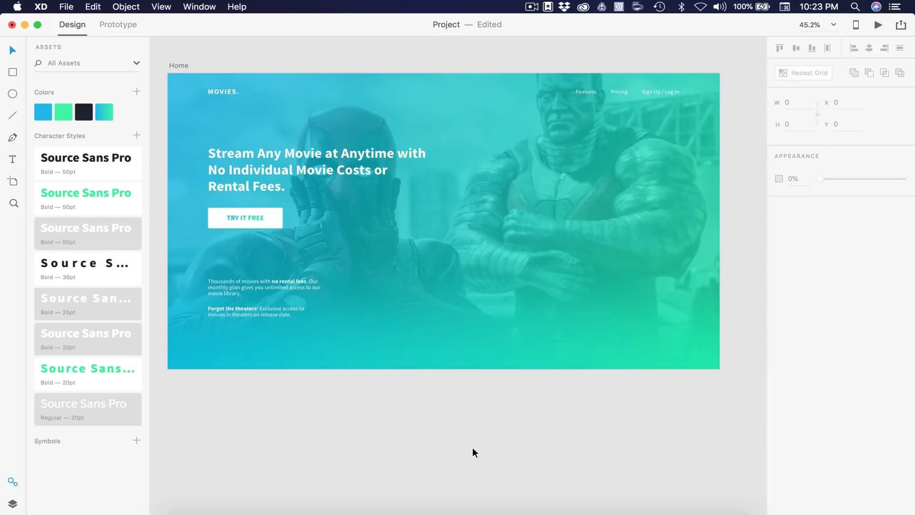
key(super+minus)
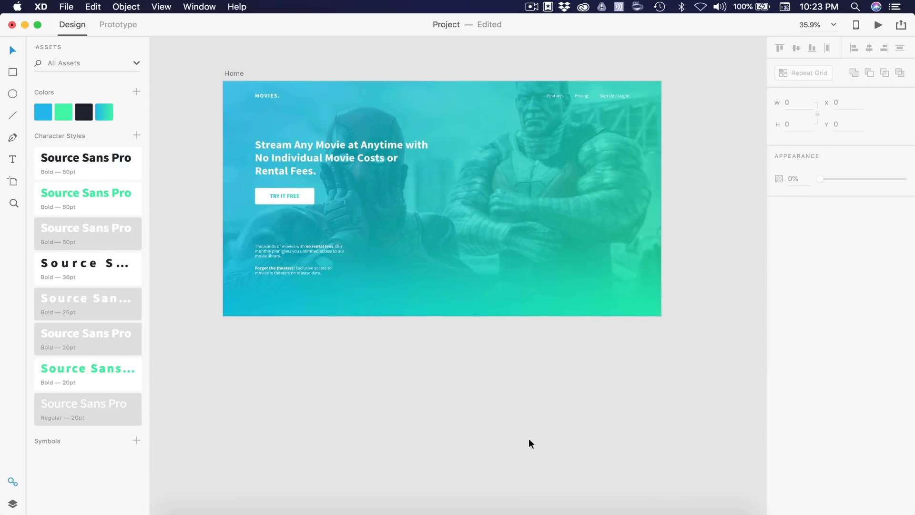
- Extend the Home artboard downward to roughly twice its original height, leaving room for content below the hero section
click(232, 73)
mouse_move(443, 317)
mouse_down()
mouse_move(451, 398)
mouse_move(442, 503)
mouse_up()
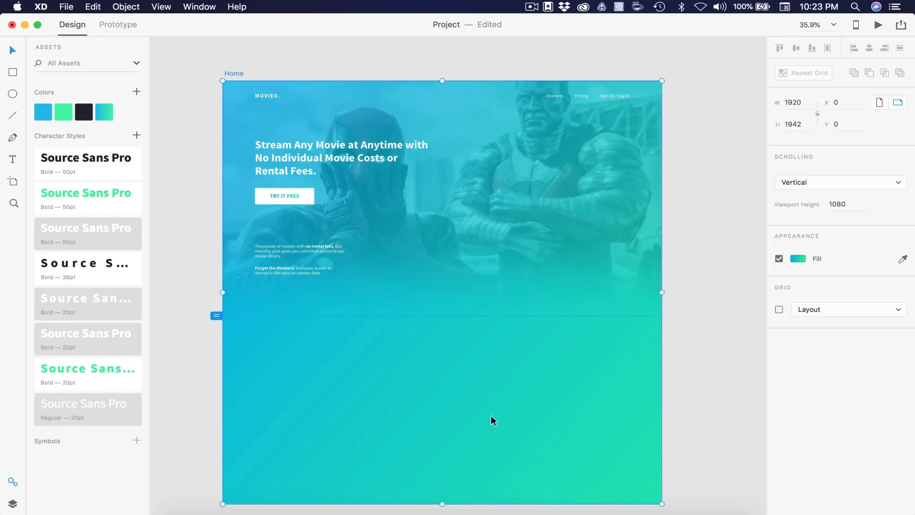
scroll(491, 420, down, 2)
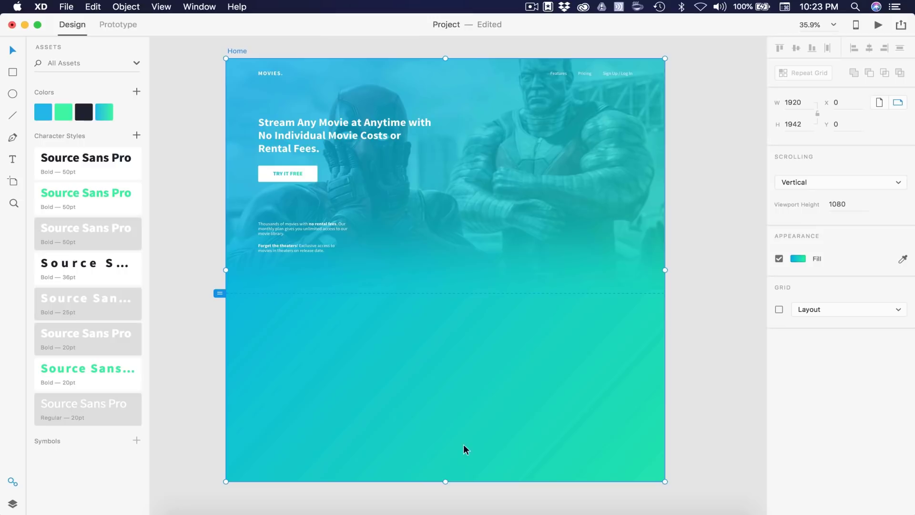
scroll(490, 417, down, 3)
scroll(484, 408, down, 2)
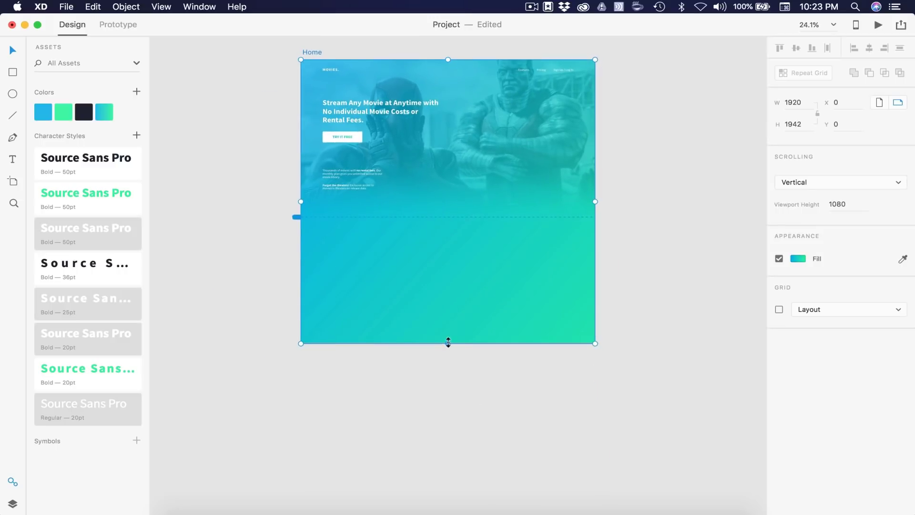
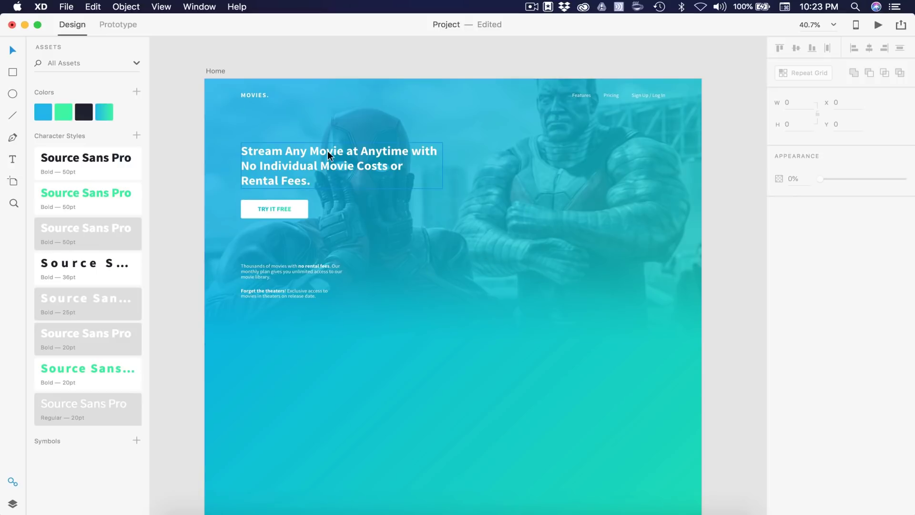
- Draw a white circle about 170 px wide near the headline's upper end, remove its border and set its opacity to 8%
scroll(574, 248, down, 5)
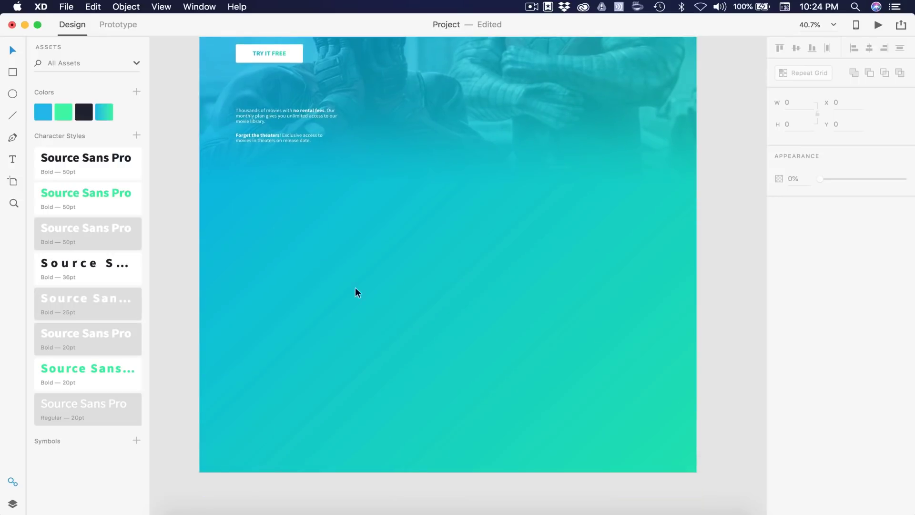
scroll(519, 263, up, 5)
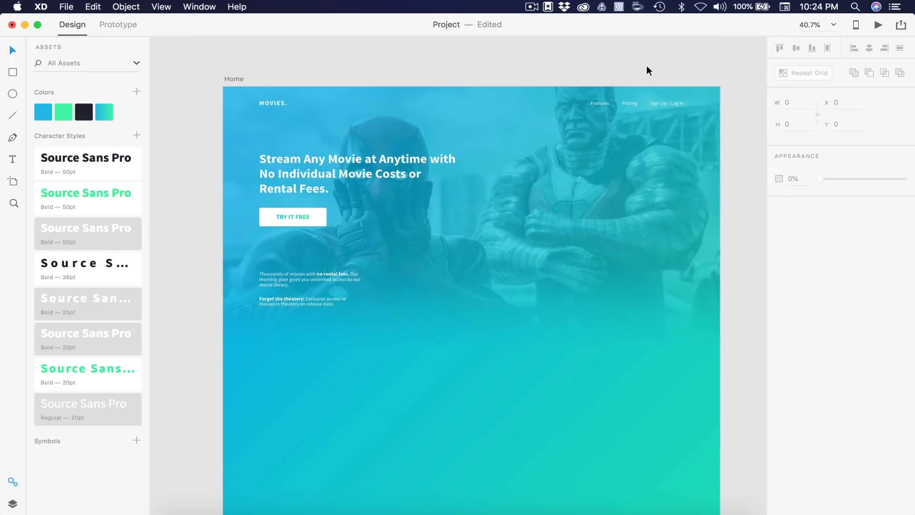
click(13, 95)
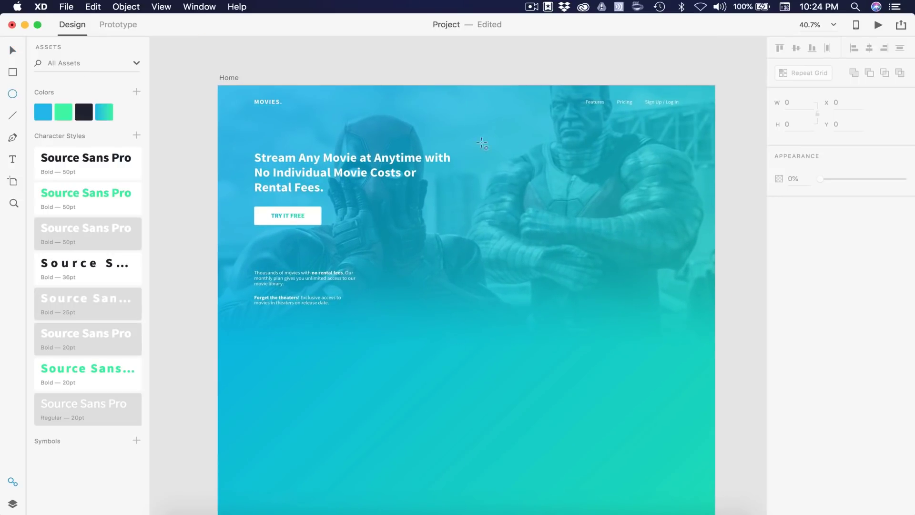
drag(458, 126, 516, 168)
key(v)
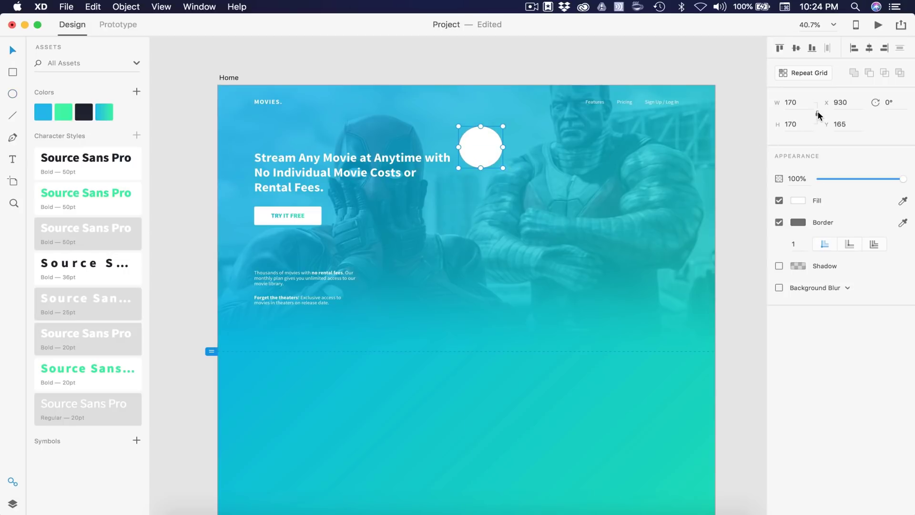
click(779, 221)
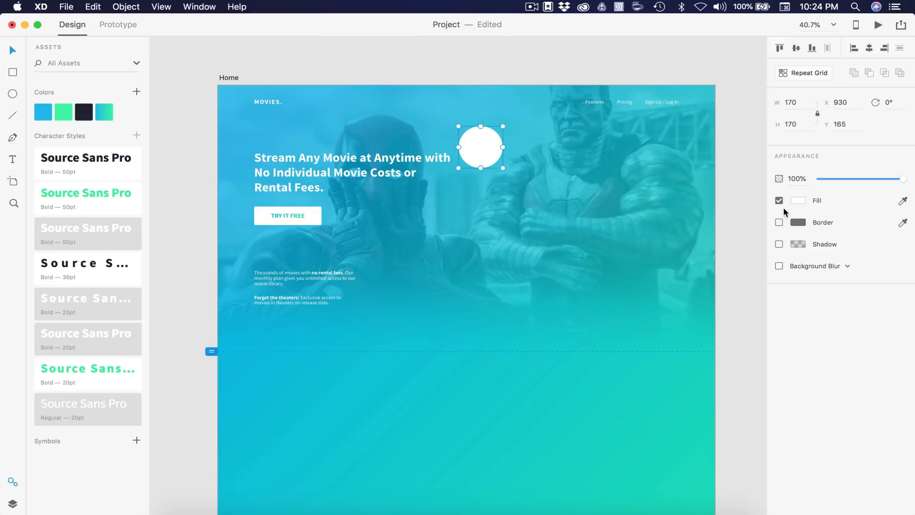
click(799, 177)
text(8)
key(Return)
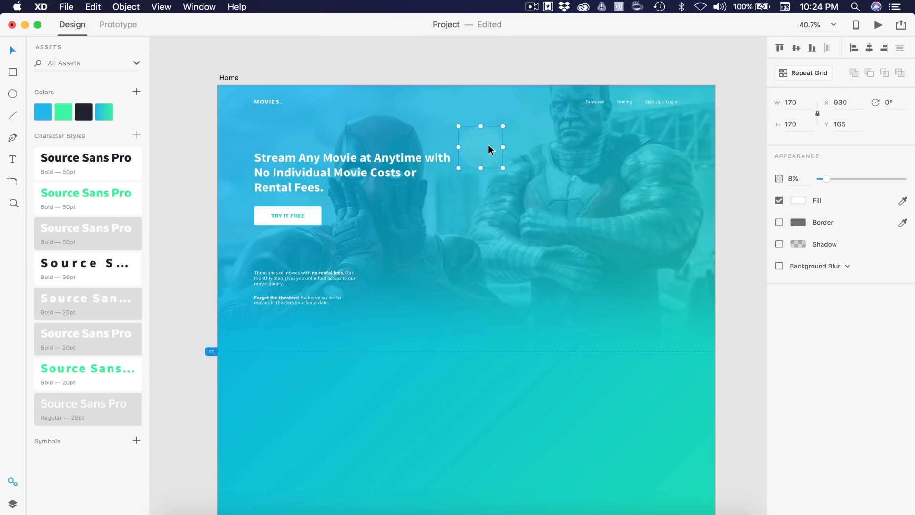
- Move the faint circle to about X 1005, Y 66 at 3% opacity and scatter more faint circles over the hero background
drag(488, 145, 509, 122)
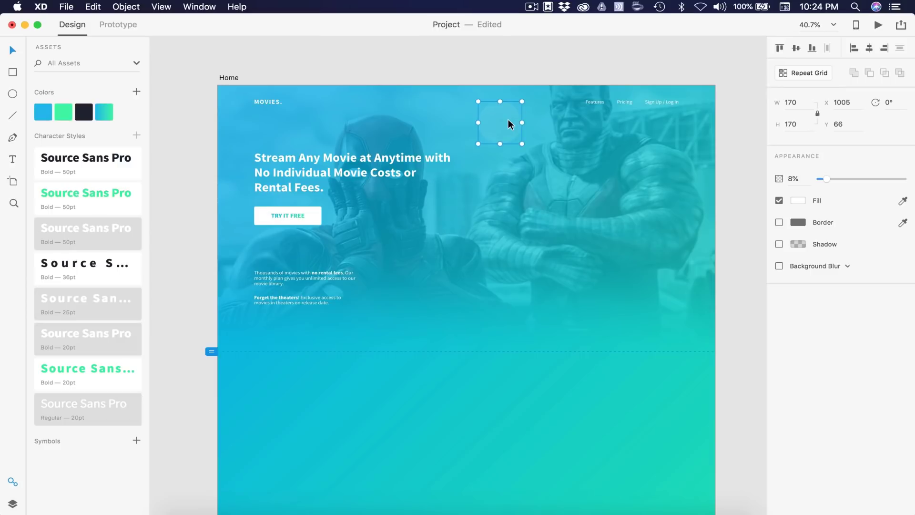
click(224, 182)
click(683, 204)
drag(419, 205, 377, 307)
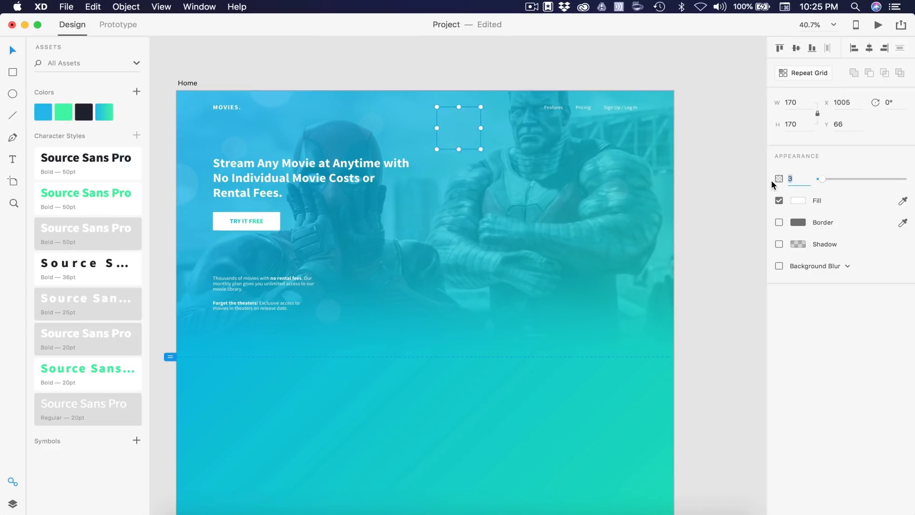
click(407, 65)
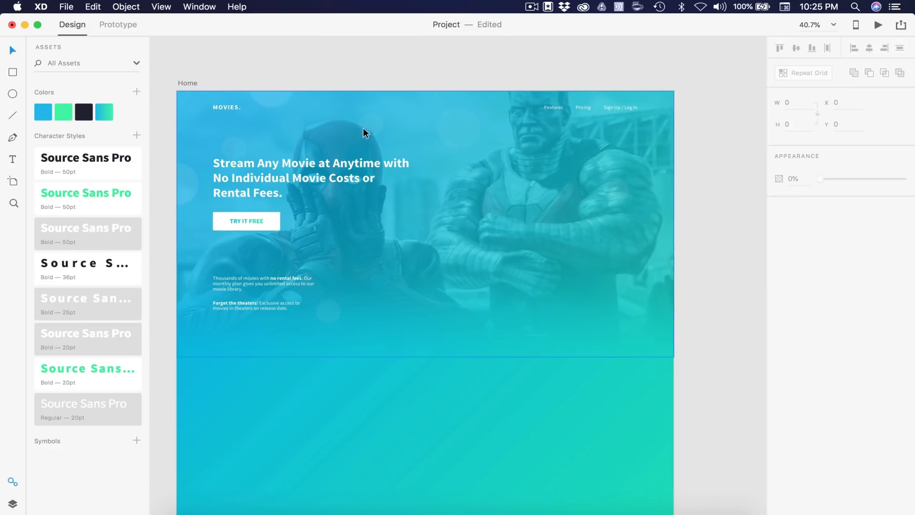
- Paste the tablet mockup image beside the Home artboard and scale it proportionally to a height of 940
scroll(399, 163, down, 2)
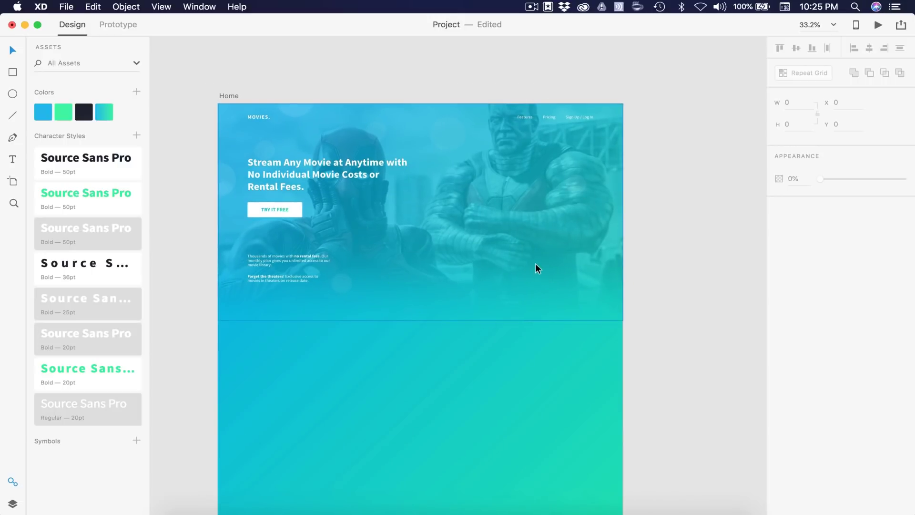
scroll(528, 293, down, 3)
key(super+v)
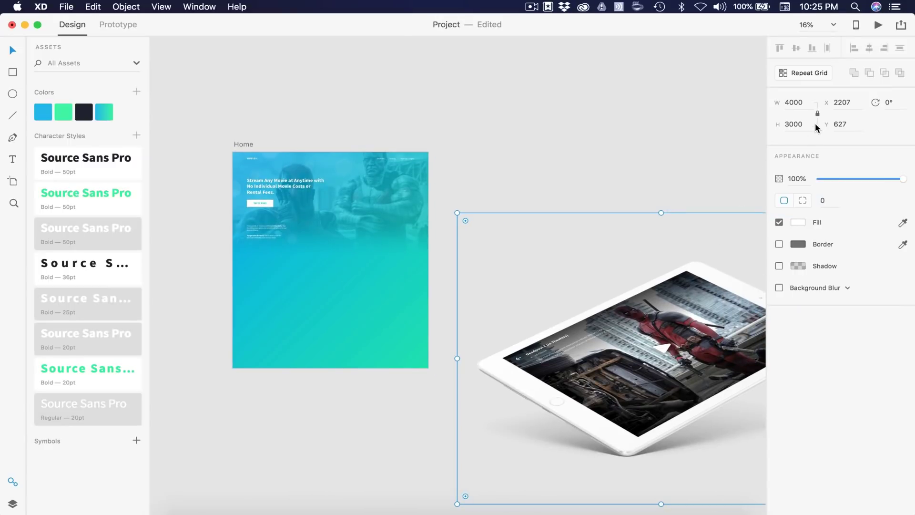
drag(815, 123, 763, 124)
text(940)
key(Return)
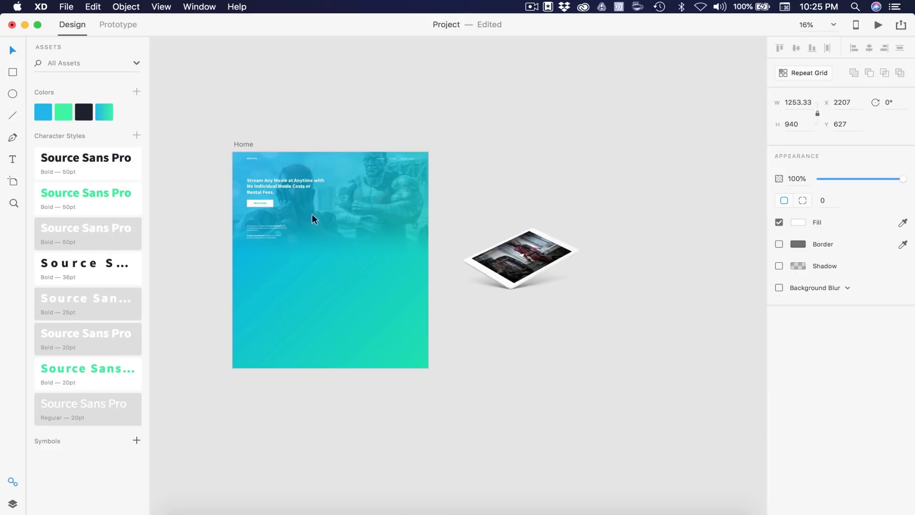
- Move the tablet mockup onto the hero section beside the headline text, at X 597, Y 151
scroll(312, 213, up, 5)
drag(653, 288, 371, 210)
scroll(371, 210, up, 1)
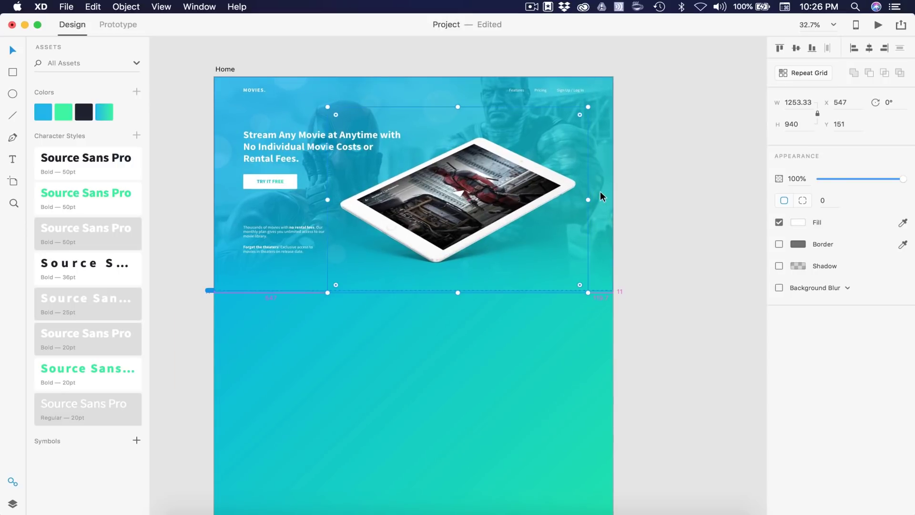
key(shift+Right)
key(shift+Right)
key(shift+Right)
key(shift+Right)
key(shift+Right)
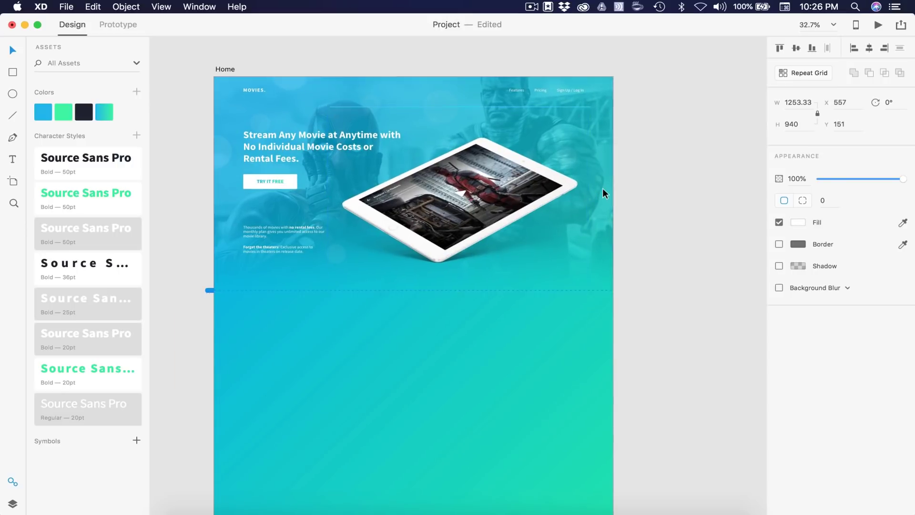
- Check the tablet mockup's distances to the artboard edges and shift it down to Y 250
scroll(603, 188, up, 3)
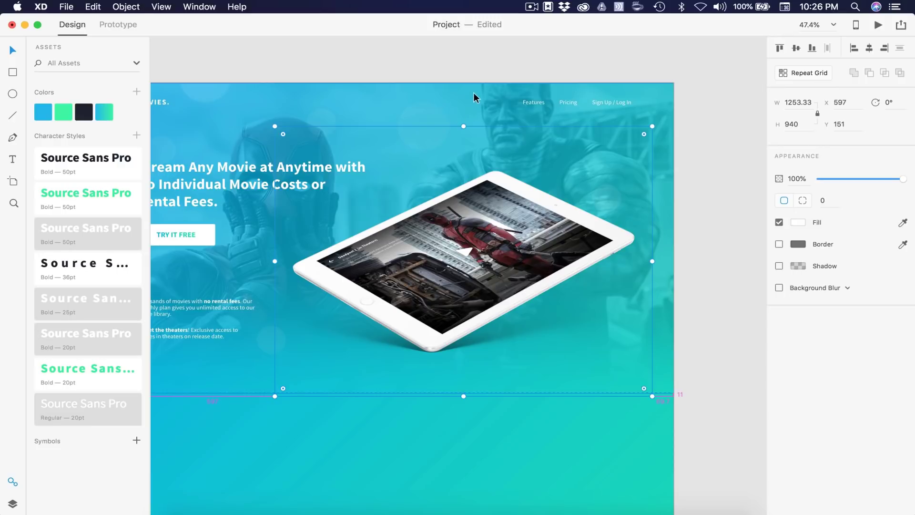
key(alt)
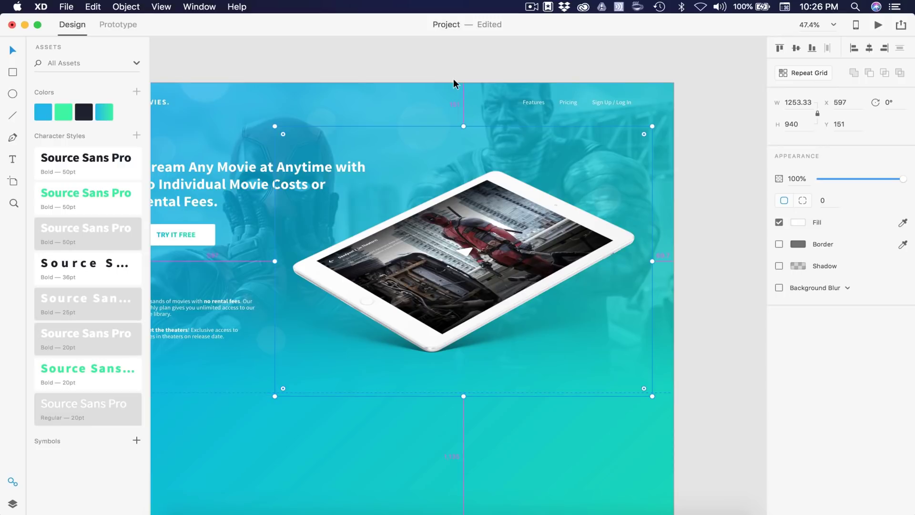
key(shift+Down)
key(shift+Down)
key(shift+Down)
key(shift+Down)
key(shift+Down)
key(shift+Down)
key(shift+Down)
key(shift+Down)
key(shift+Down)
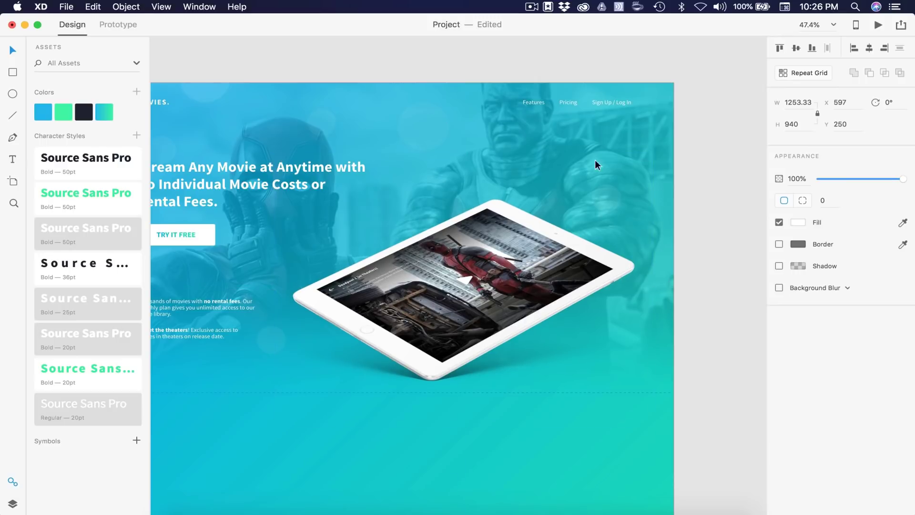
click(693, 201)
- Draw a borderless white circle about 1018 px wide below the tablet mockup and send it behind the tablet
scroll(693, 200, down, 2)
scroll(693, 200, down, 2)
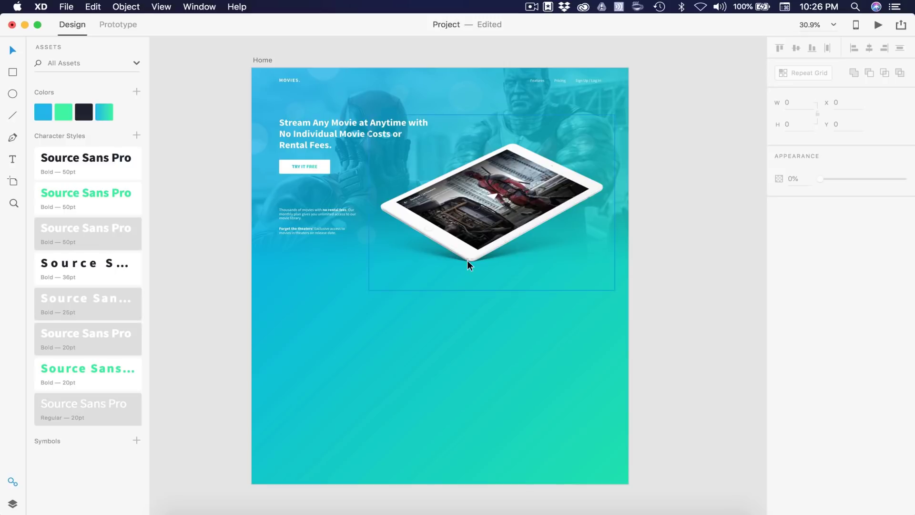
scroll(467, 260, down, 2)
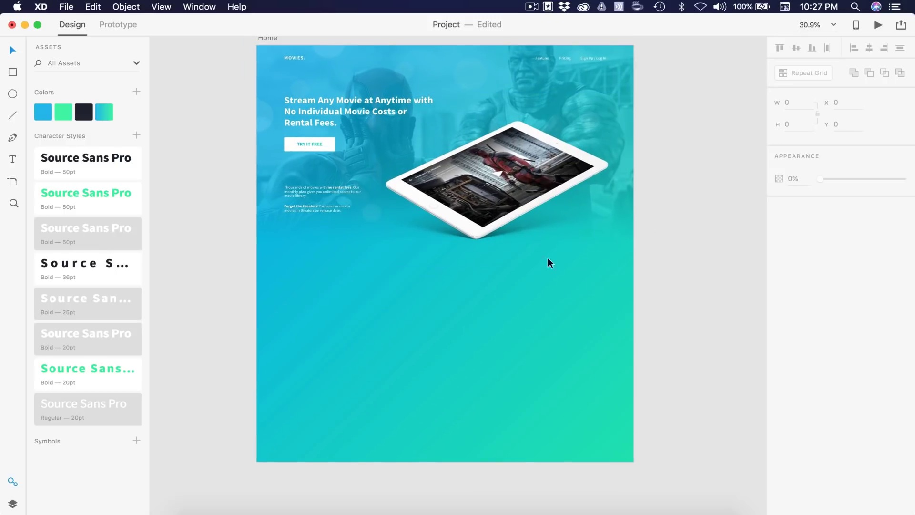
click(10, 95)
drag(421, 158, 620, 349)
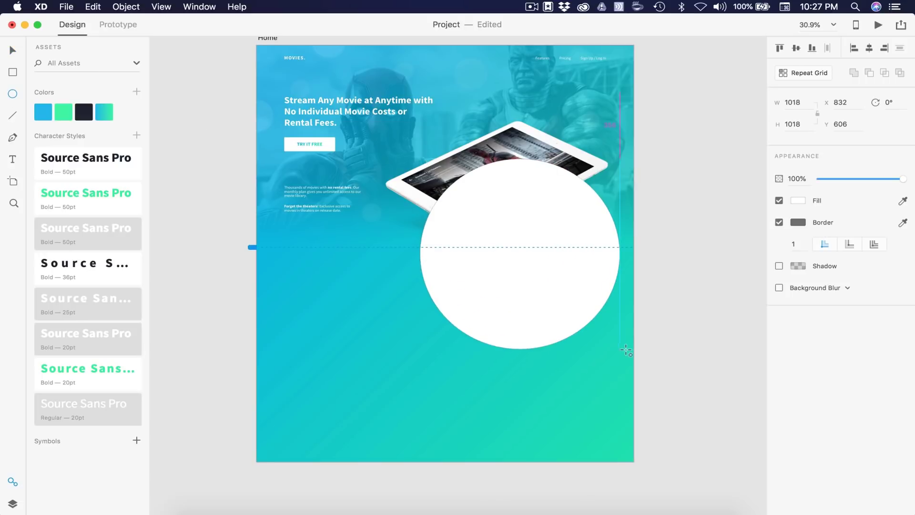
click(779, 222)
key(v)
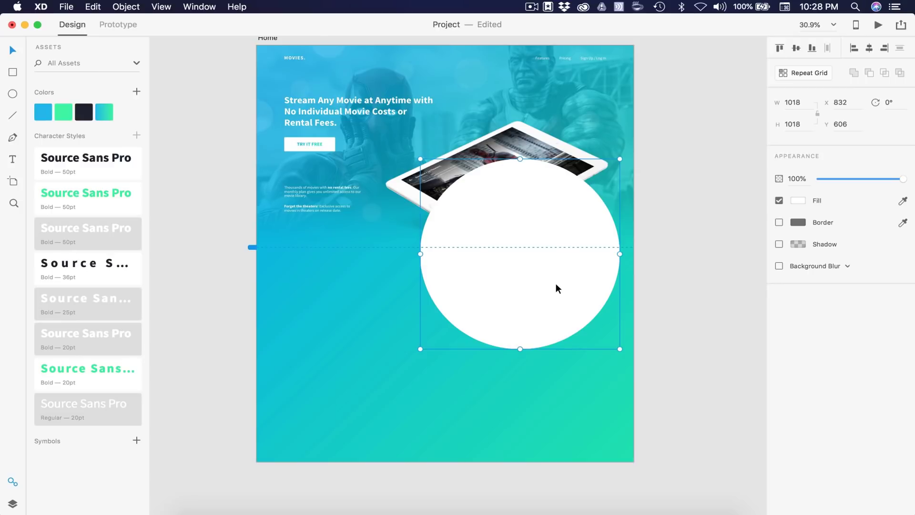
key(super+bracketleft)
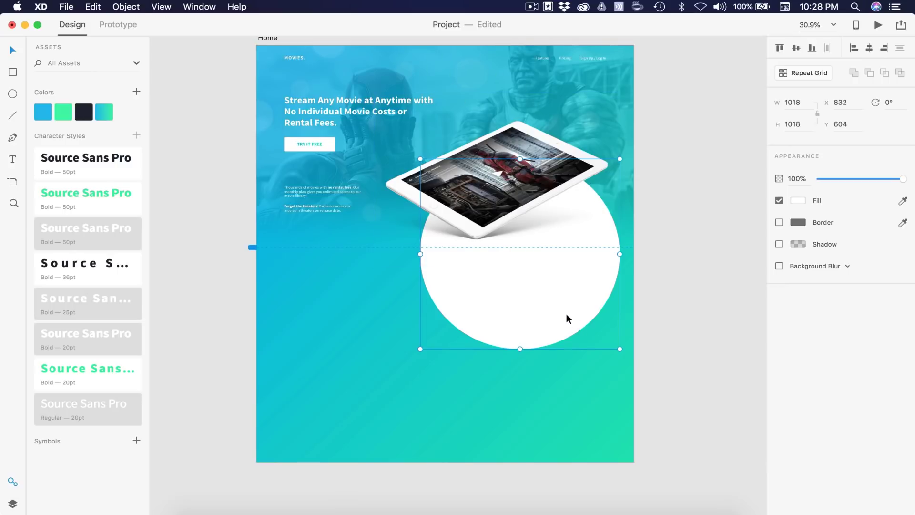
- Enlarge and reposition the big white circle so it sits under the tablet and runs off the artboard's right edge
drag(566, 314, 552, 302)
drag(599, 342, 472, 346)
scroll(473, 347, left, 3)
scroll(473, 346, up, 2)
click(724, 336)
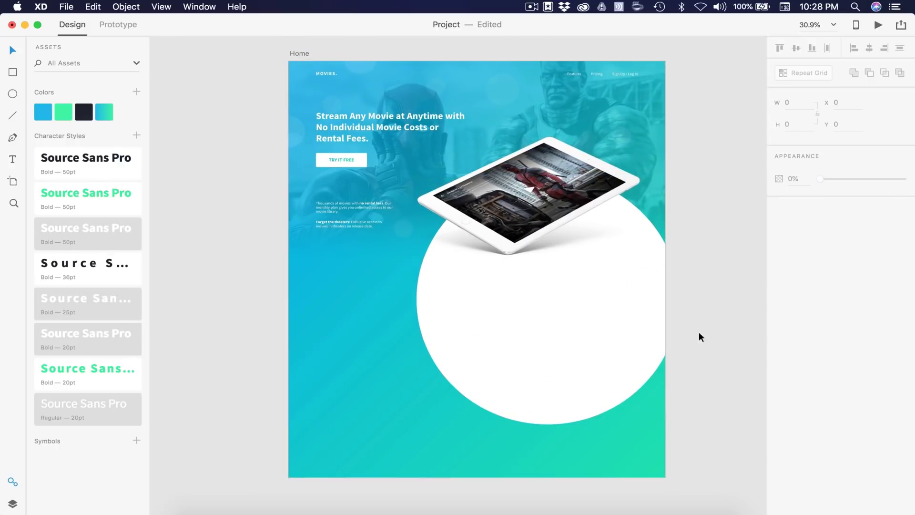
- Draw a borderless white circle about 402 px wide and build a cloud-like row of overlapping circles to the artboard's left edge
click(12, 94)
drag(408, 224, 488, 300)
click(779, 223)
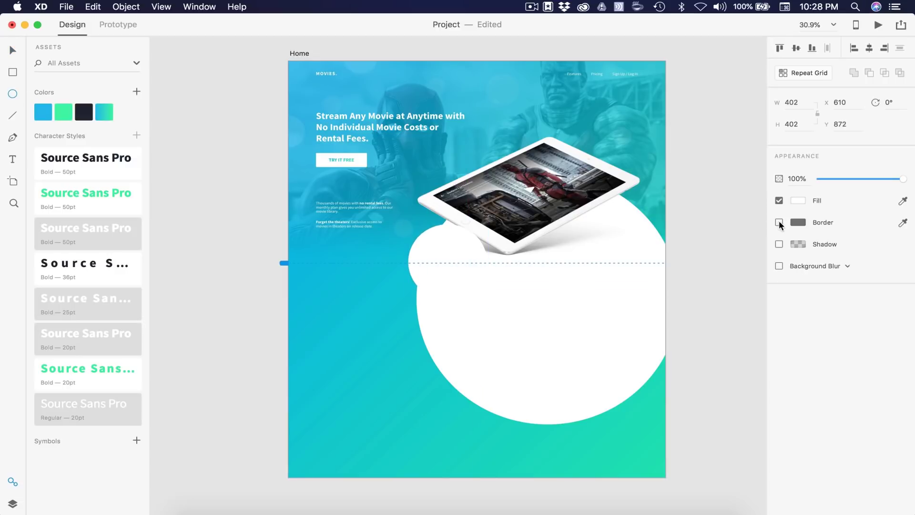
drag(432, 243, 235, 233)
drag(313, 286, 327, 310)
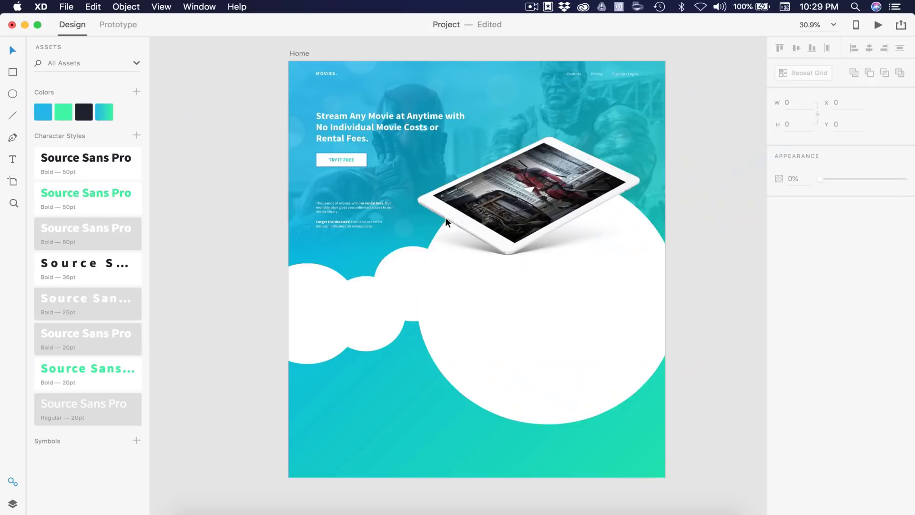
- Reduce the cloud circle beside the big one to about 360 px, adjust its position, and preview the page
drag(446, 217, 414, 291)
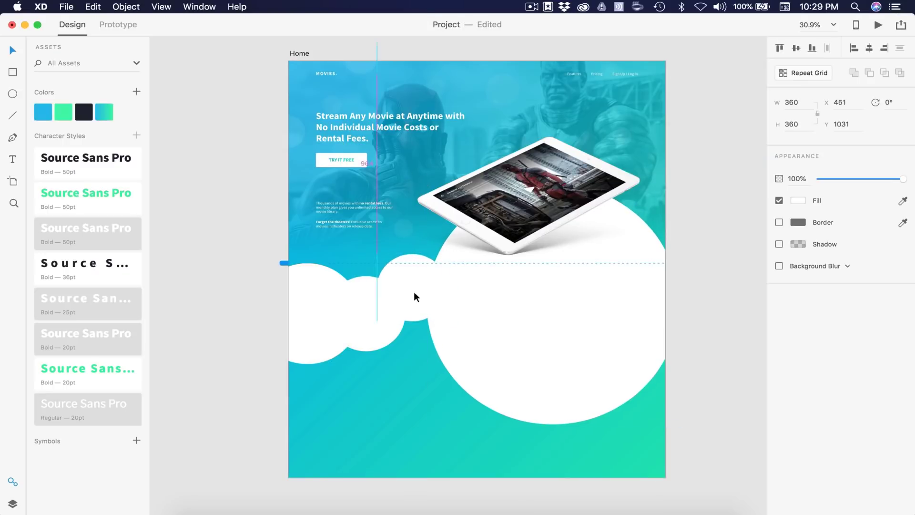
key(super+z)
key(super+Return)
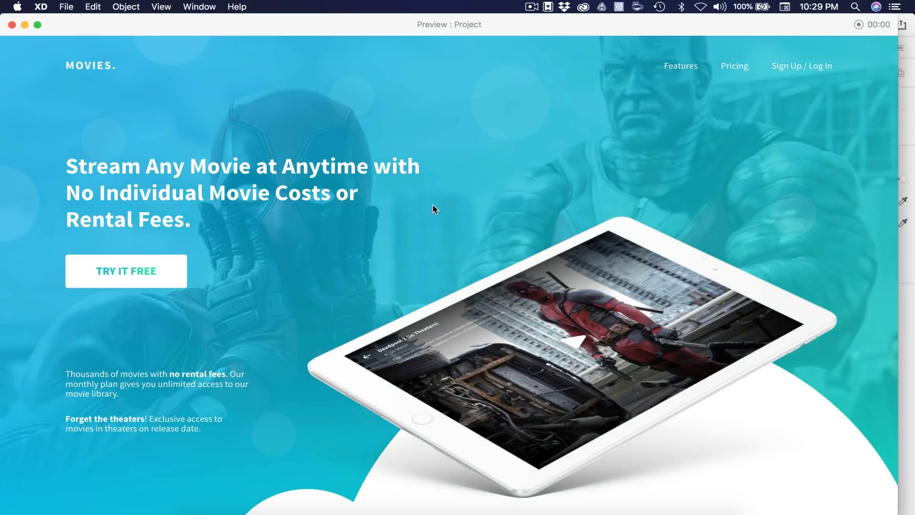
click(12, 24)
- Draw a white 1920 by 966 rectangle at X 0, Y 1260 to cover the artboard's lower area beneath the cloud circles
click(13, 72)
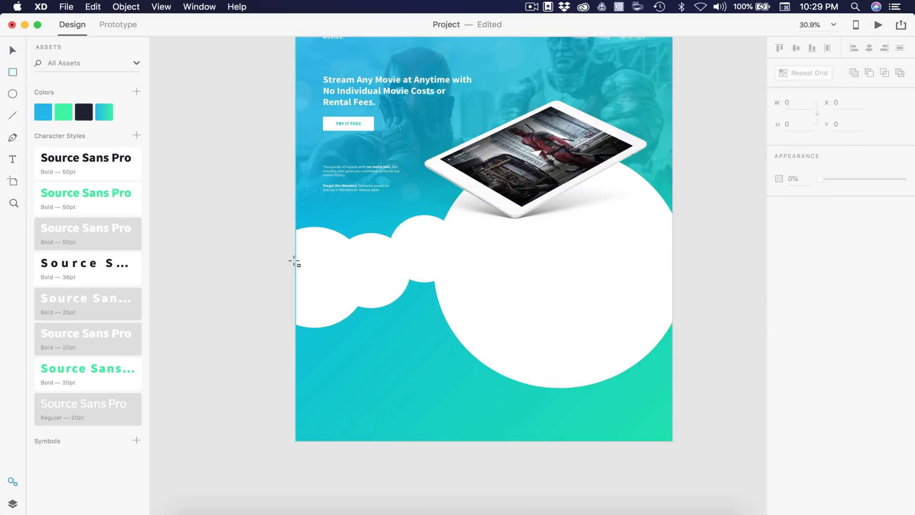
mouse_move(295, 260)
mouse_down()
mouse_move(476, 266)
mouse_move(605, 359)
mouse_move(667, 348)
mouse_move(672, 441)
mouse_up()
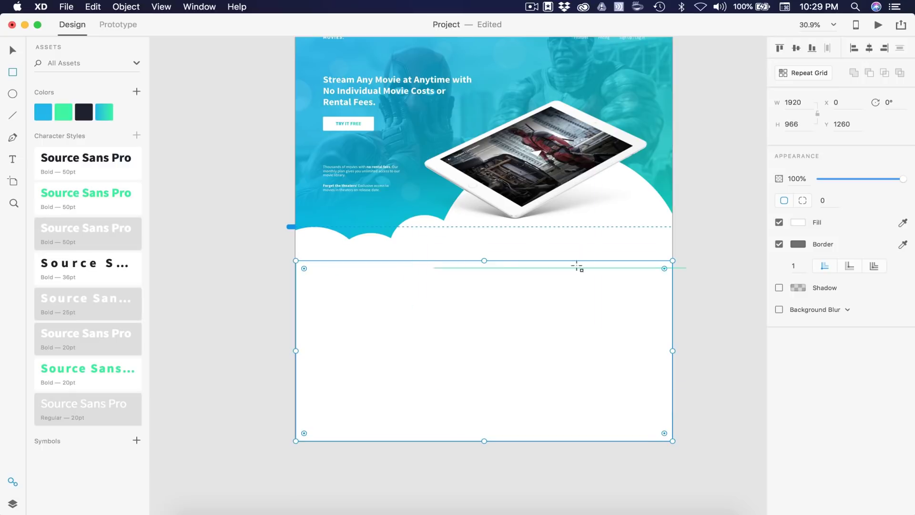
click(702, 320)
scroll(701, 319, down, 2)
scroll(702, 319, right, 2)
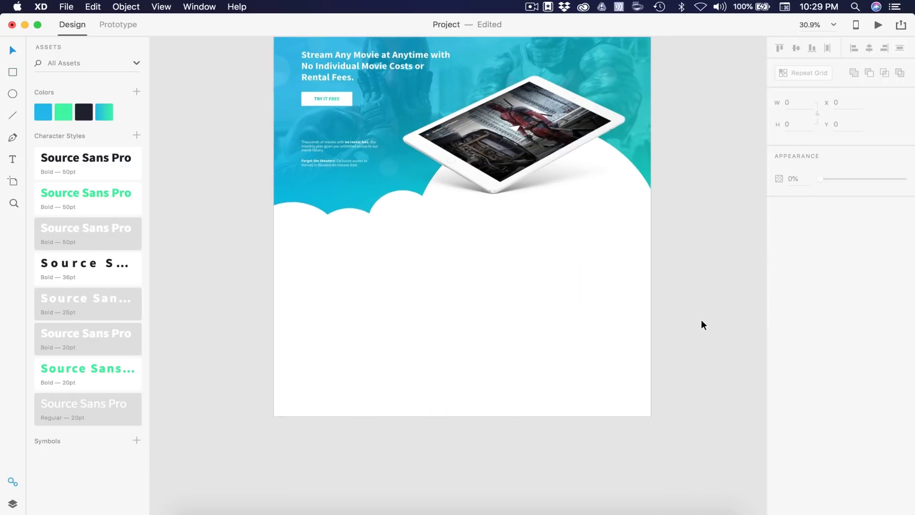
scroll(458, 327, up, 4)
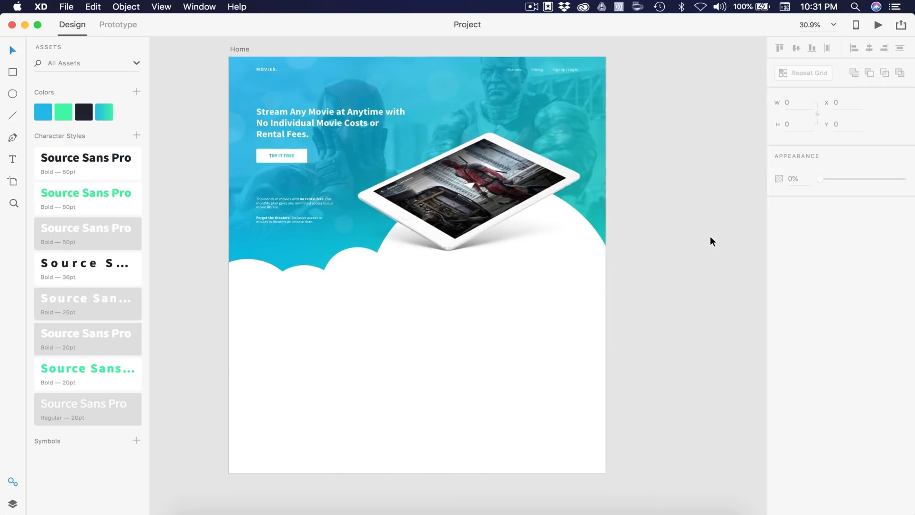
- Turn on the column layout grid for the Home artboard
click(238, 50)
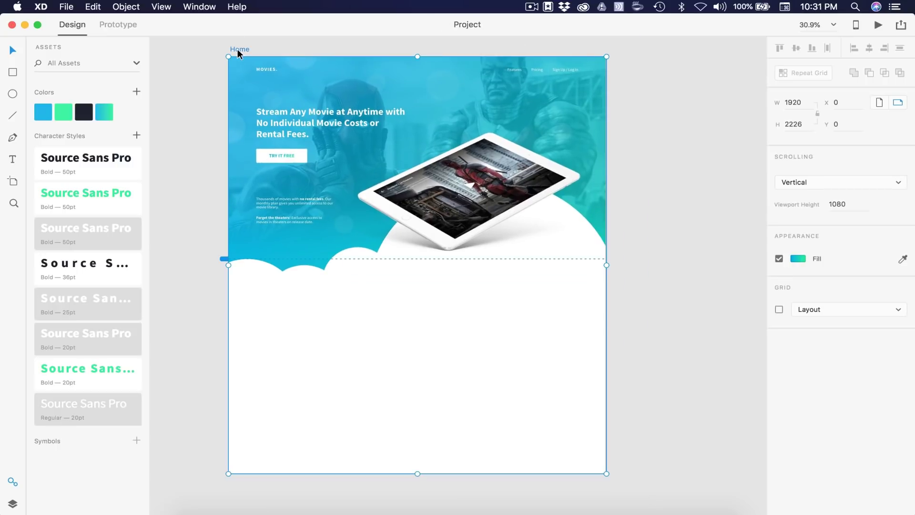
click(779, 310)
click(713, 307)
scroll(434, 314, down, 2)
scroll(432, 307, up, 3)
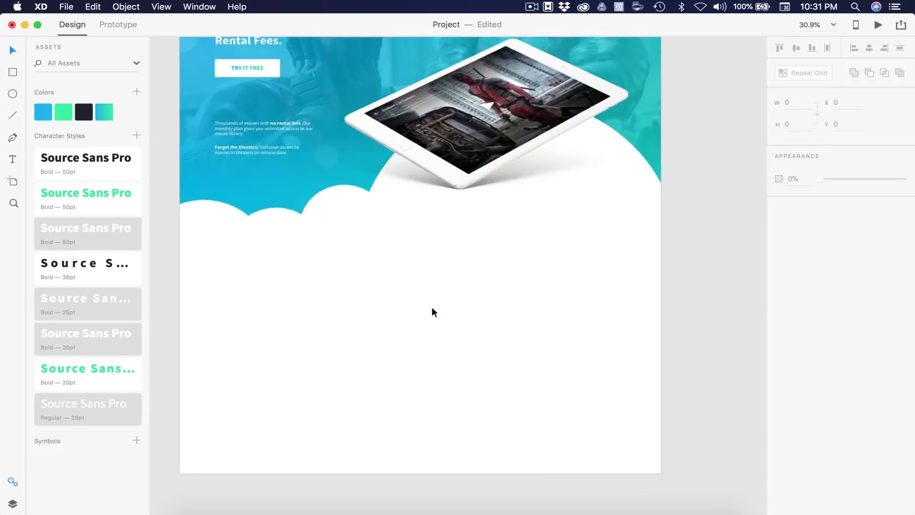
- Add the heading "NEW 4K MOIVES" in the white section and apply the dark, letter-spaced Bold 36pt character style
key(t)
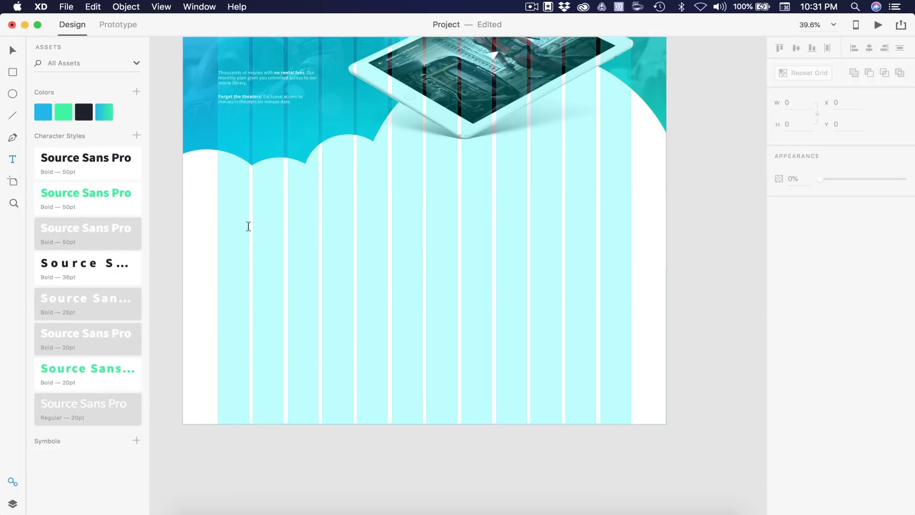
click(239, 226)
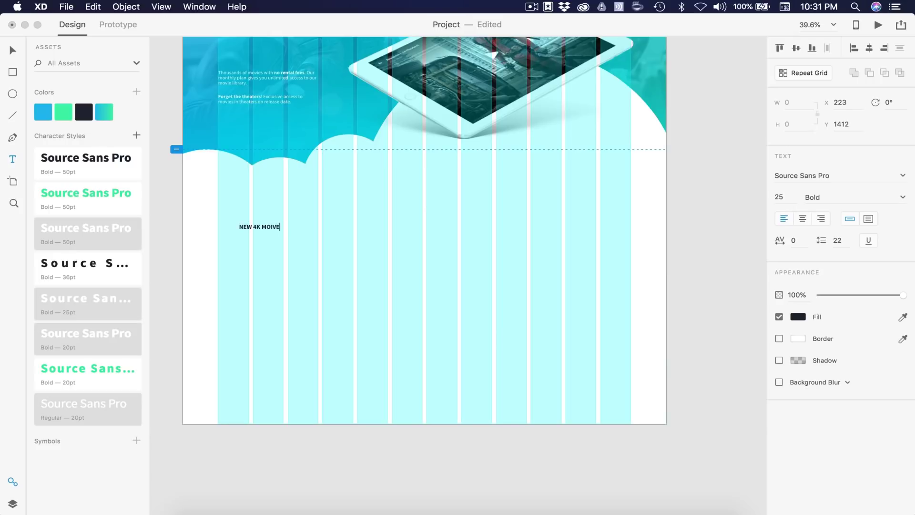
click(13, 50)
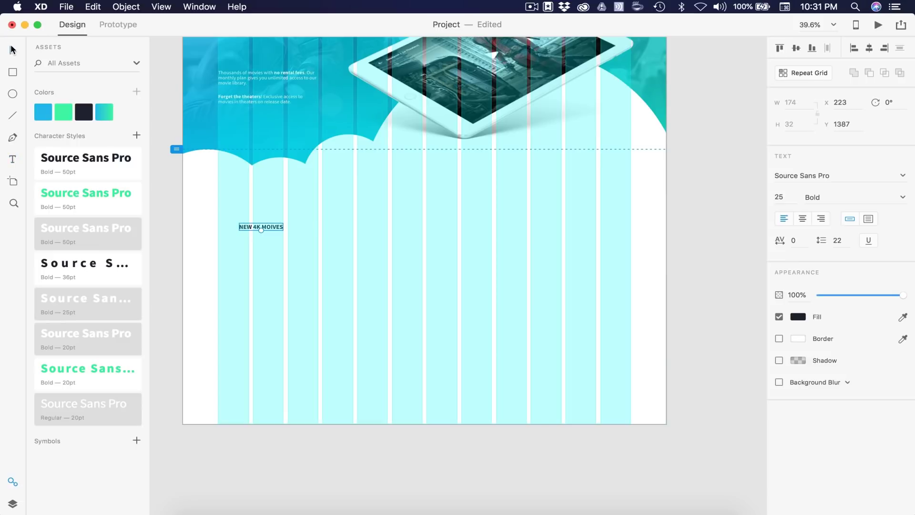
click(68, 270)
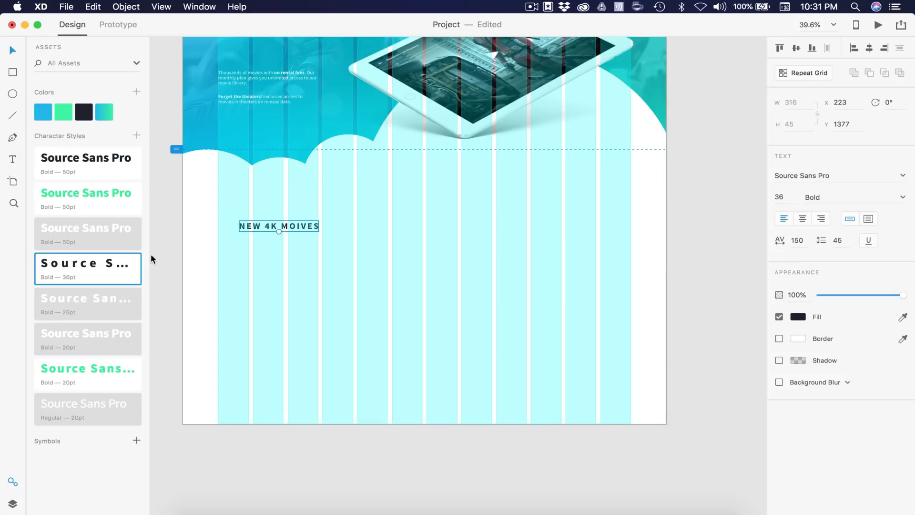
click(805, 239)
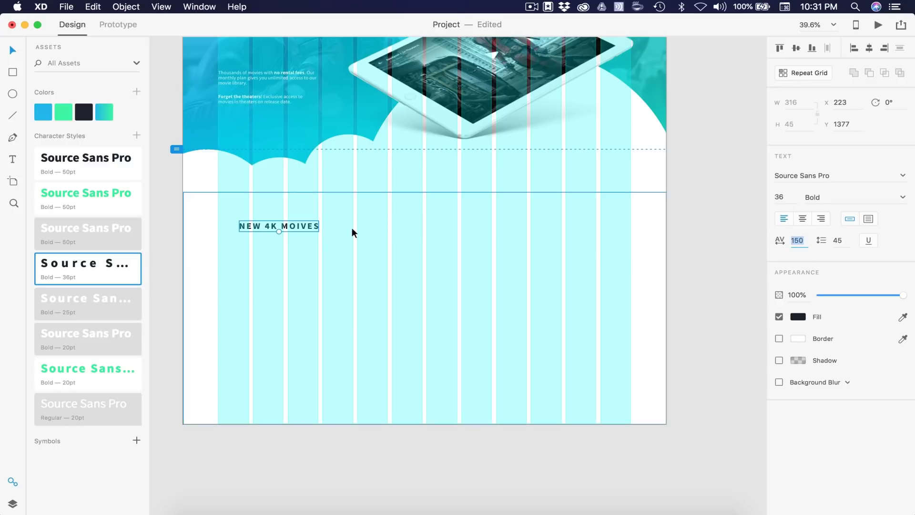
- Align the heading with the first grid column and the white section's upper edge, at X 140, Y 1260
drag(270, 227, 252, 227)
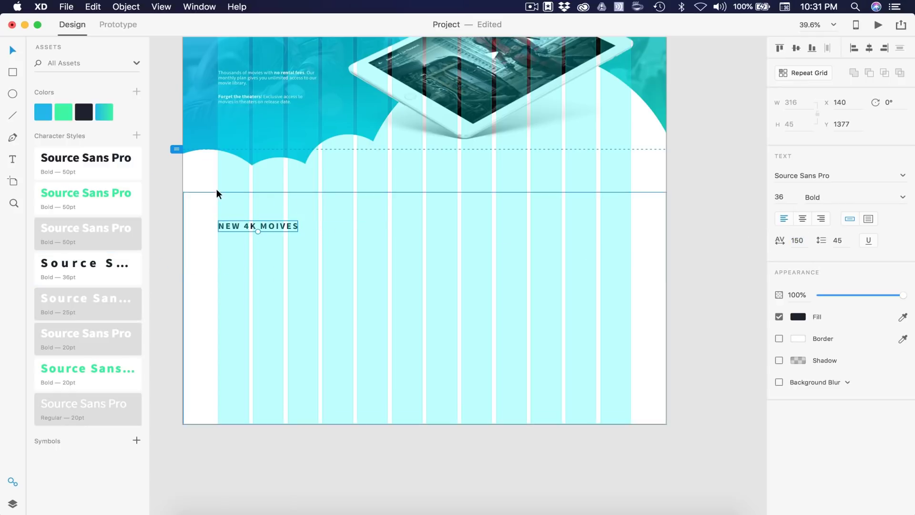
scroll(236, 225, up, 3)
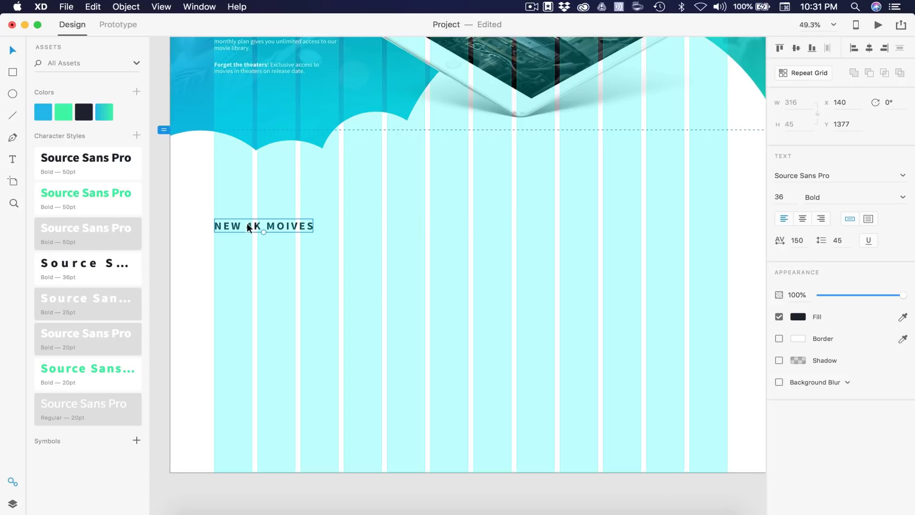
drag(247, 223, 247, 185)
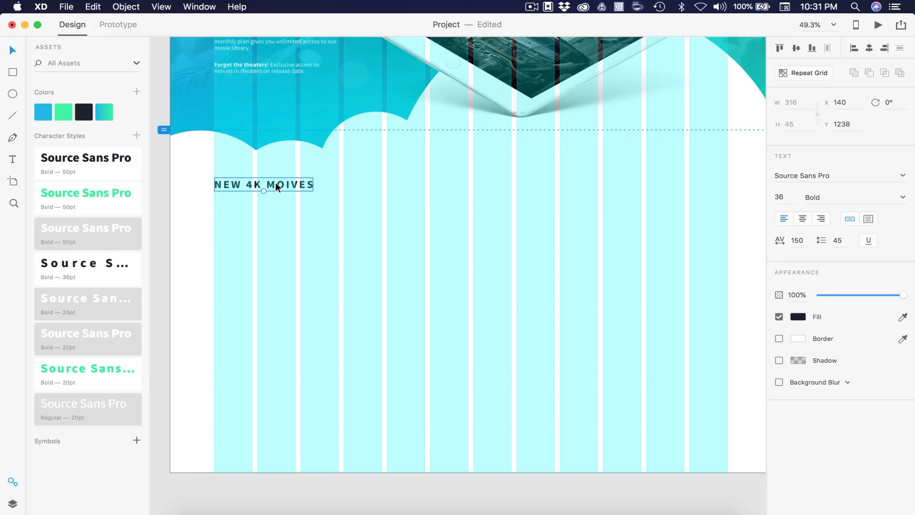
drag(276, 182, 275, 191)
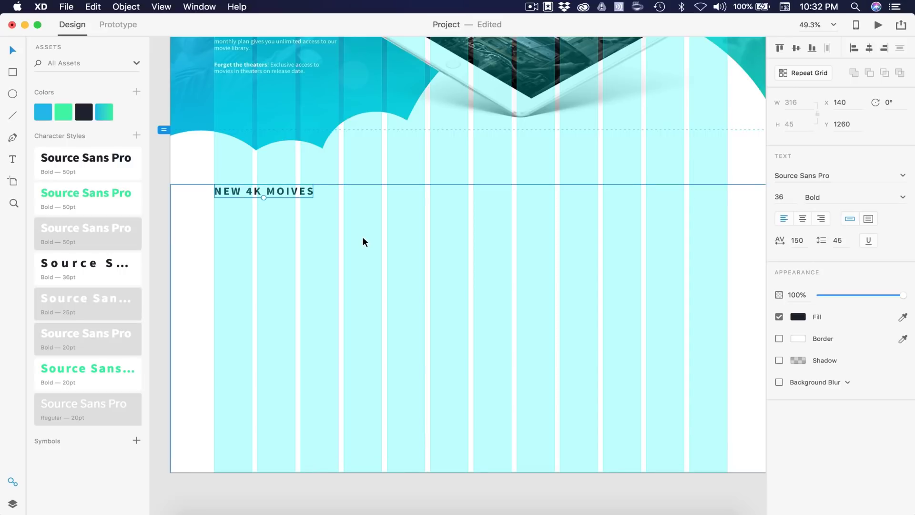
click(286, 193)
scroll(346, 191, down, 5)
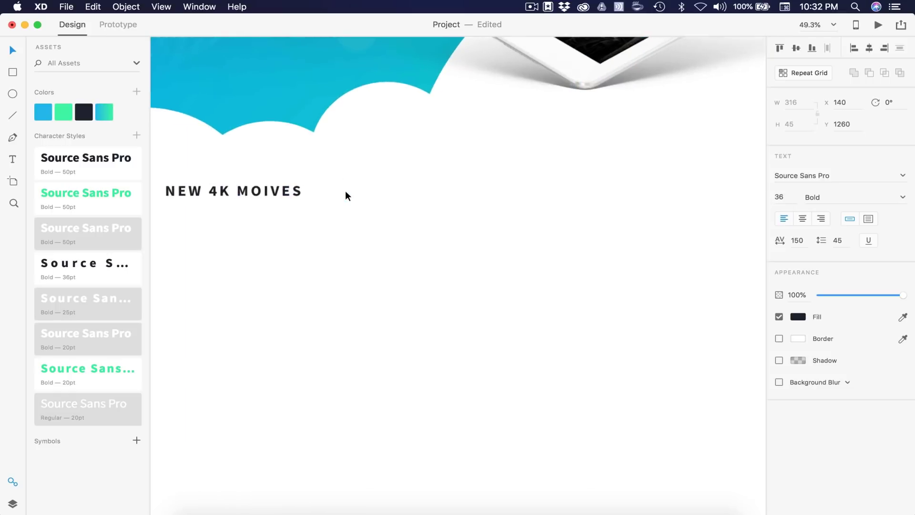
scroll(346, 197, up, 2)
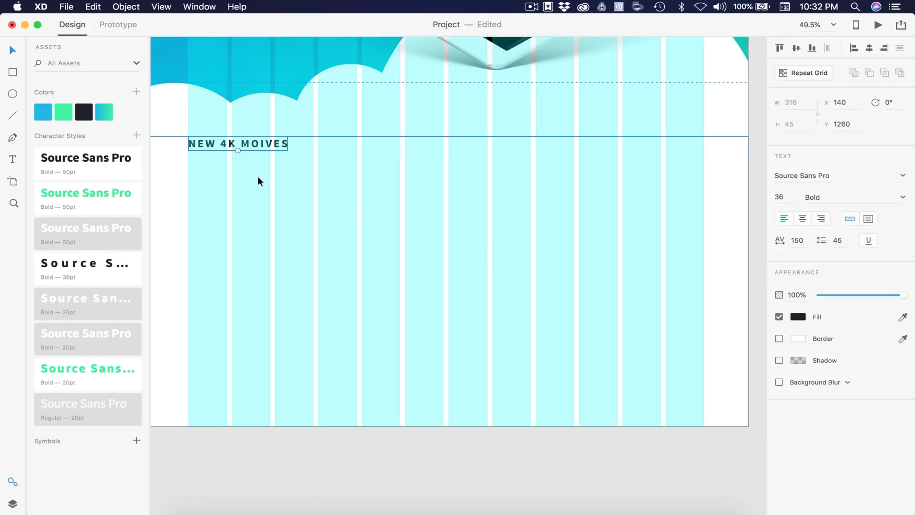
- Add a "VIEW ALL" text beside the NEW 4K MOIVES heading
scroll(298, 163, up, 5)
click(299, 143)
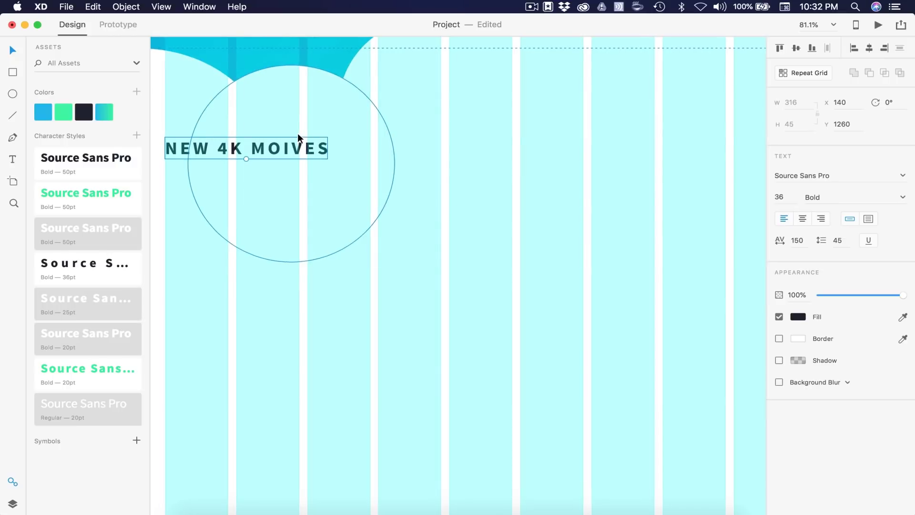
key(t)
click(370, 151)
text(VIEW)
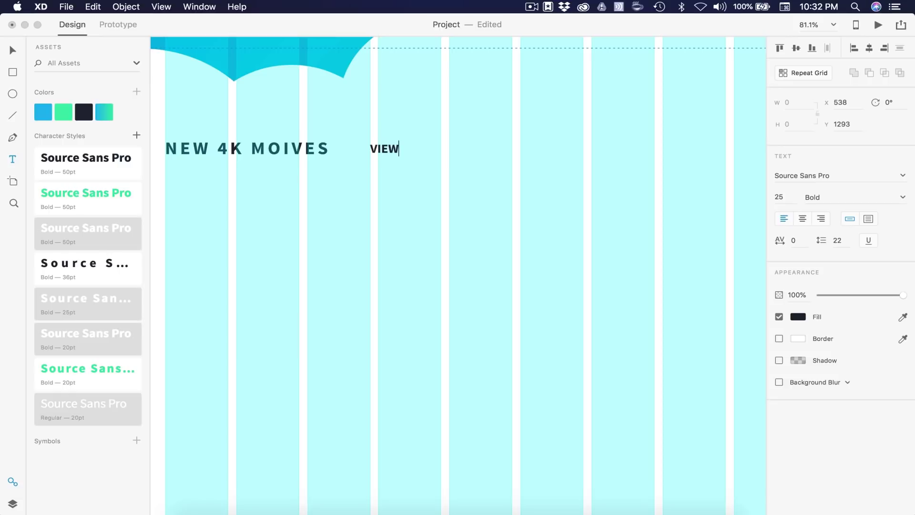
text( ALL)
click(13, 50)
- Change the link text beside the heading to "VIEW MORE" and apply the green Bold 20pt character style
double_click(411, 144)
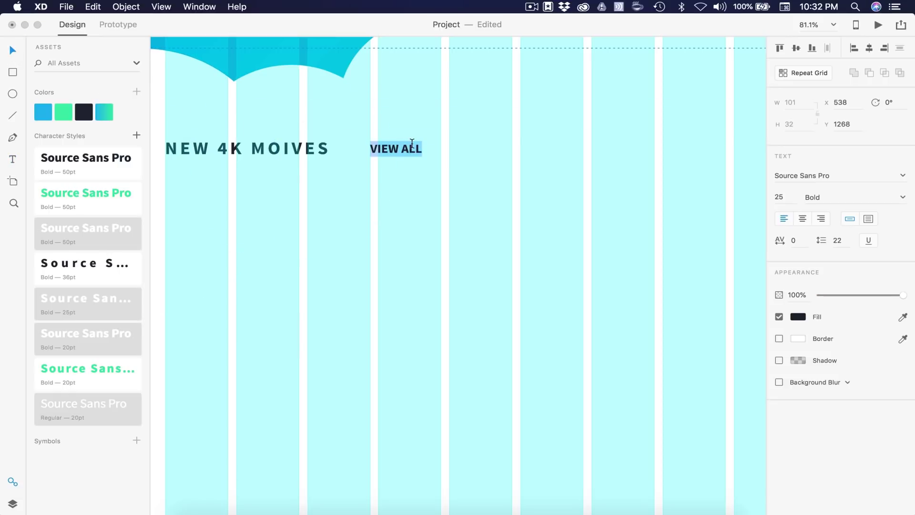
key(Right)
key(BackSpace)
key(BackSpace)
key(BackSpace)
text(MORE)
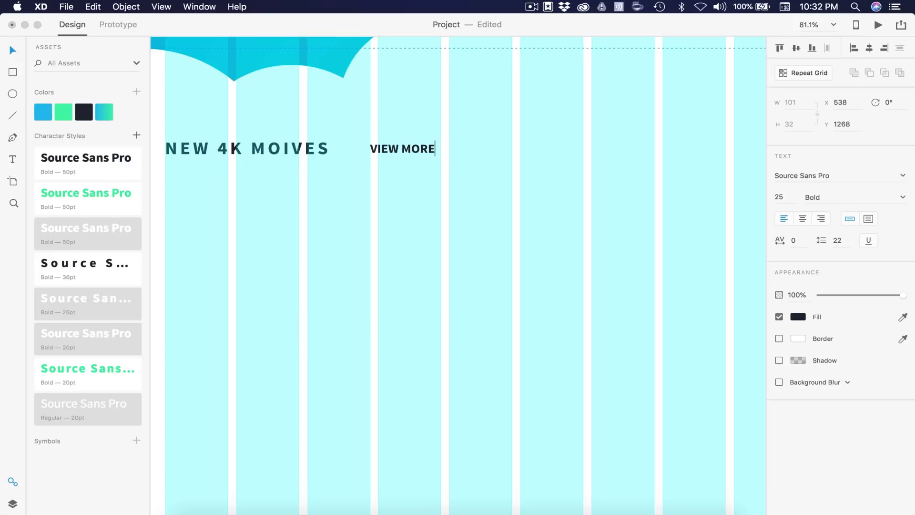
click(12, 51)
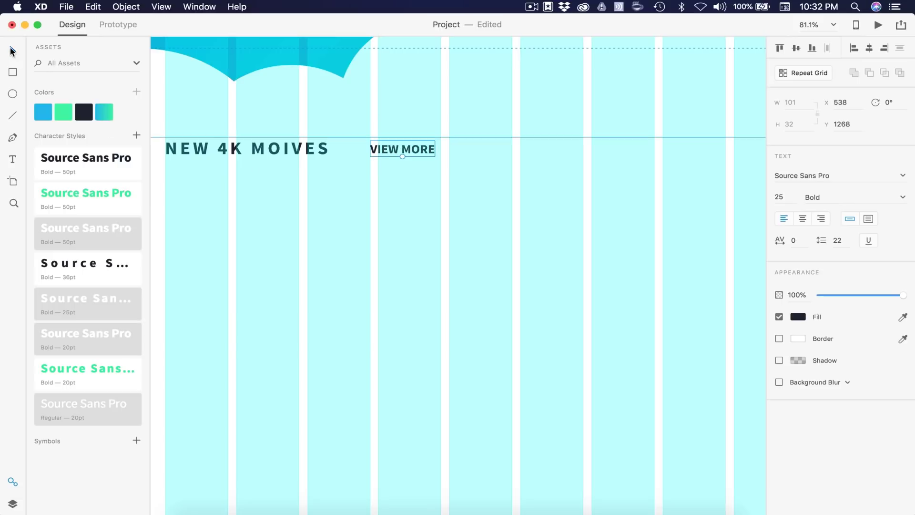
click(55, 378)
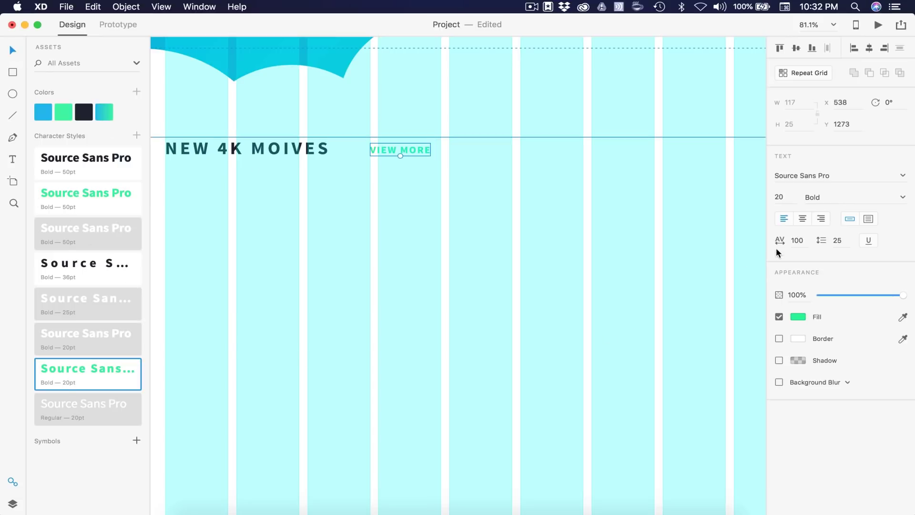
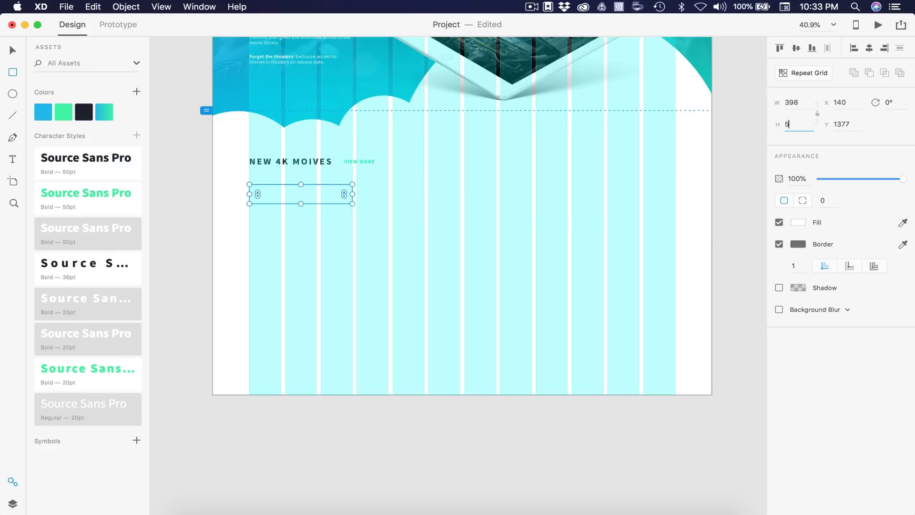
- Set the rectangle under the heading to 575 high, remove its border and fill it with a muted red
key(Return)
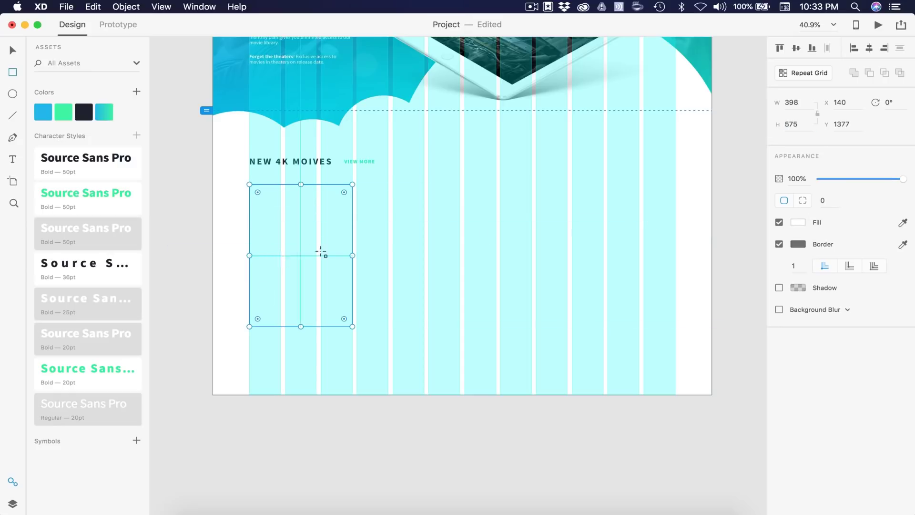
click(779, 244)
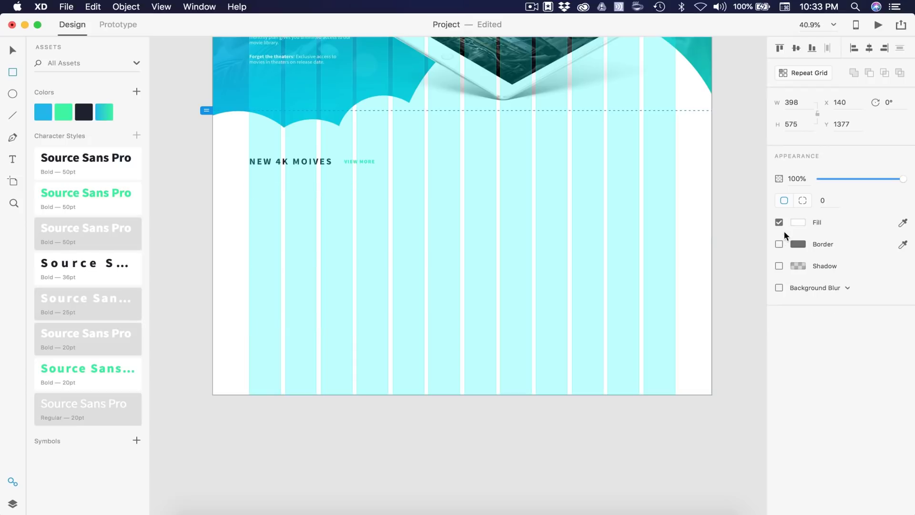
click(798, 222)
drag(724, 204, 698, 179)
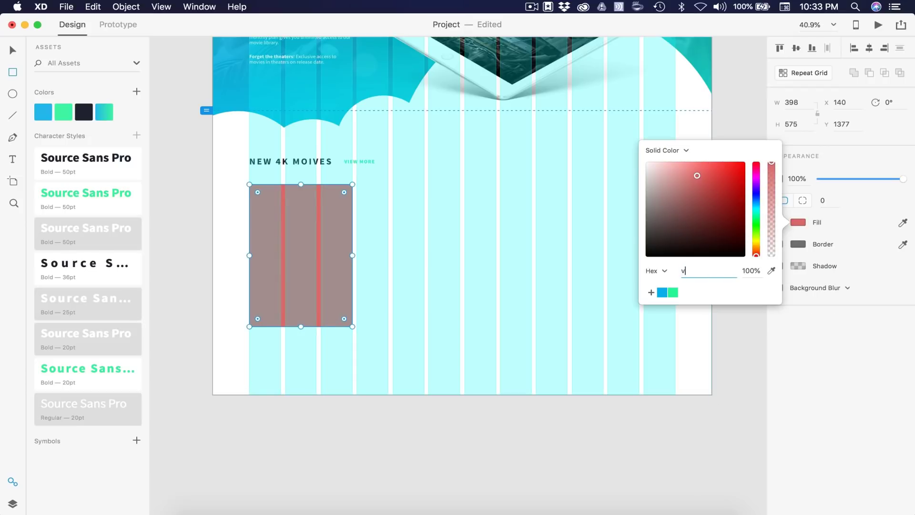
click(754, 292)
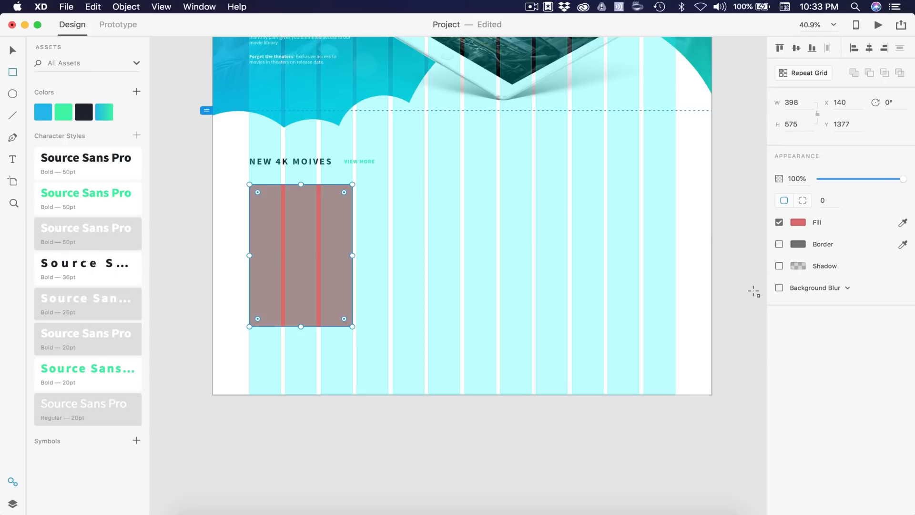
- Give the red card a drop shadow and a corner radius of 4
click(779, 266)
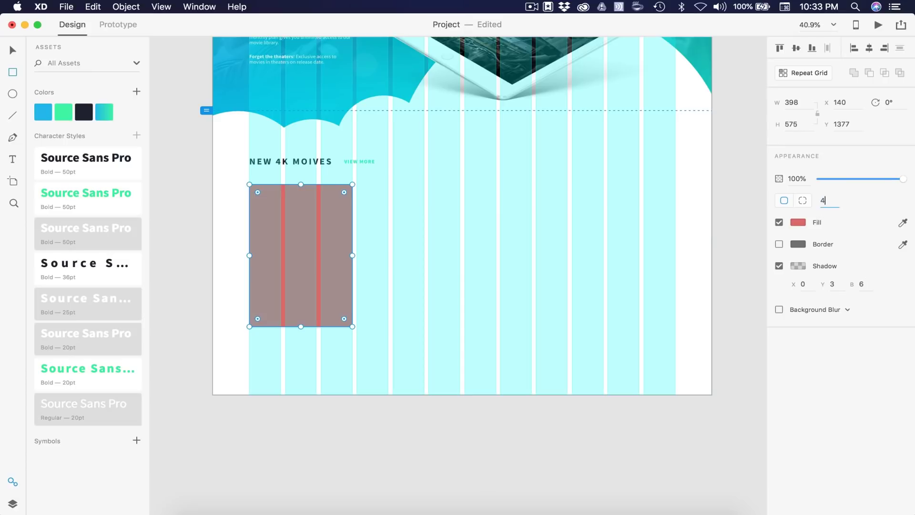
key(Escape)
key(v)
click(253, 286)
- Extend the Home artboard's lower edge well below the white section to make room for more content
key(super+0)
click(362, 140)
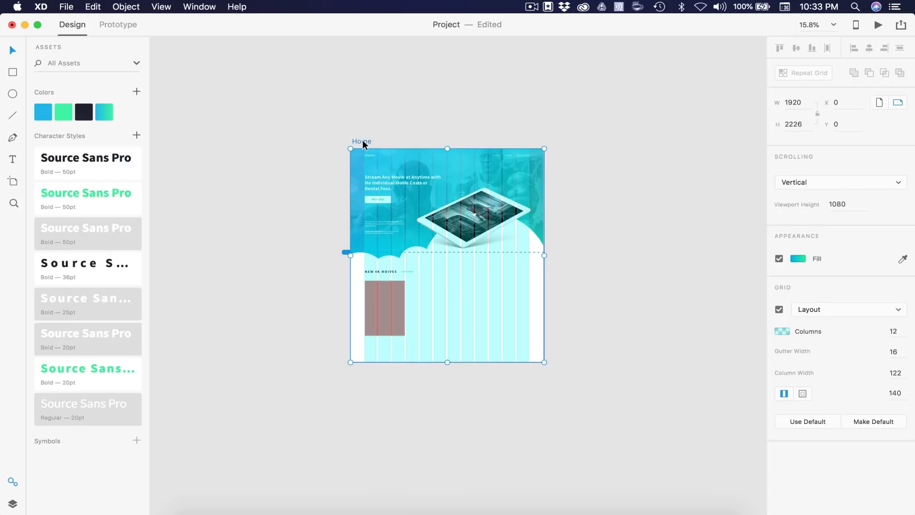
scroll(618, 214, down, 3)
drag(439, 215, 439, 324)
click(602, 262)
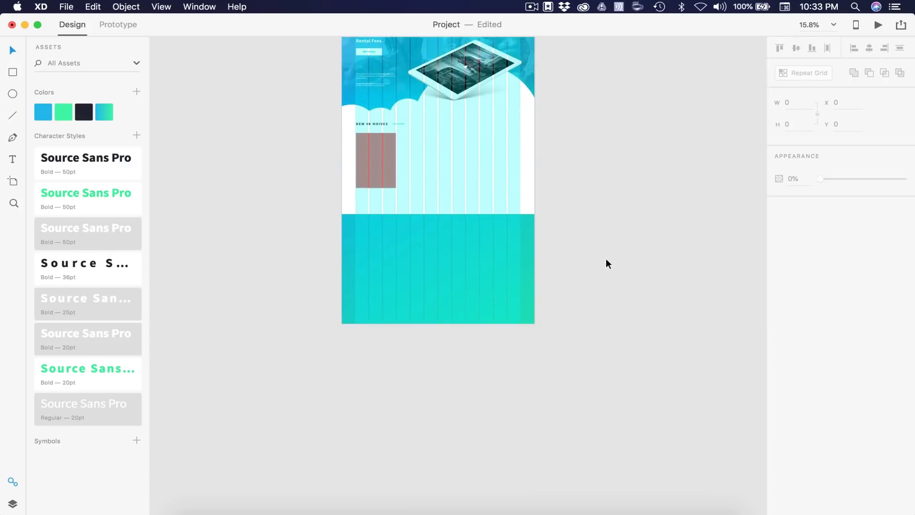
- Stretch the white background rectangle down to the extended artboard's lower edge
scroll(605, 258, up, 2)
click(472, 175)
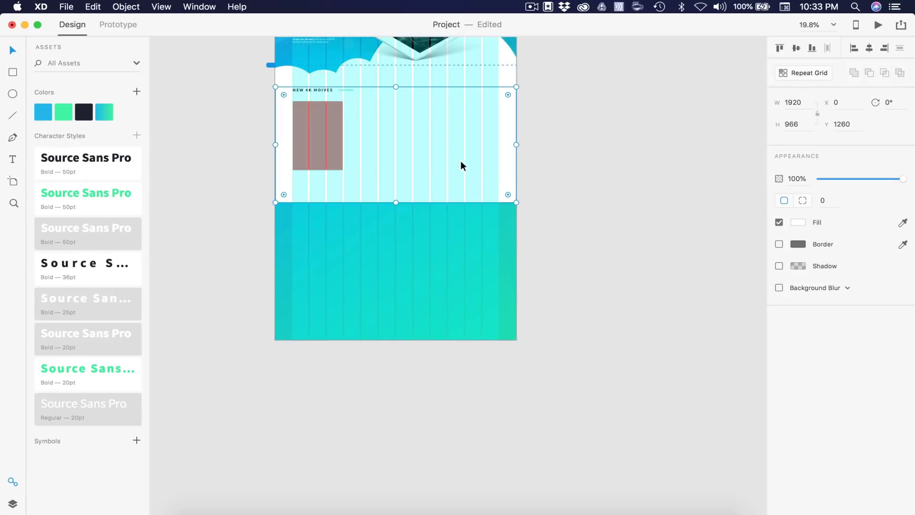
drag(397, 204, 396, 340)
click(396, 357)
scroll(341, 119, up, 4)
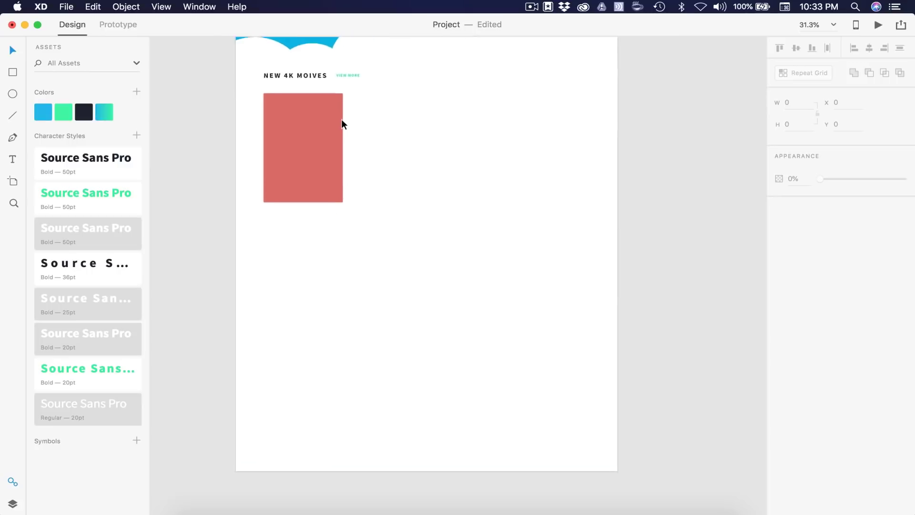
- Convert the red card into a repeat grid and widen it to about 641 so a second card starts
scroll(334, 168, up, 3)
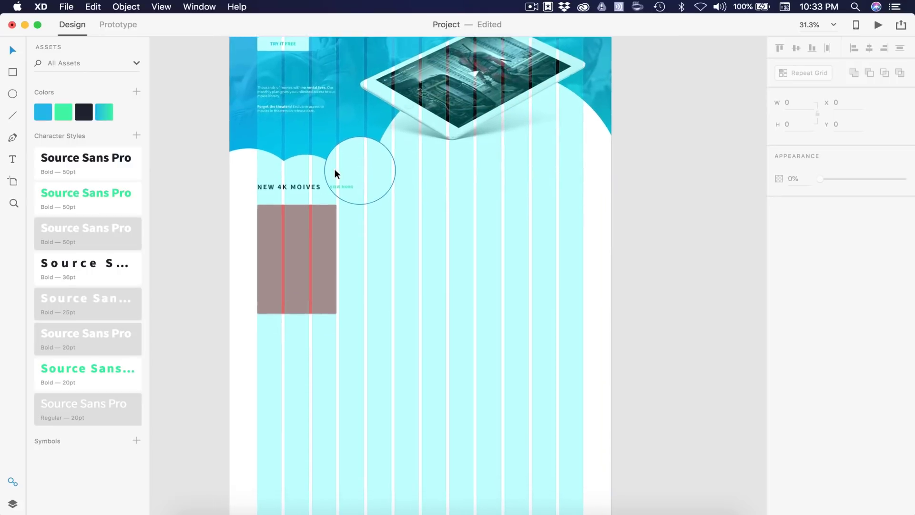
scroll(356, 290, up, 3)
click(285, 232)
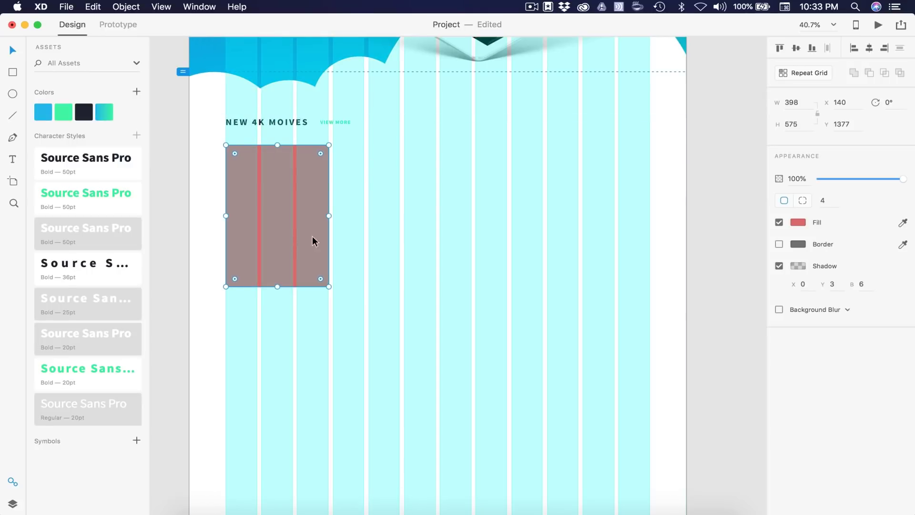
click(810, 73)
drag(328, 216, 391, 216)
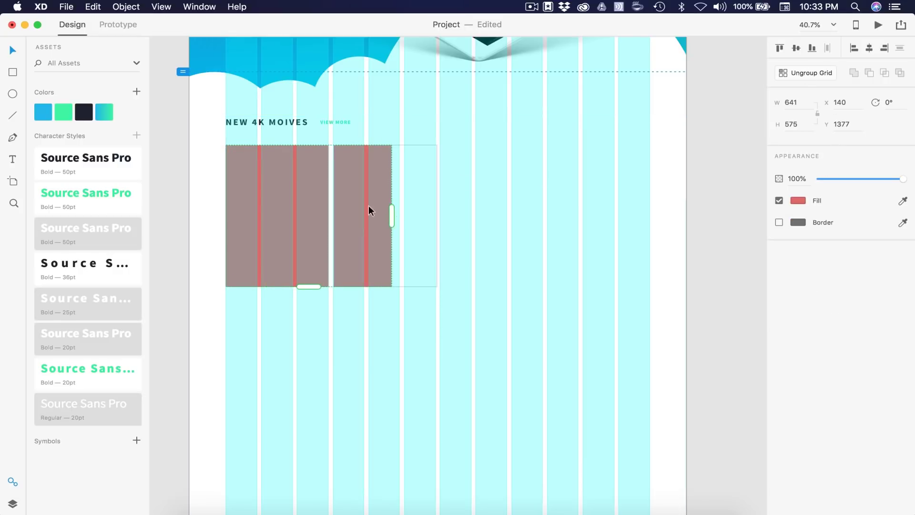
- Tighten the gap between the repeated cards to 16 so it matches the layout grid's gutter
scroll(312, 139, up, 5)
key(super+shift+apostrophe)
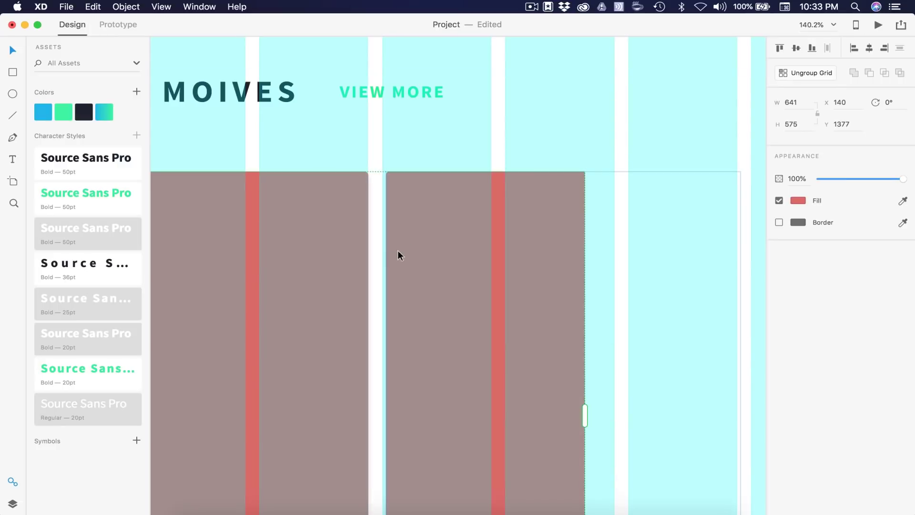
drag(379, 255, 375, 255)
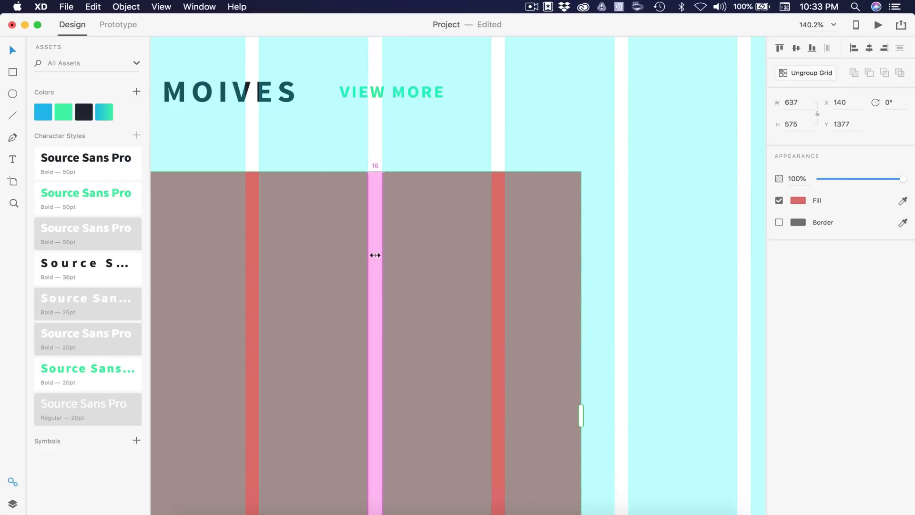
scroll(375, 255, down, 5)
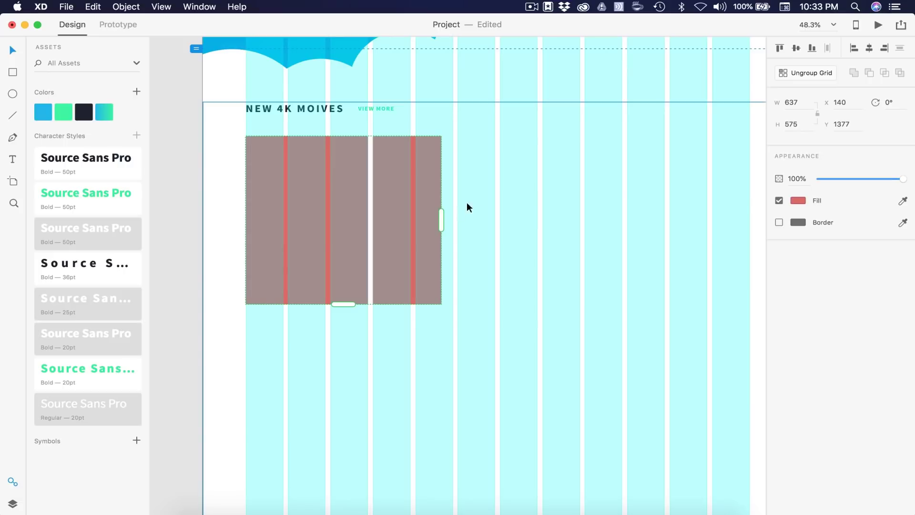
- Widen the repeat grid to 1640 so four red cards span the layout columns
drag(442, 221, 681, 217)
scroll(541, 237, right, 5)
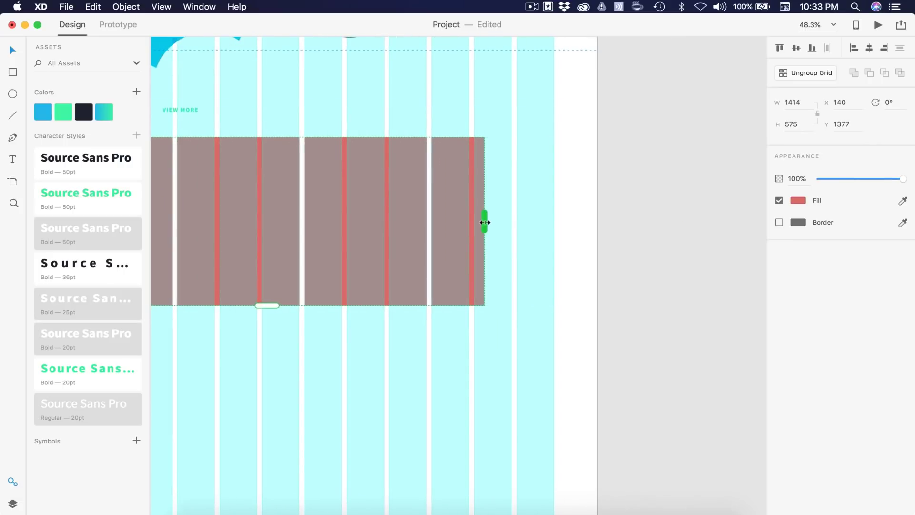
drag(485, 223, 554, 219)
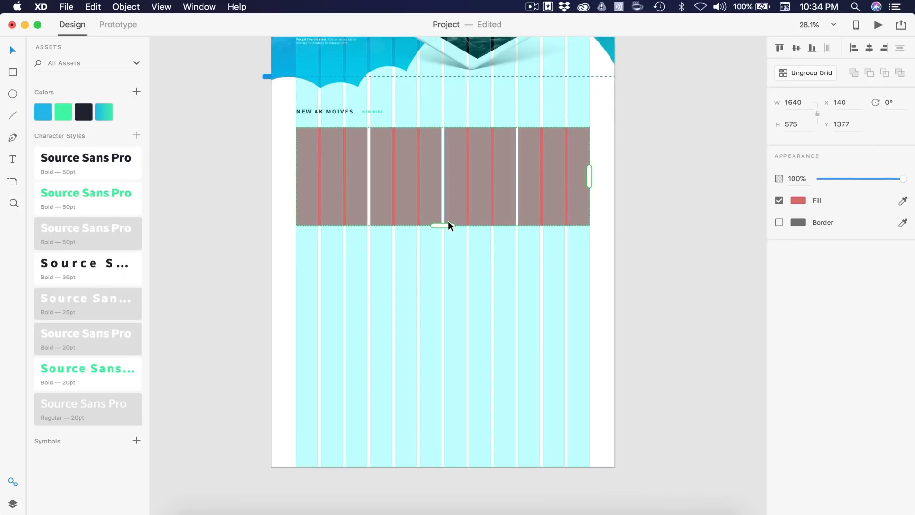
- Extend the repeat grid downward to add a second row of cards, and adjust the row gap for a grid height of 1194
drag(448, 225, 455, 329)
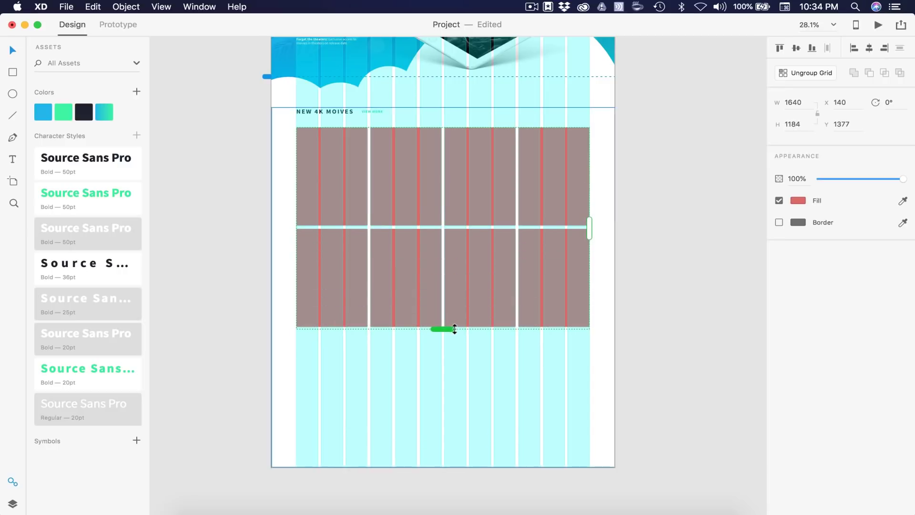
scroll(363, 233, up, 5)
scroll(327, 216, down, 3)
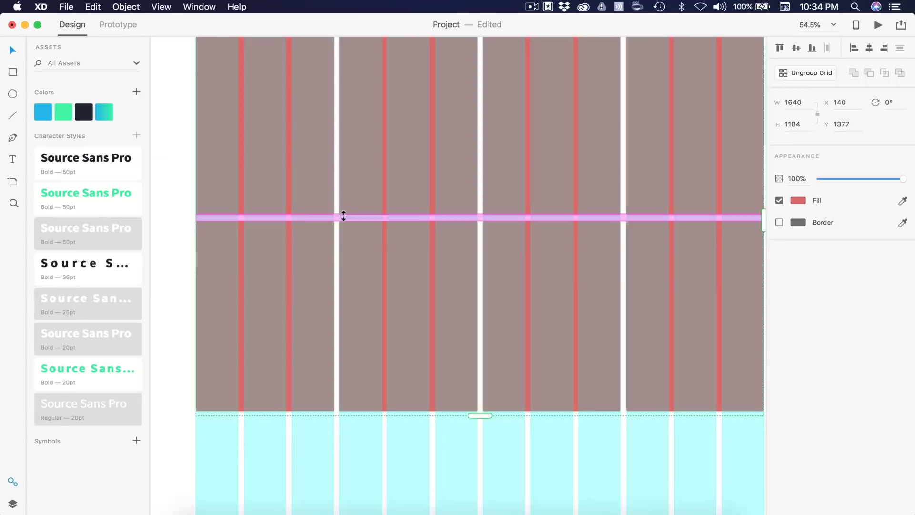
drag(376, 214, 372, 214)
scroll(375, 214, left, 5)
scroll(285, 157, down, 5)
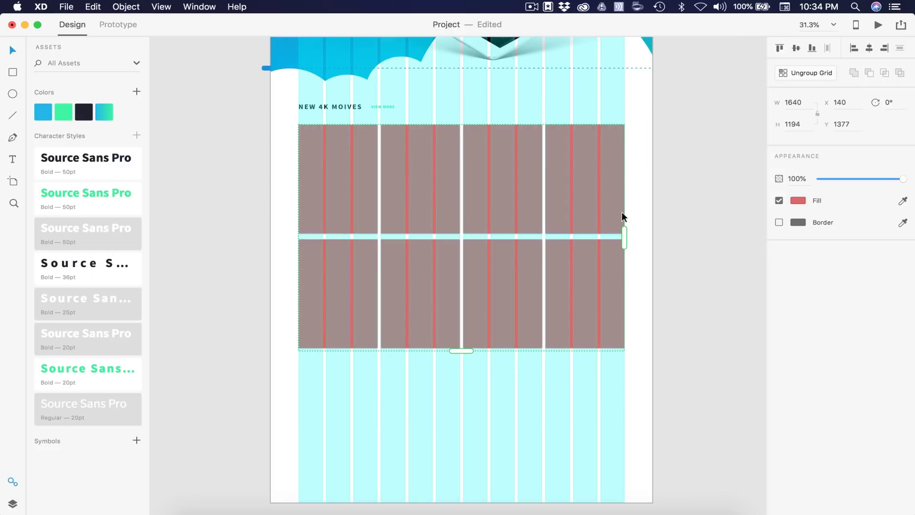
- Fill the repeat grid's cards with the eight movie poster images from the file folder
click(191, 508)
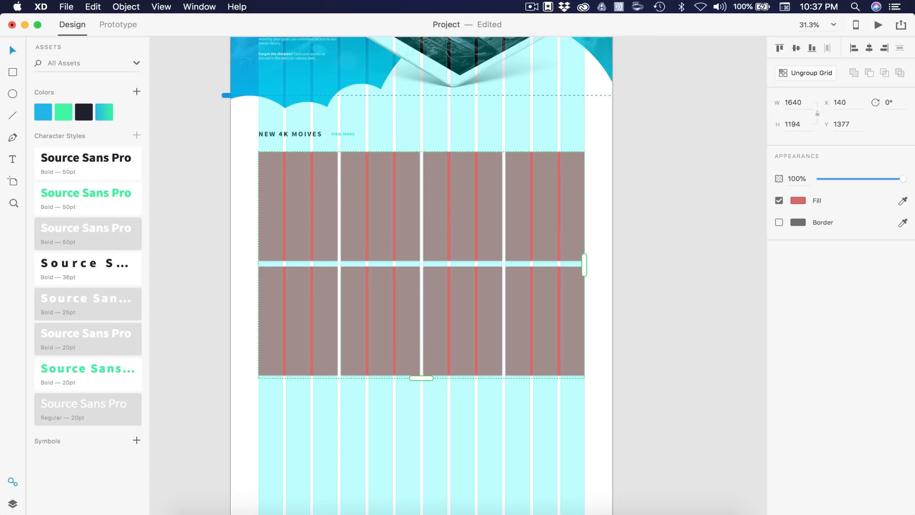
drag(825, 285, 293, 192)
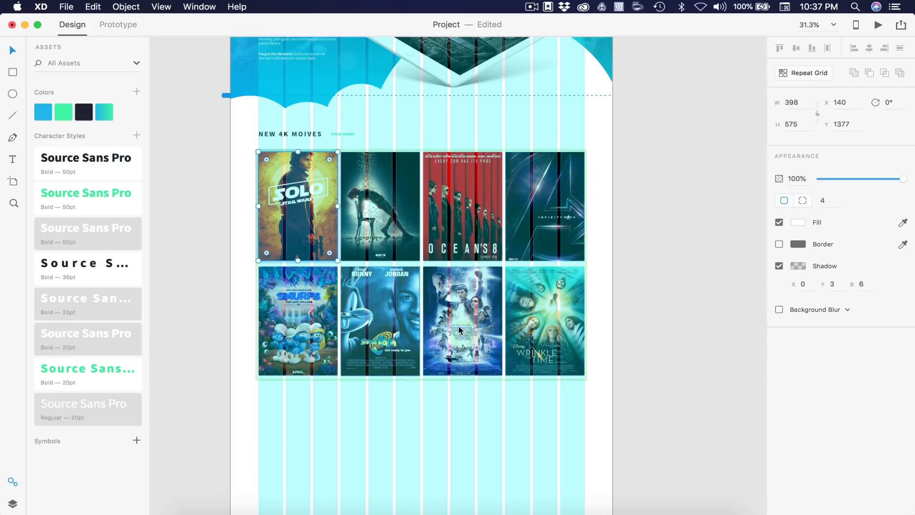
- Hide the layout grid on the Home artboard
scroll(653, 306, up, 5)
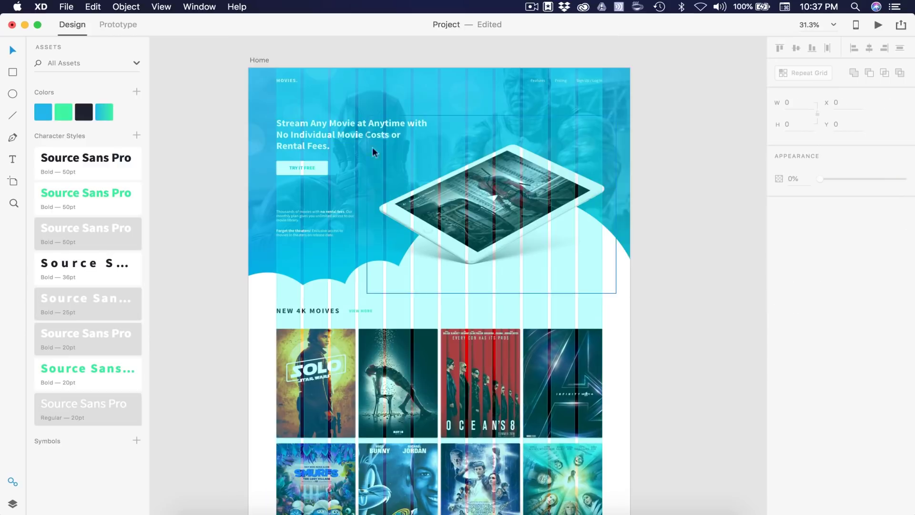
click(261, 59)
click(780, 310)
scroll(687, 222, down, 4)
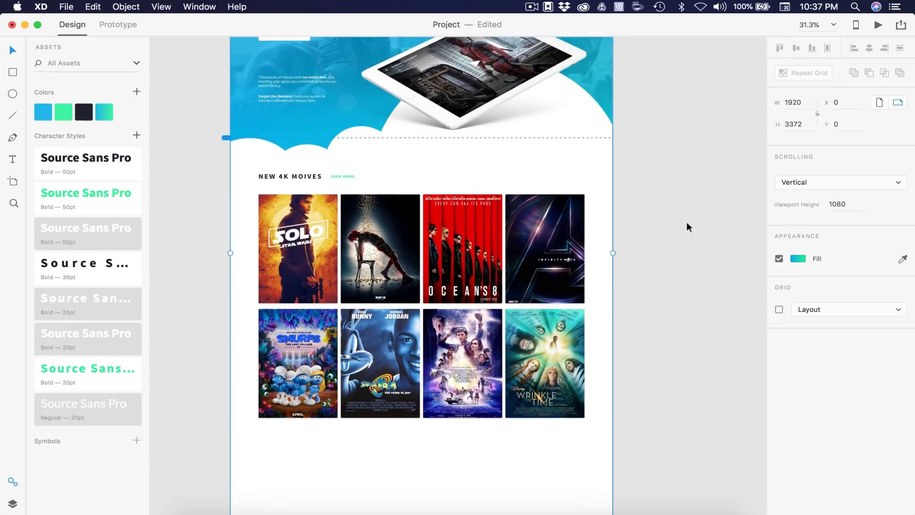
click(686, 221)
- Add the text "Watch Your Favorite Movies and Explore Similar Titles. Get Started Today for $5.99 /month." in the white space below the posters
scroll(686, 221, up, 4)
scroll(687, 222, down, 10)
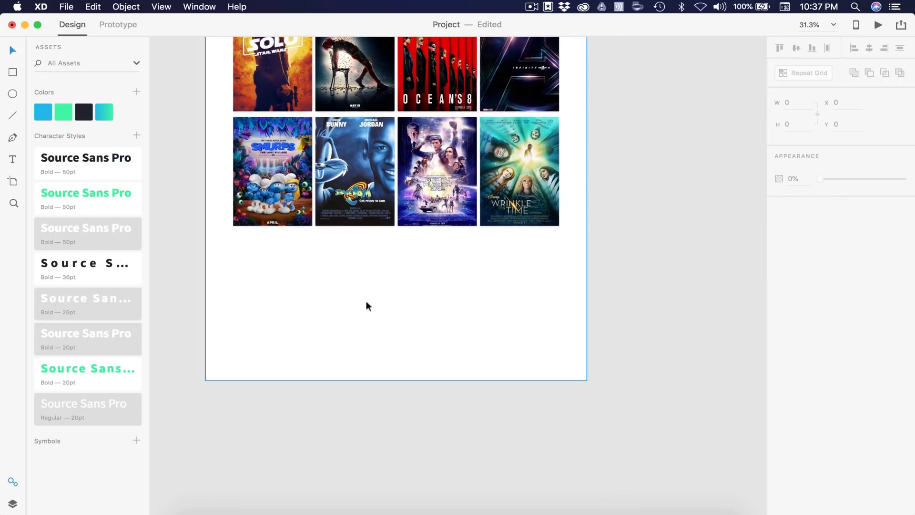
click(376, 299)
key(t)
click(383, 292)
text(Watch Your Favorite Movies and Explore Similar Titles. Get Started Today for $5.99 /month.)
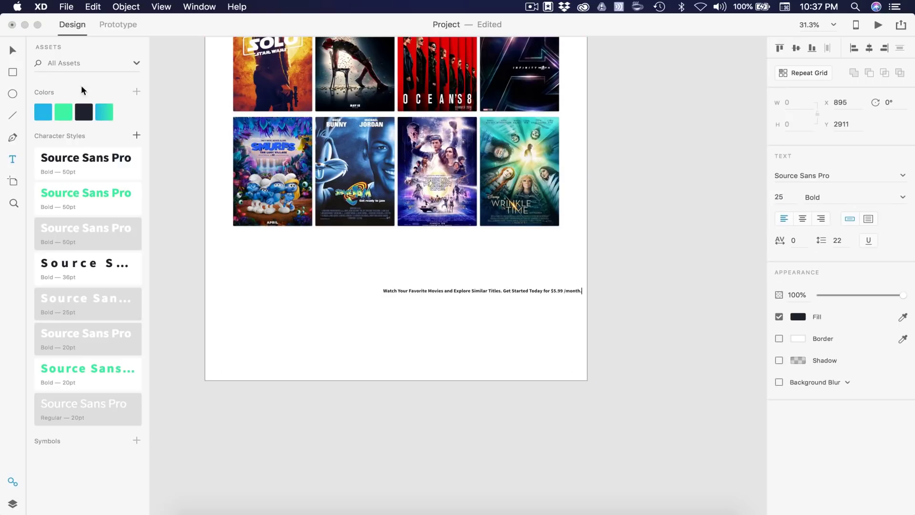
click(12, 49)
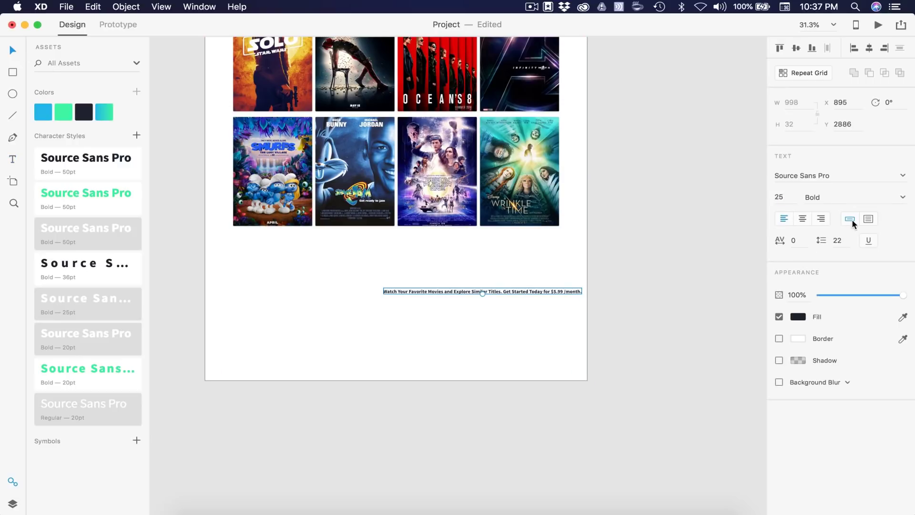
- Convert the new text to area text, narrow its box to about 754 and place it near the artboard's middle
click(869, 218)
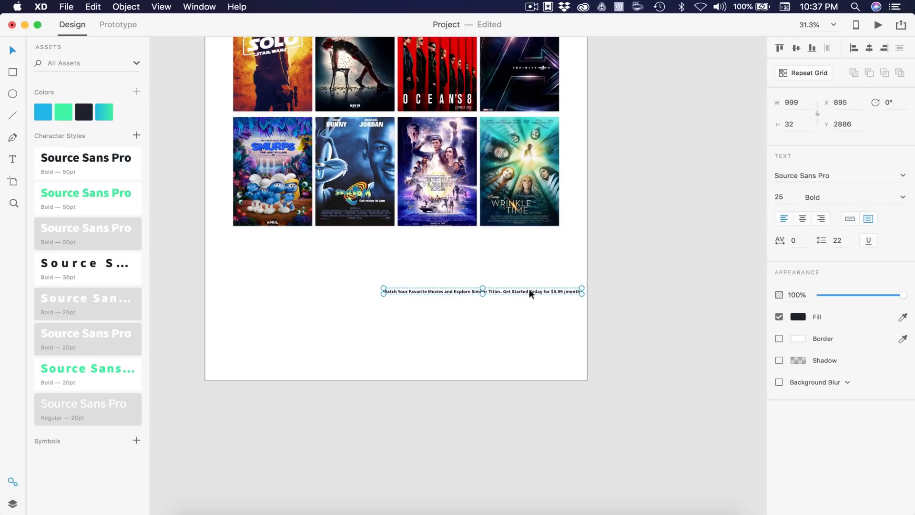
drag(528, 292, 424, 289)
scroll(510, 291, up, 3)
scroll(380, 361, down, 3)
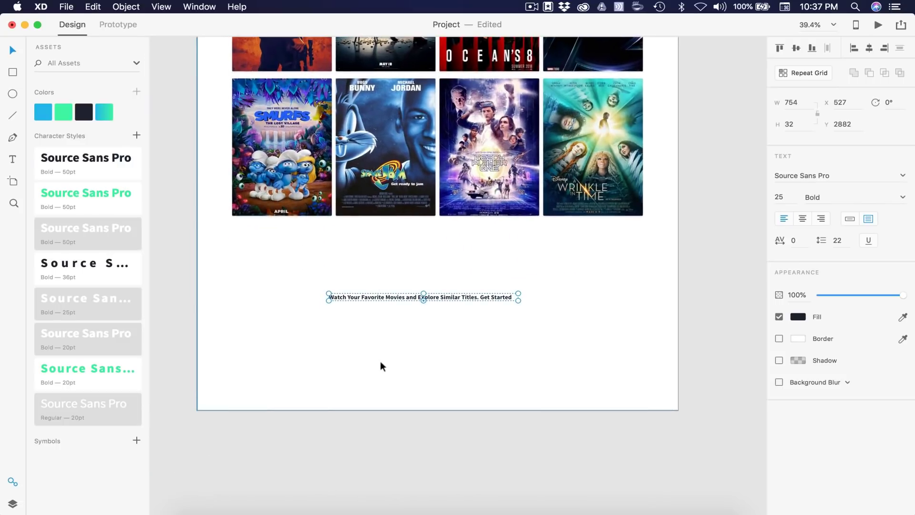
- Center-align the text and center its box horizontally on the artboard
click(803, 218)
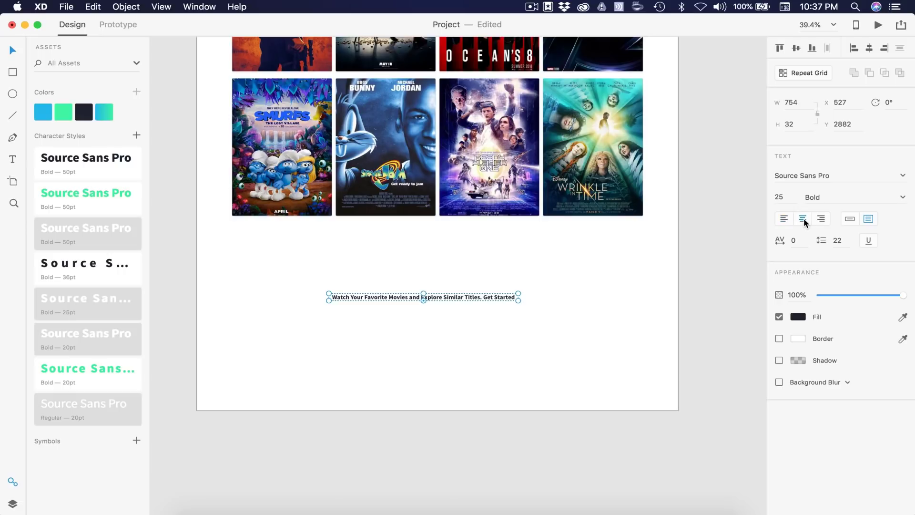
click(869, 48)
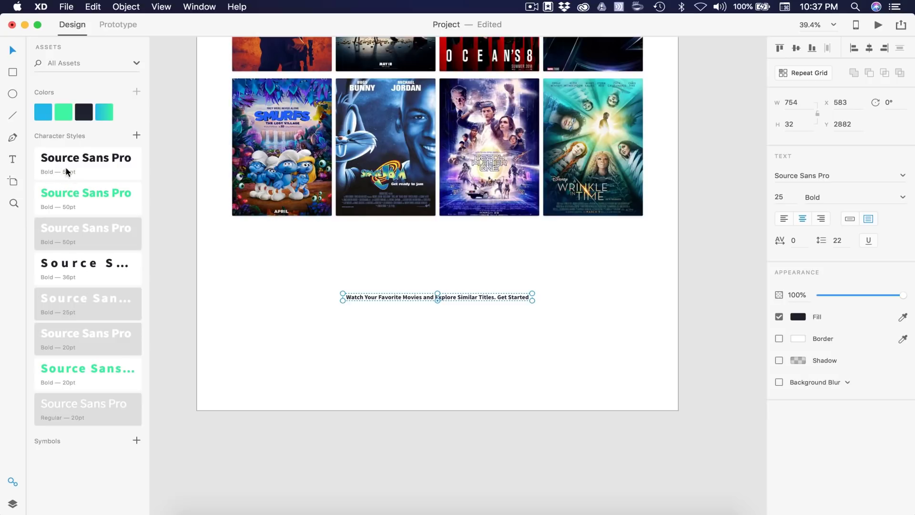
- Apply the dark Source Sans Pro Bold 50pt character style and enlarge the text box to about 890 by 192
click(97, 162)
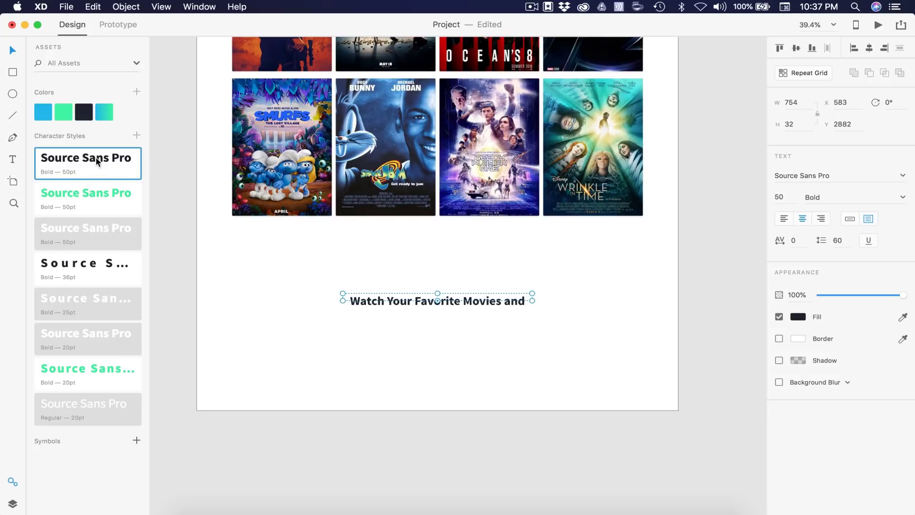
drag(438, 306, 437, 339)
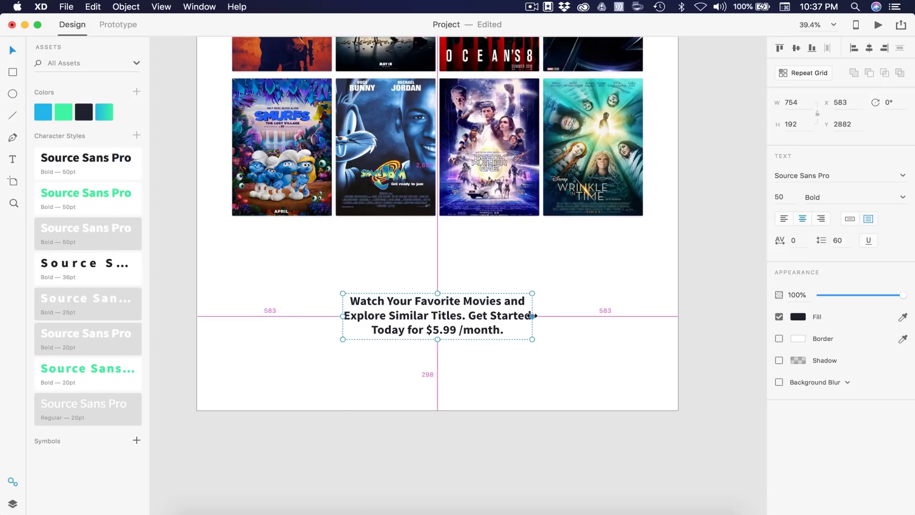
drag(533, 316, 548, 316)
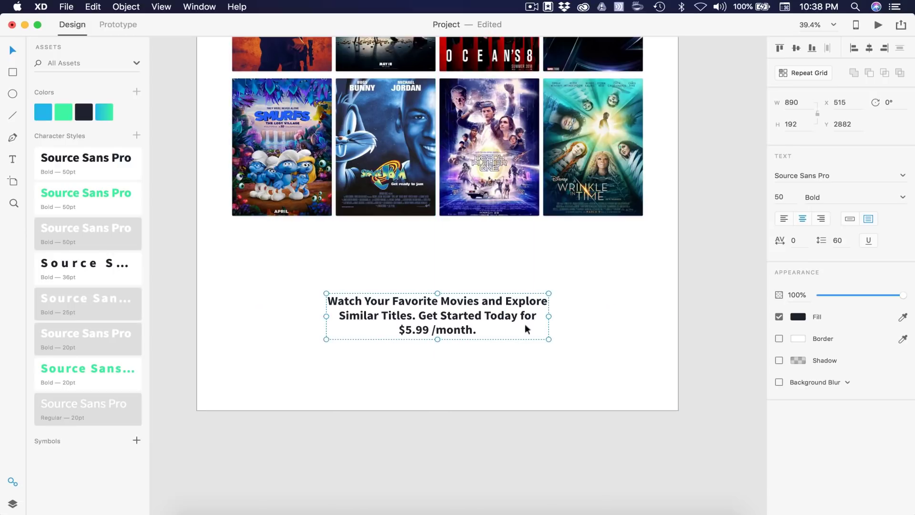
- Color the price "$5.99" in the text with the saved green #2AF598
double_click(445, 330)
click(429, 329)
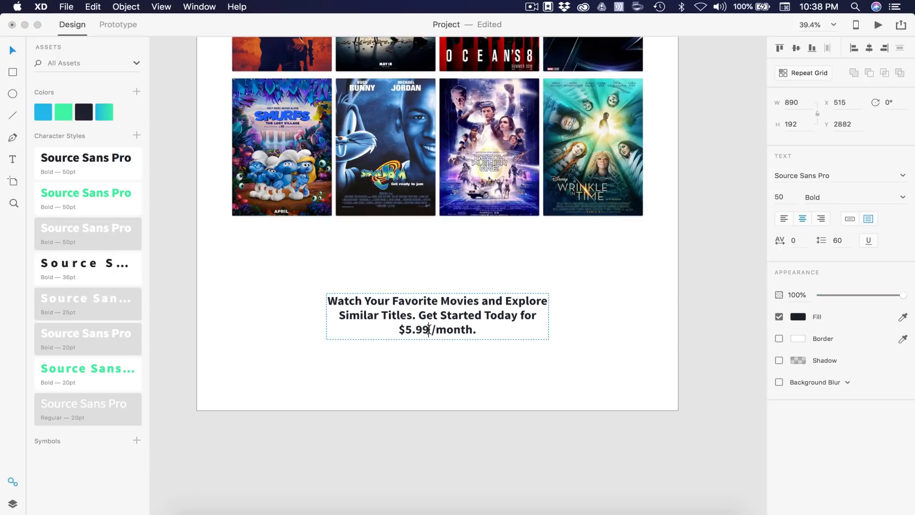
drag(429, 329, 399, 330)
click(59, 109)
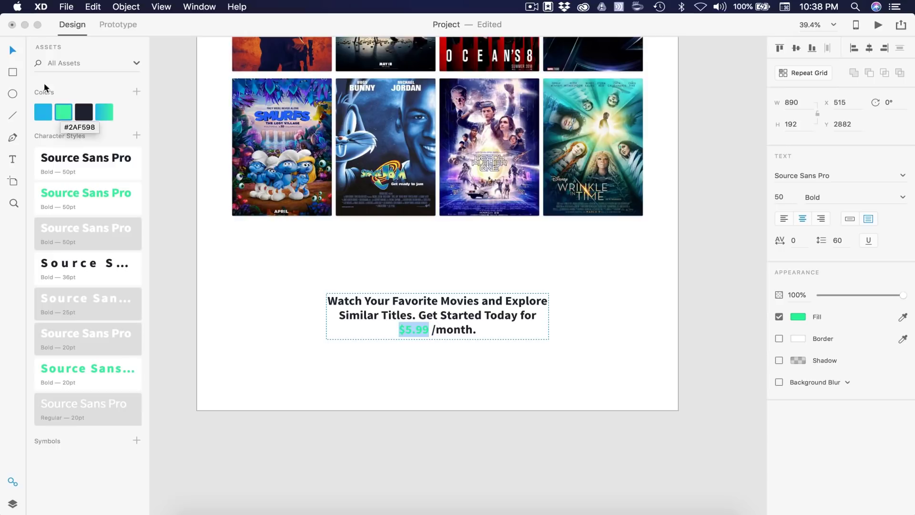
key(Escape)
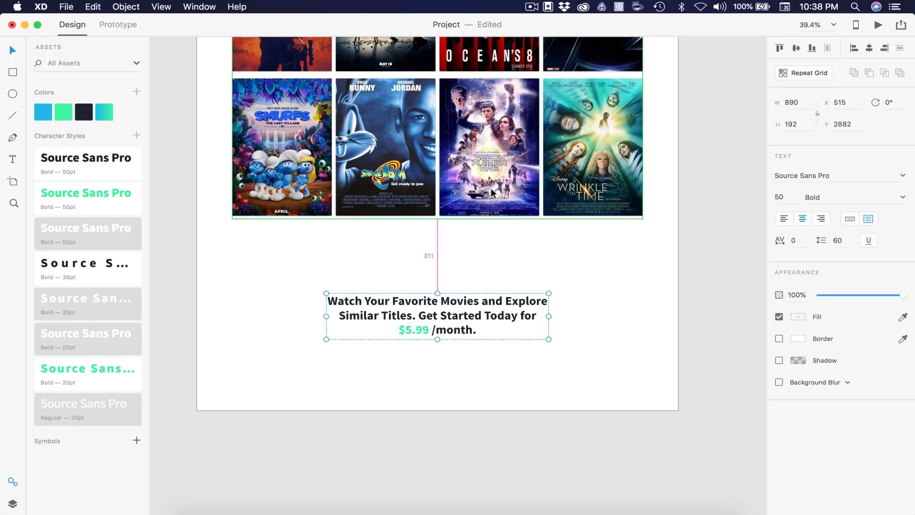
- Nudge the pricing text block up to Y 2801, closer to the poster grid
key(Up)
key(Up)
key(Up)
key(Up)
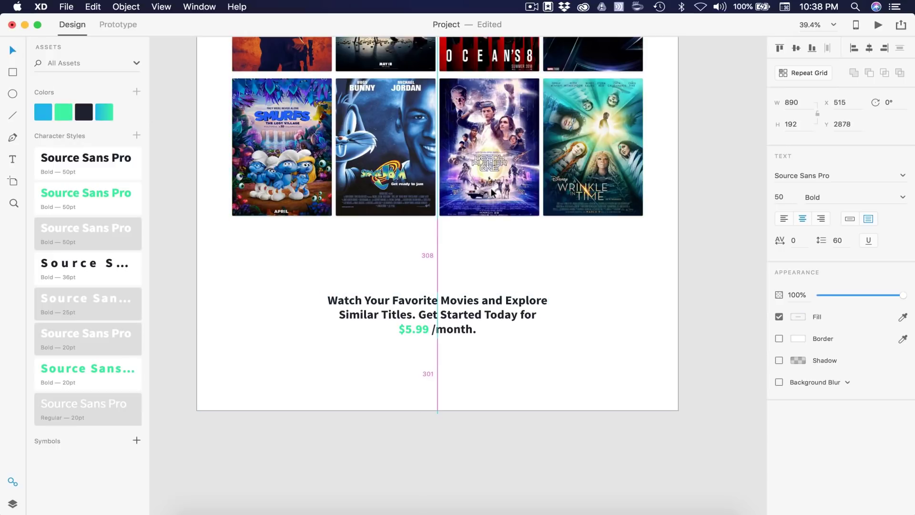
key(shift+Up)
key(shift+Up)
key(shift+Up)
key(shift+Up)
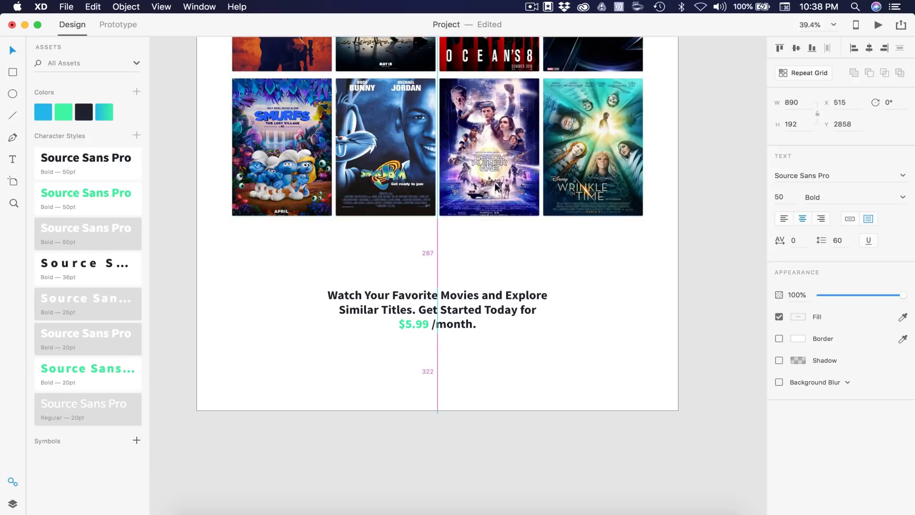
key(shift+Up)
key(shift+Up)
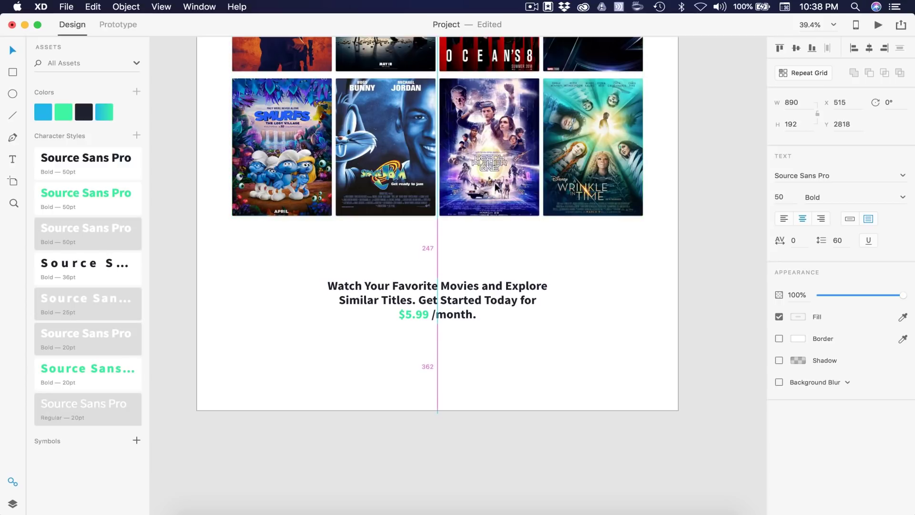
key(shift+Up)
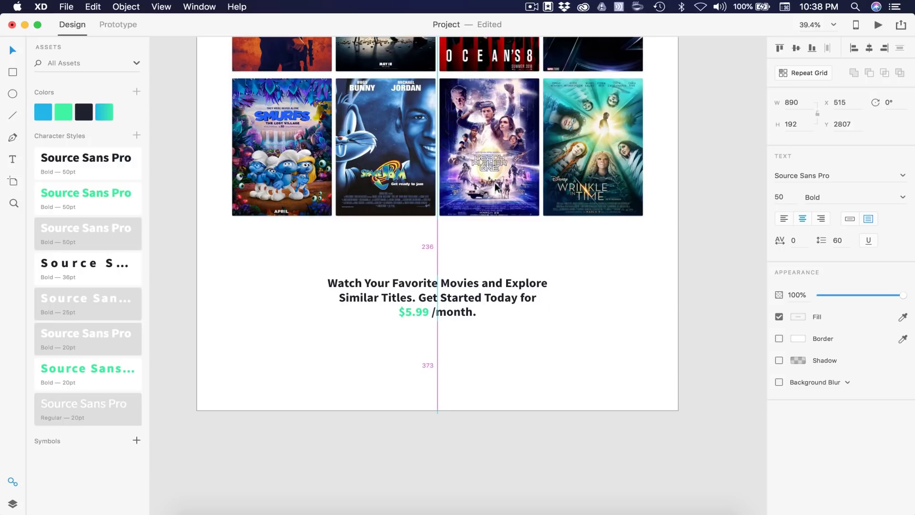
key(Up)
key(Up)
key(Up)
key(Up)
key(Up)
key(Up)
key(Up)
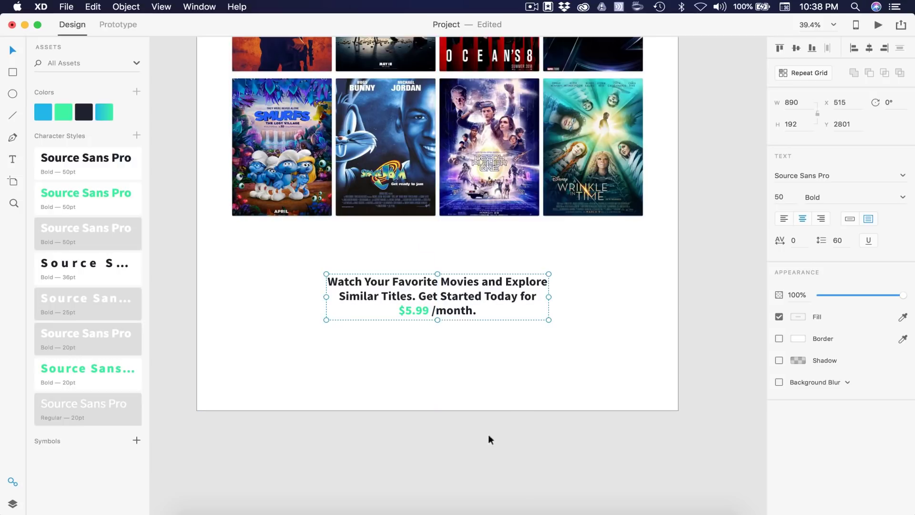
- Show the layout grid on the Home artboard again
click(479, 448)
scroll(426, 334, down, 3)
click(468, 318)
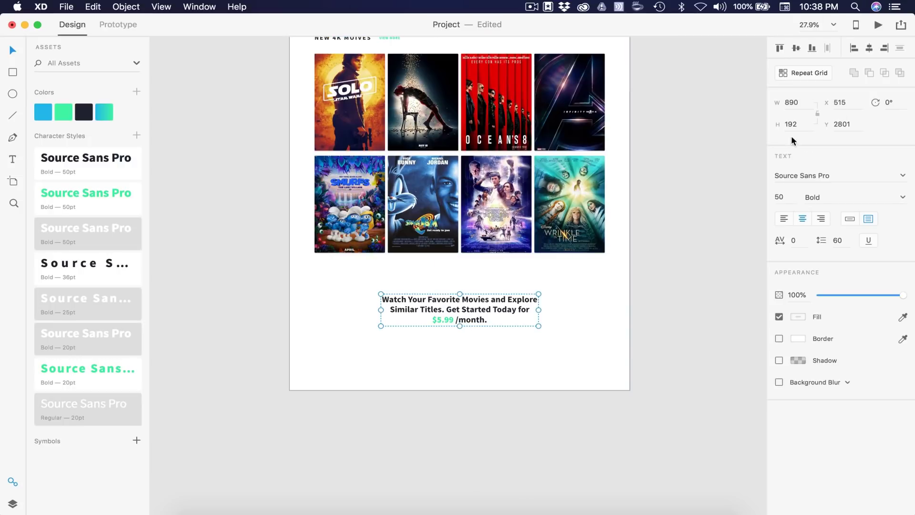
click(662, 256)
scroll(662, 256, down, 3)
scroll(663, 256, up, 3)
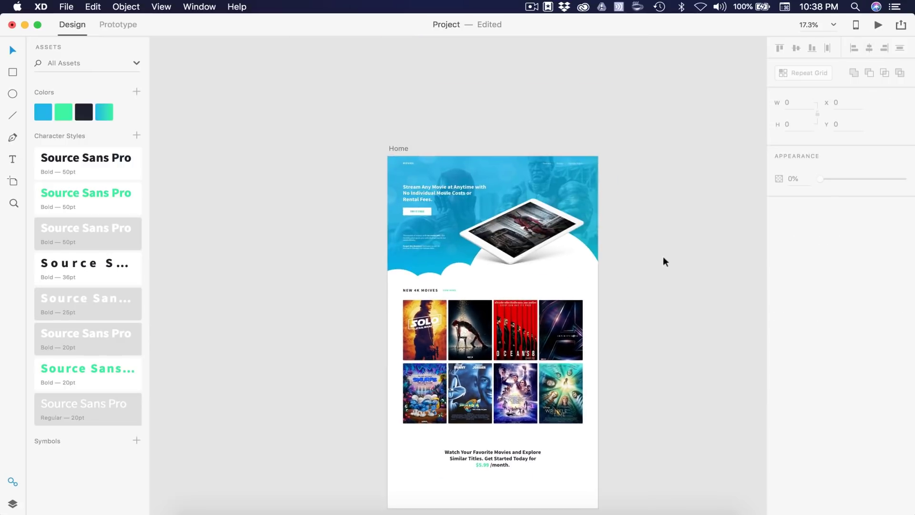
click(400, 151)
click(779, 310)
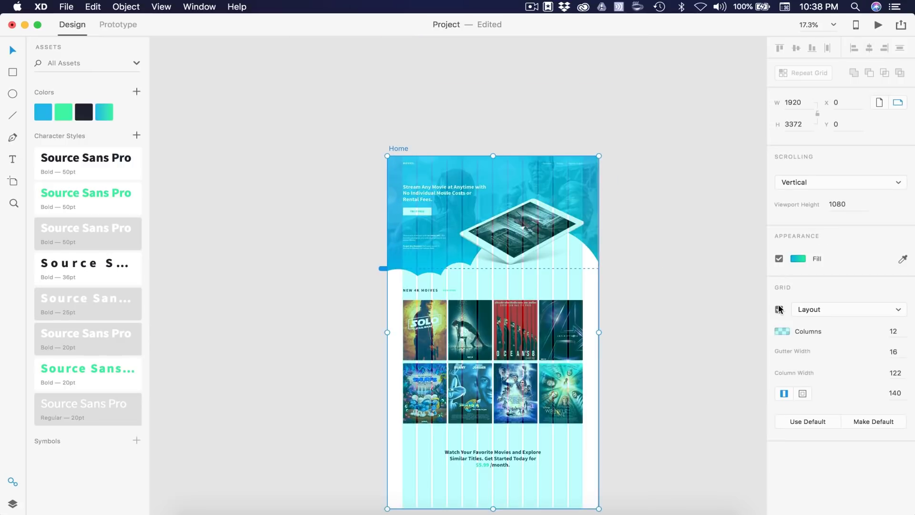
- Copy the hero's TRY IT FREE button and place the copy beneath the pricing text, at about X 814, Y 3071
scroll(422, 207, up, 5)
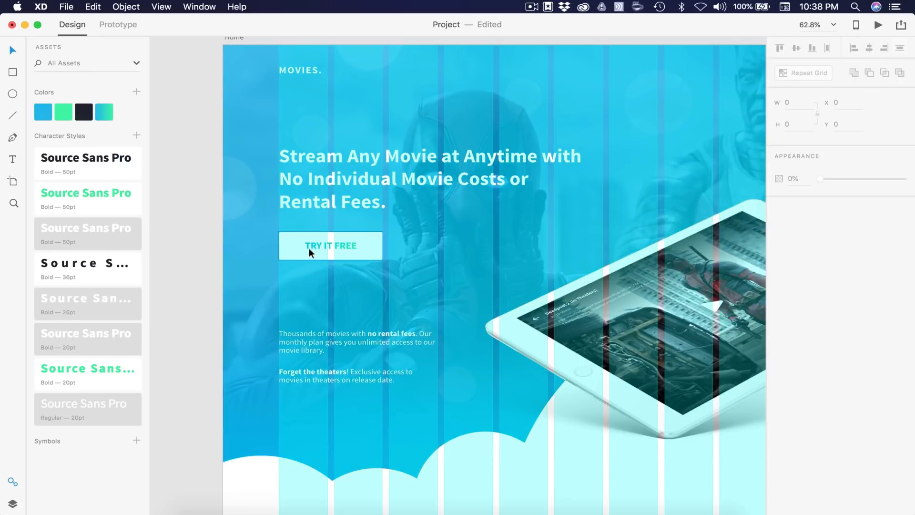
click(311, 244)
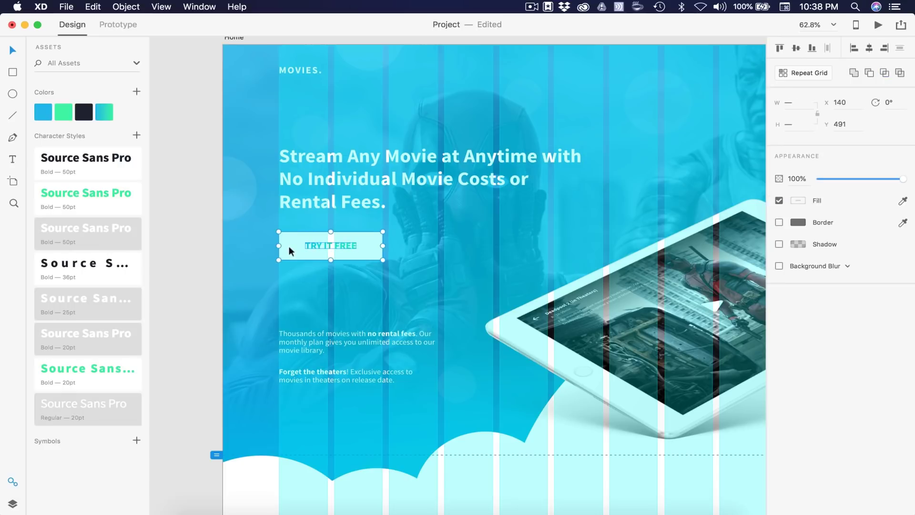
scroll(443, 236, down, 4)
scroll(453, 242, down, 6)
click(520, 279)
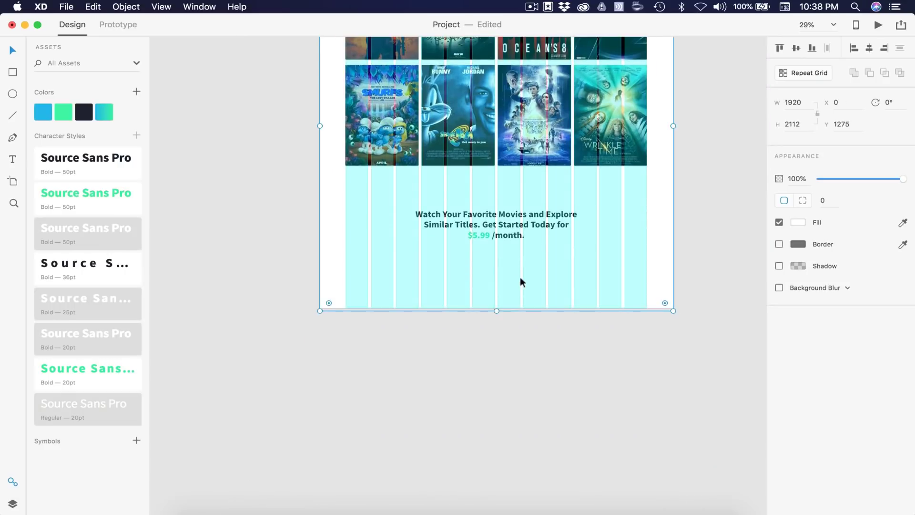
scroll(520, 281, up, 4)
key(super+v)
drag(492, 213, 491, 243)
click(491, 425)
- Fill the copied button's background rectangle with the saved blue-to-green gradient
click(498, 240)
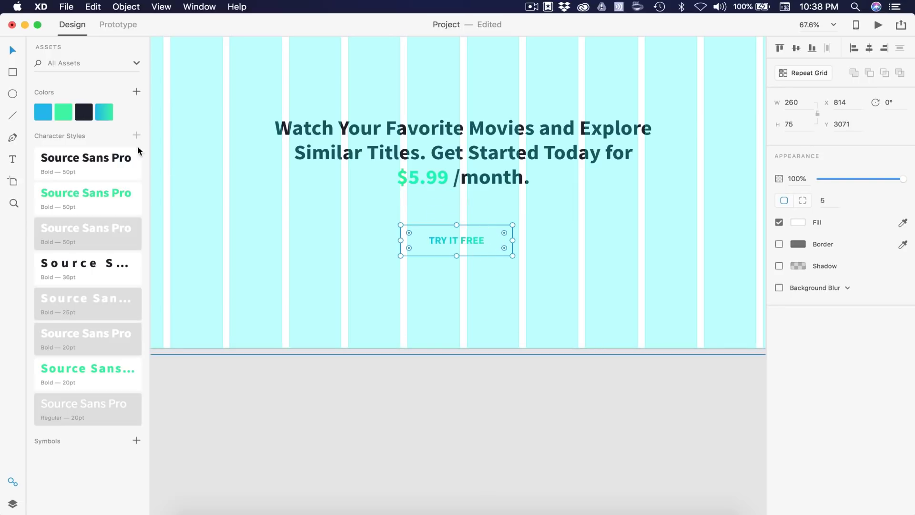
click(107, 114)
scroll(520, 282, up, 5)
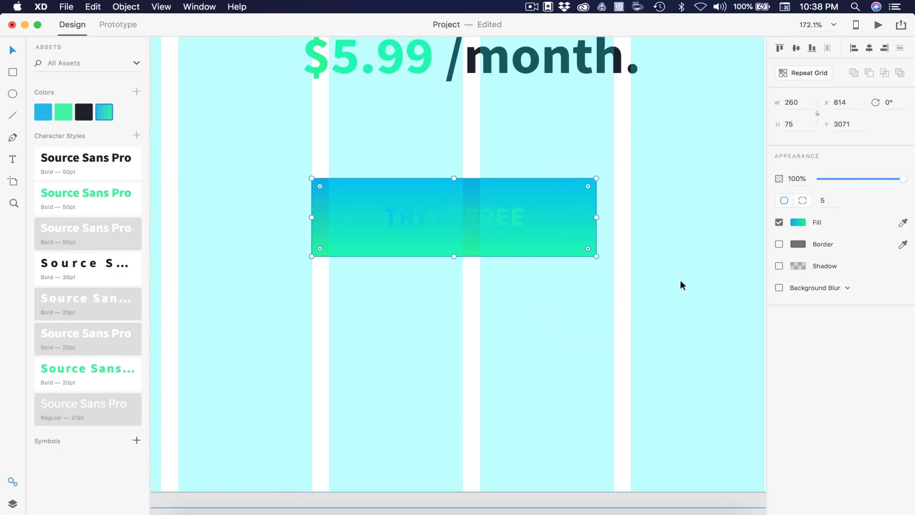
- Angle the copied button's linear gradient so blue starts beyond its left edge and green ends beyond its lower-right corner
click(797, 222)
scroll(531, 258, down, 3)
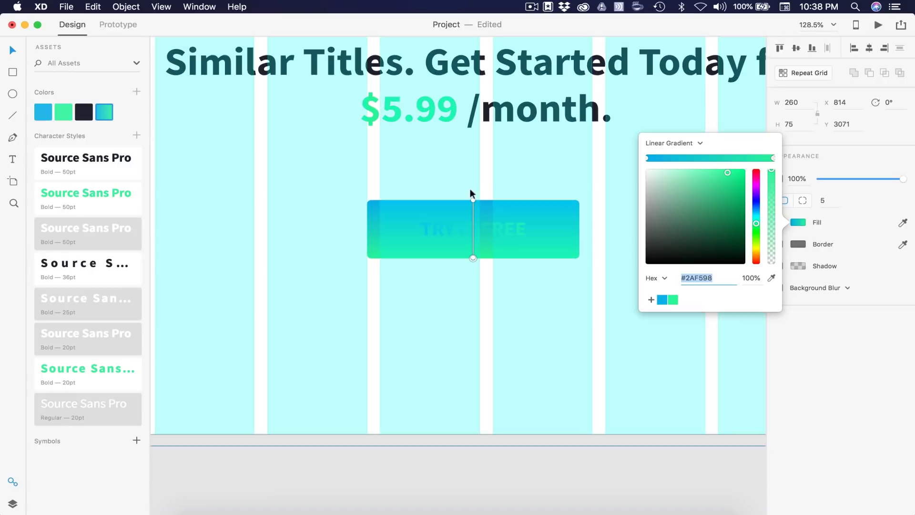
drag(473, 202, 323, 202)
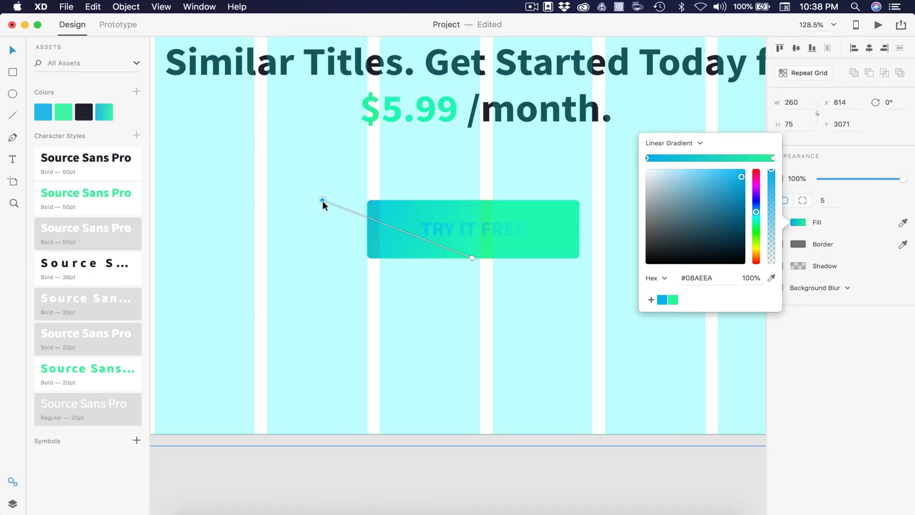
click(473, 258)
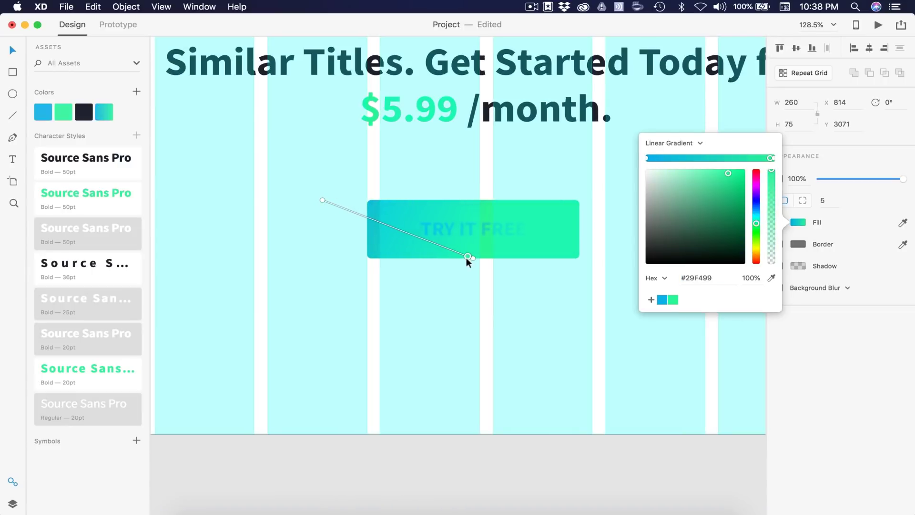
drag(473, 257, 638, 269)
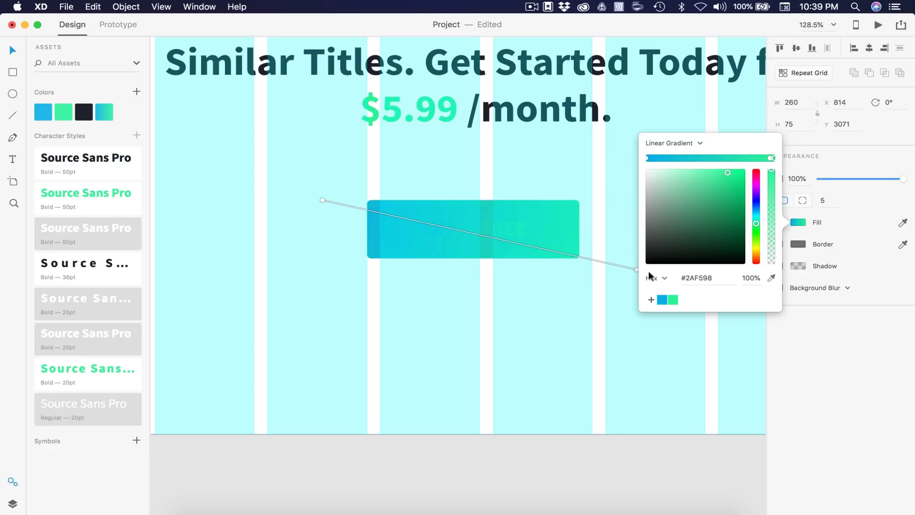
drag(323, 200, 268, 195)
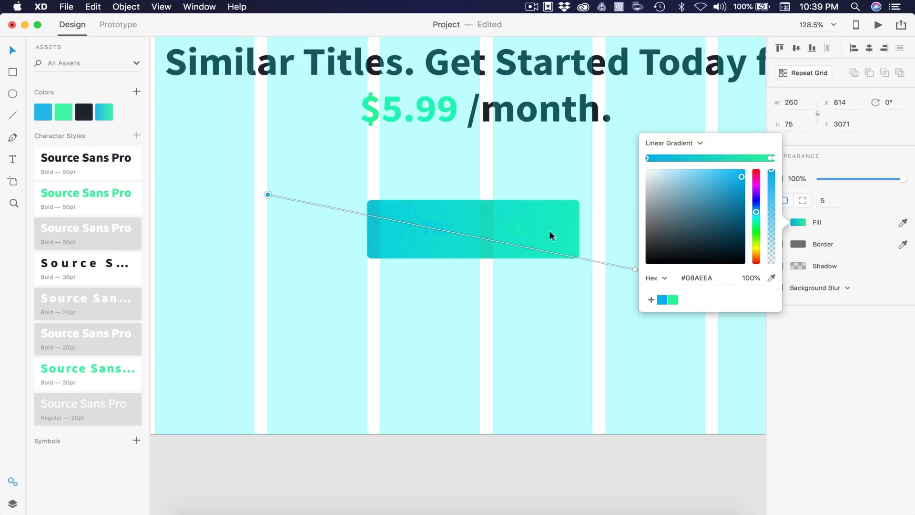
click(454, 467)
scroll(454, 471, down, 5)
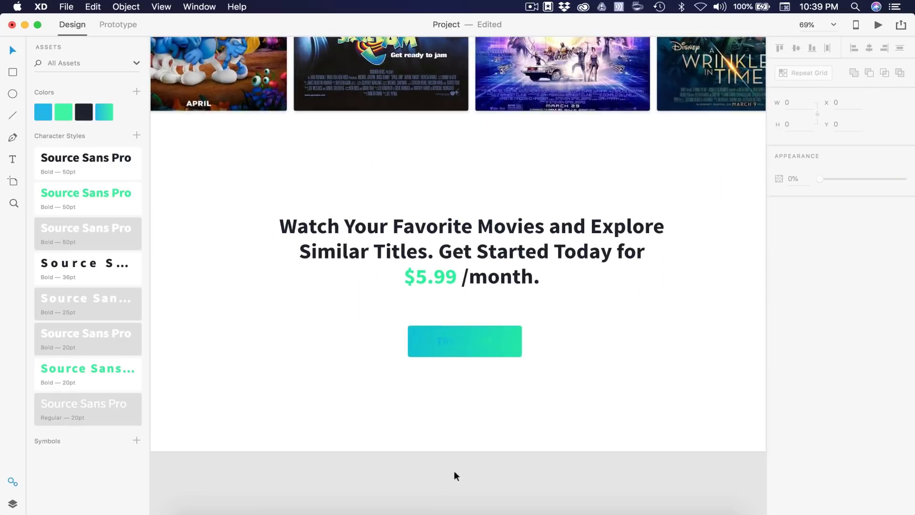
- Release the button label's Intersect shape back into live TRY IT FREE text and delete the leftover rectangle
scroll(463, 271, up, 5)
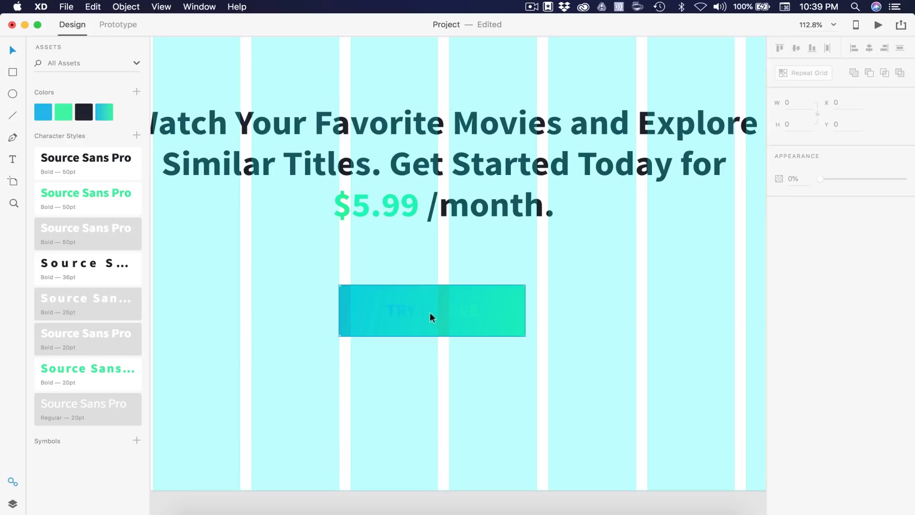
double_click(423, 309)
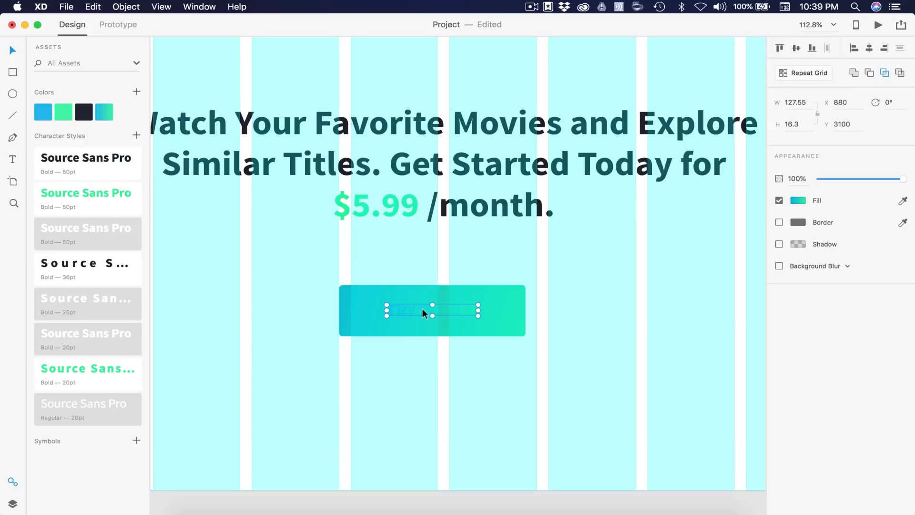
key(super+g)
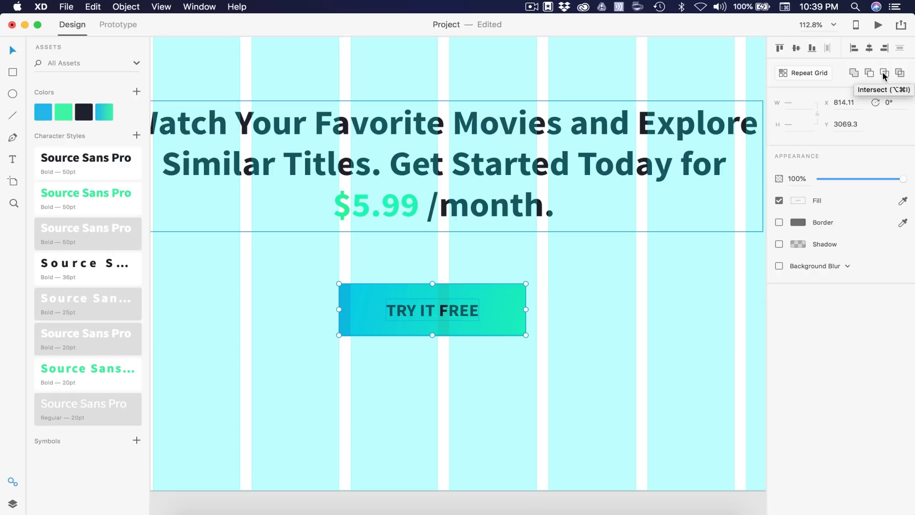
double_click(496, 308)
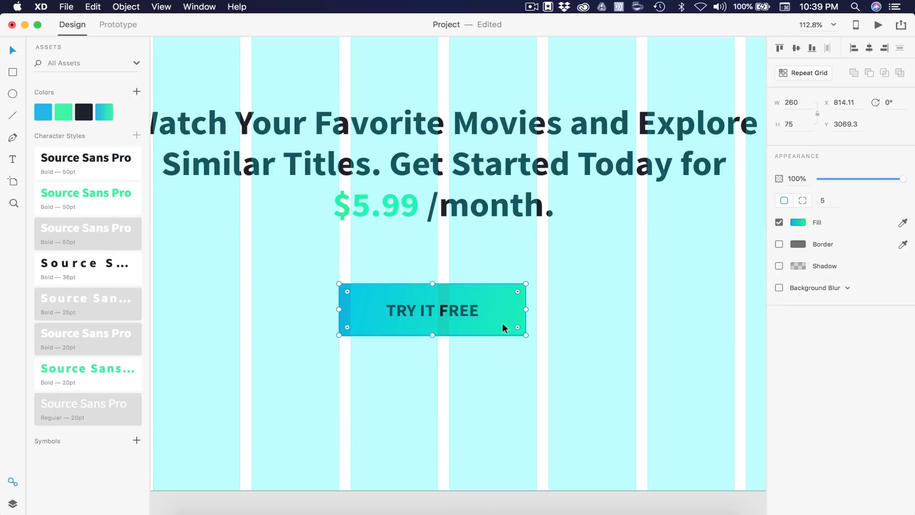
key(Escape)
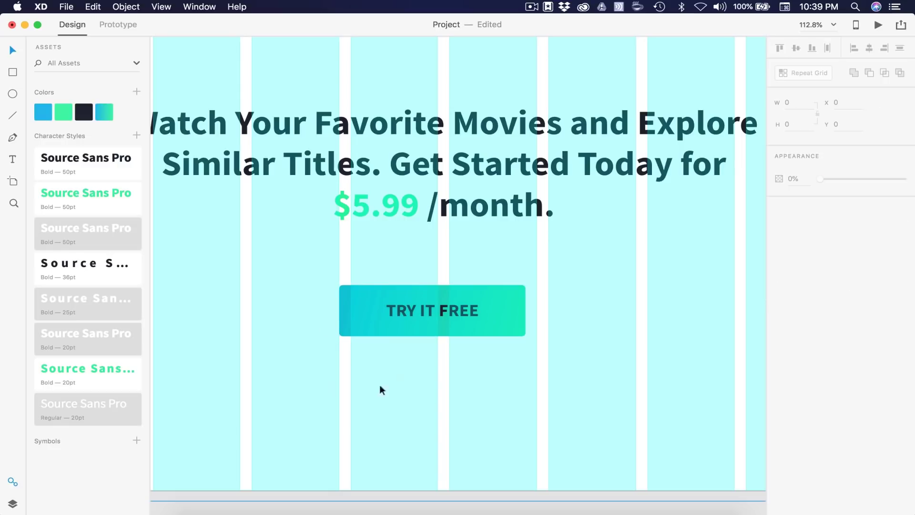
- Fill the TRY IT FREE label on the gradient button with white
double_click(444, 312)
click(798, 317)
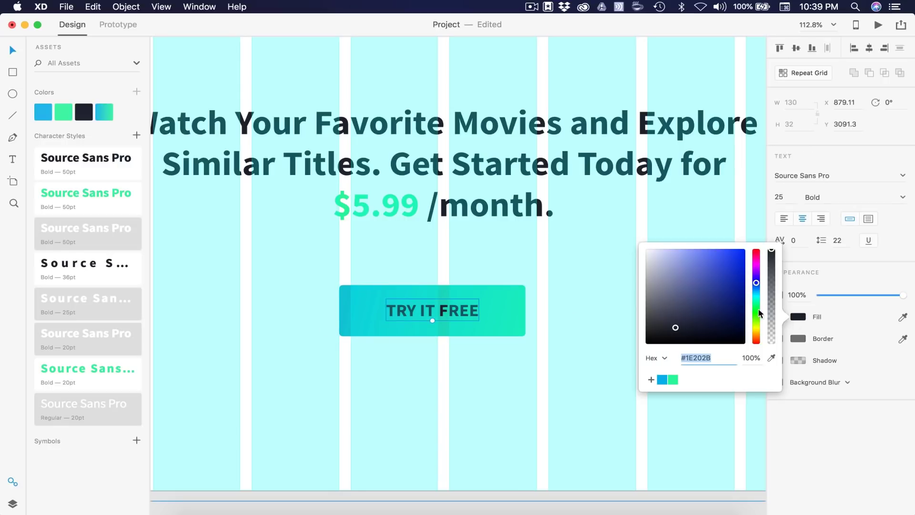
drag(677, 305, 613, 258)
- Change the button's label to GET STARTED and group it, centred, with its gradient rectangle
double_click(445, 307)
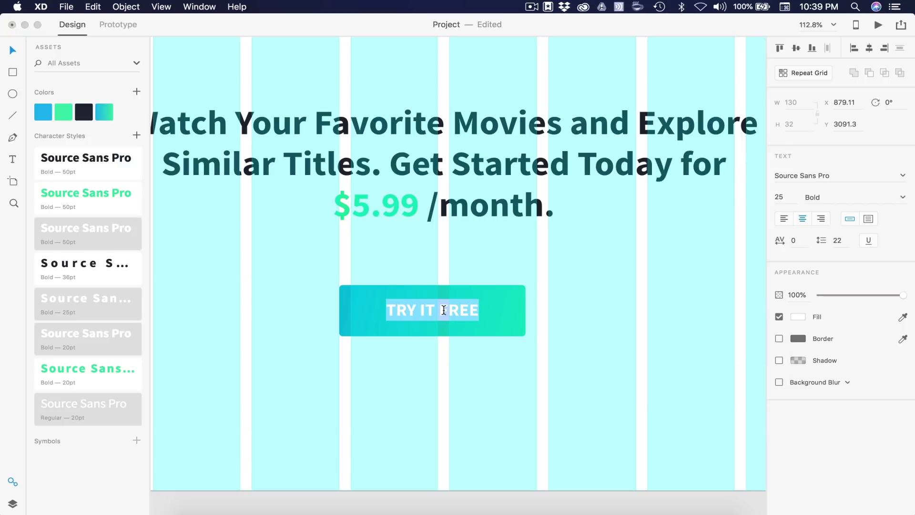
text(GET )
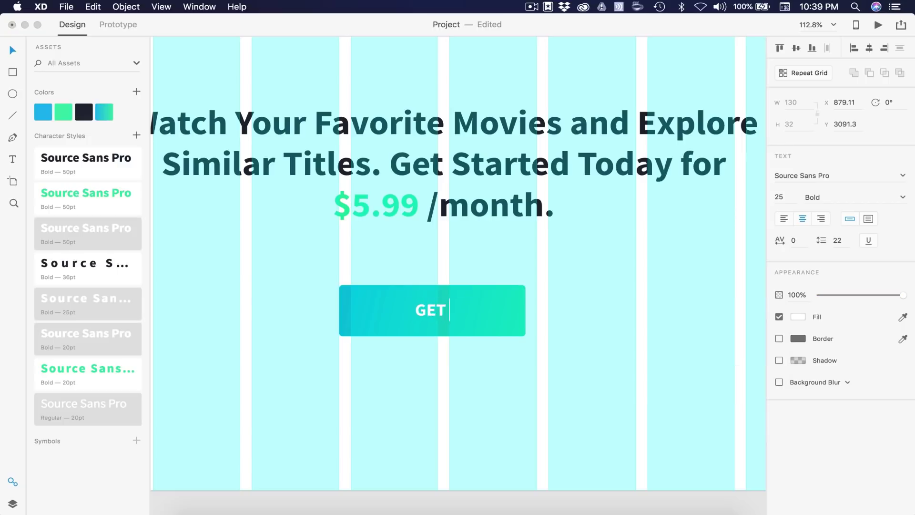
text(STARTED)
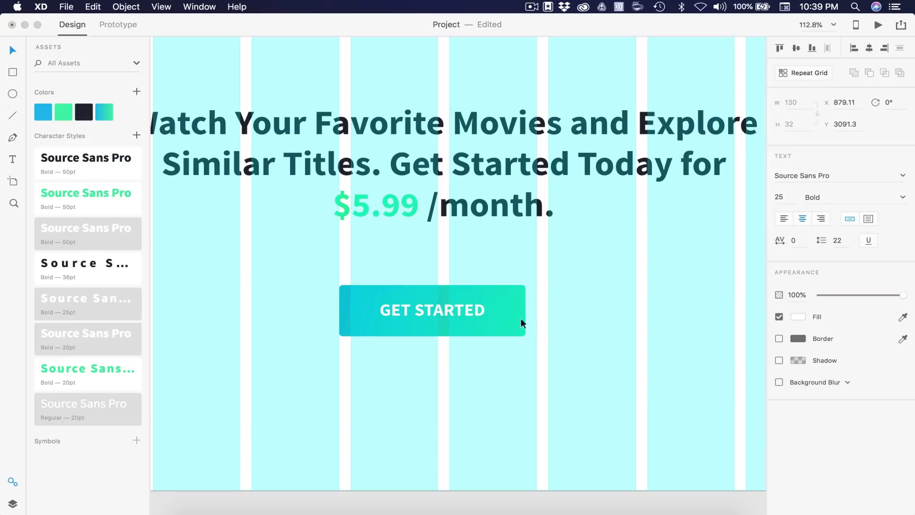
key(Escape)
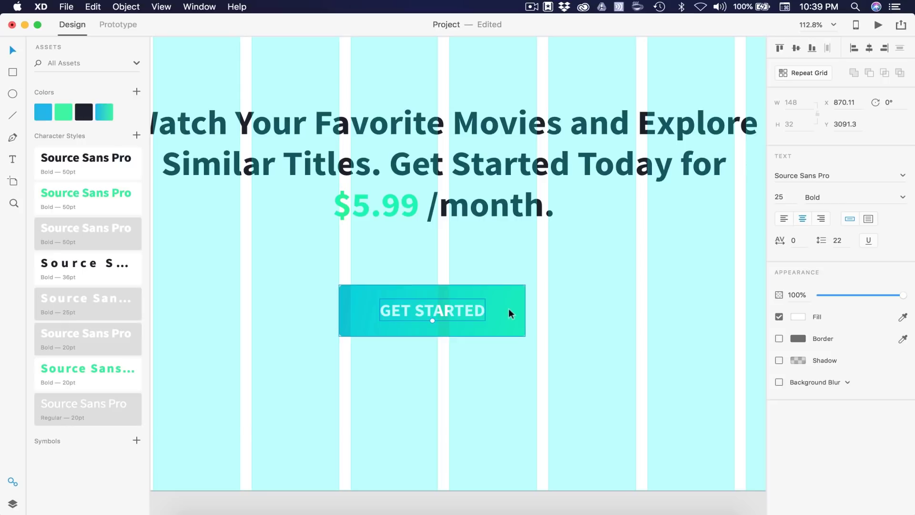
shift+click(509, 308)
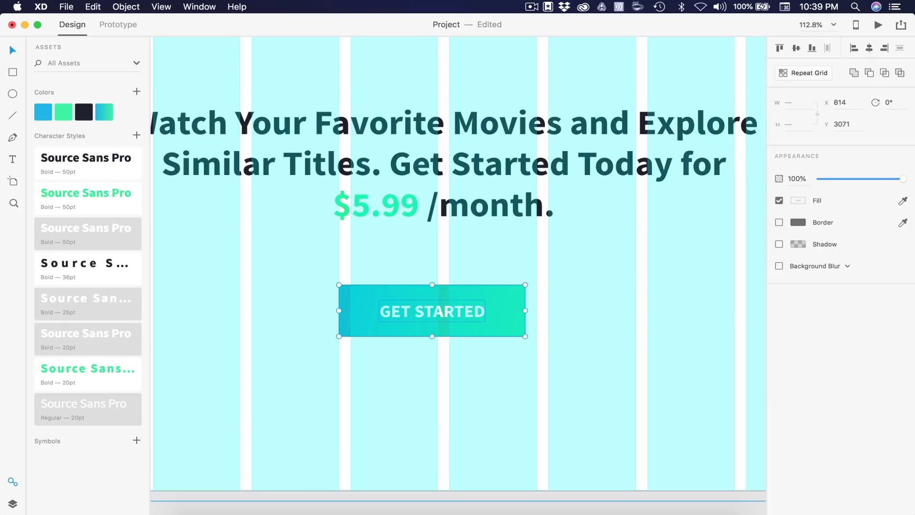
click(479, 313)
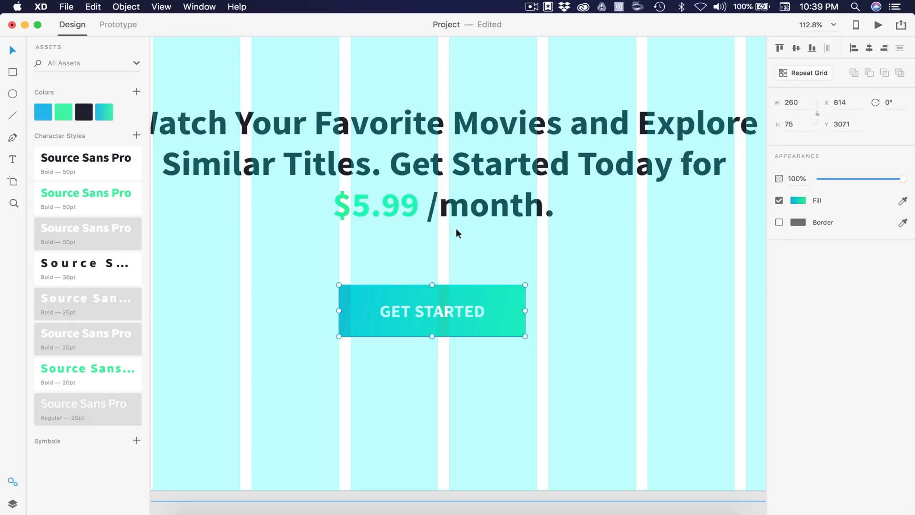
- Move the GET STARTED button up to Y 3023 and centre it horizontally on the artboard at X 830
key(shift+Up)
key(shift+Up)
key(shift+Up)
key(shift+Up)
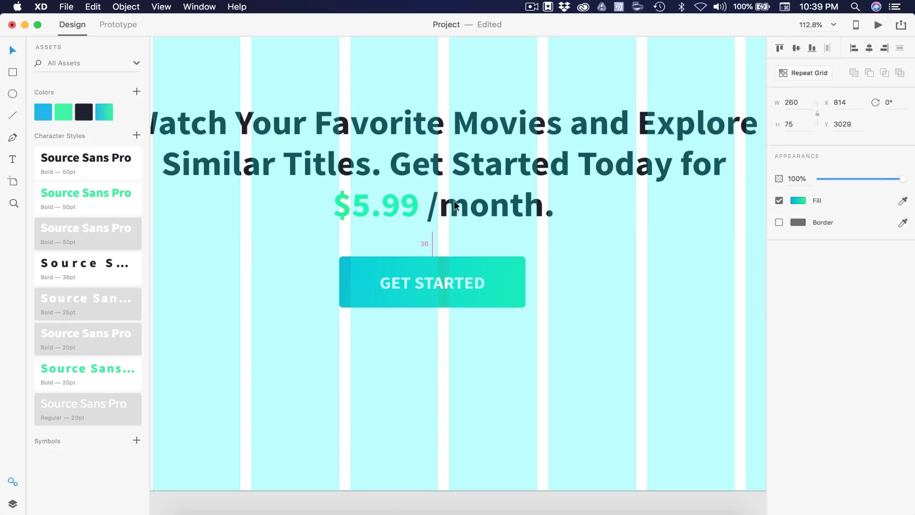
key(Up)
key(Up)
key(Up)
key(Up)
key(Up)
key(Up)
key(Up)
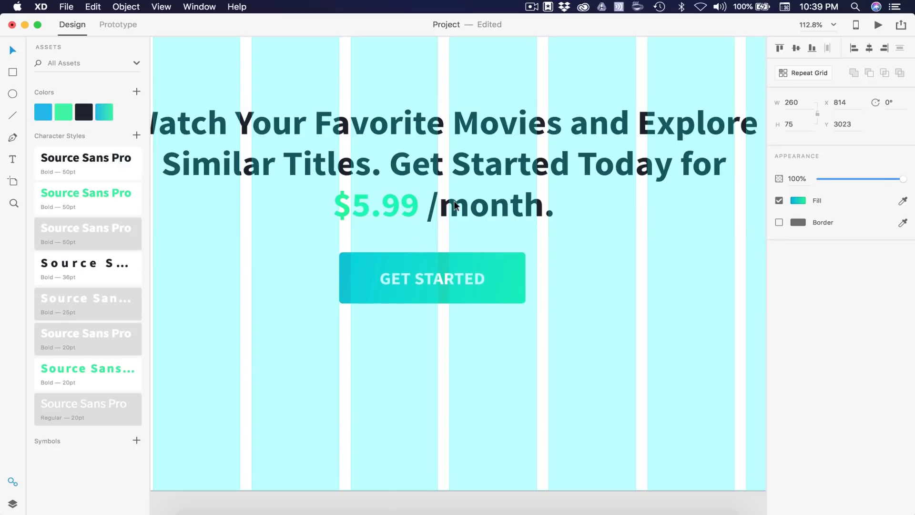
click(869, 49)
scroll(513, 339, down, 5)
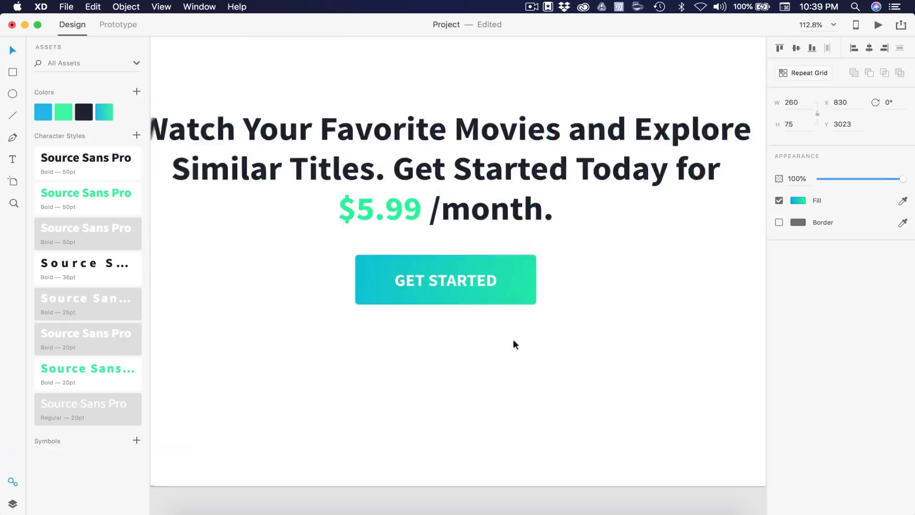
- Extend the Home artboard downward to a height of 3455
click(482, 462)
scroll(480, 478, down, 3)
key(super+shift+apostrophe)
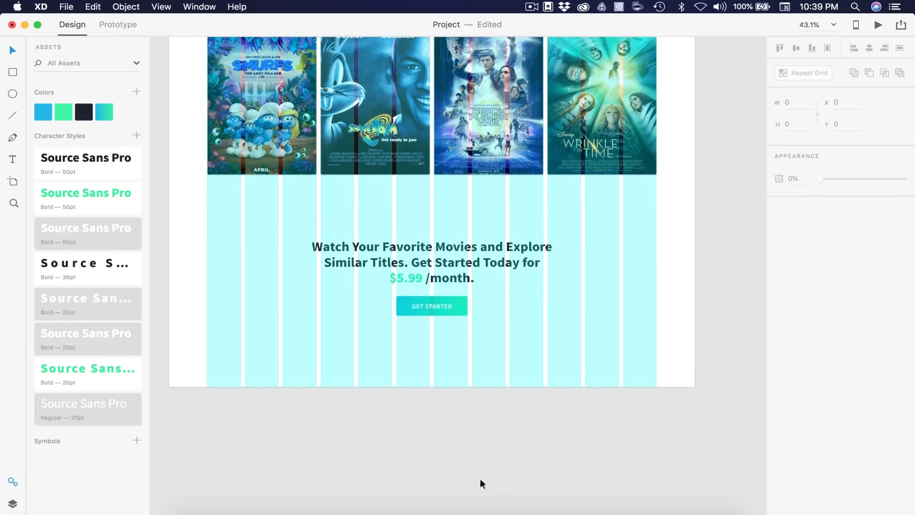
scroll(479, 479, down, 3)
scroll(505, 477, down, 4)
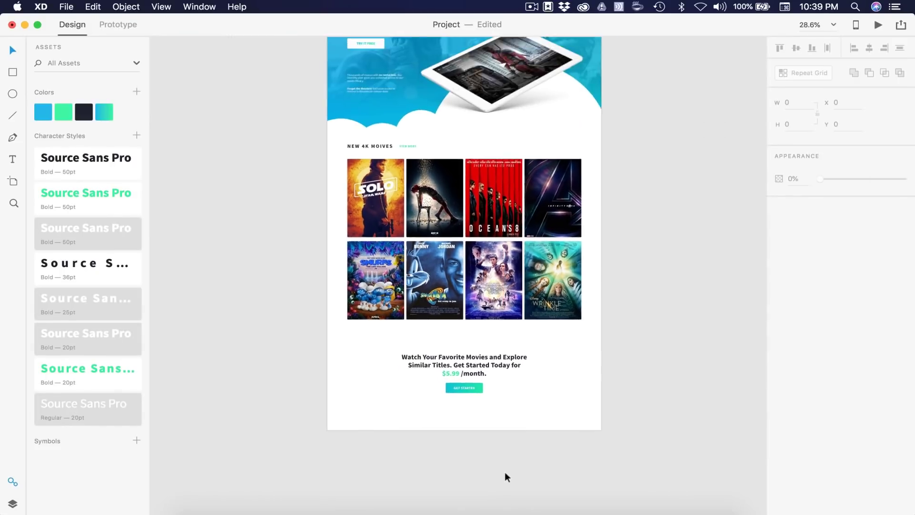
scroll(414, 269, right, 2)
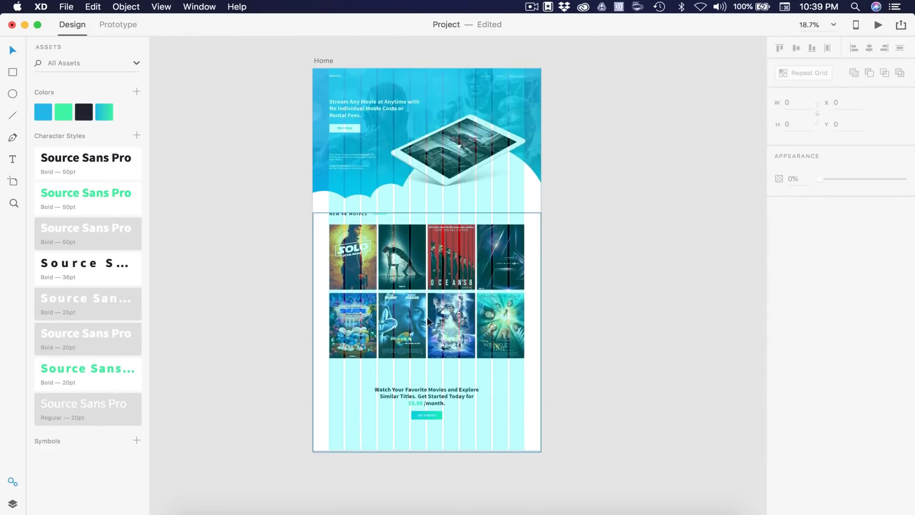
click(322, 59)
scroll(674, 244, down, 2)
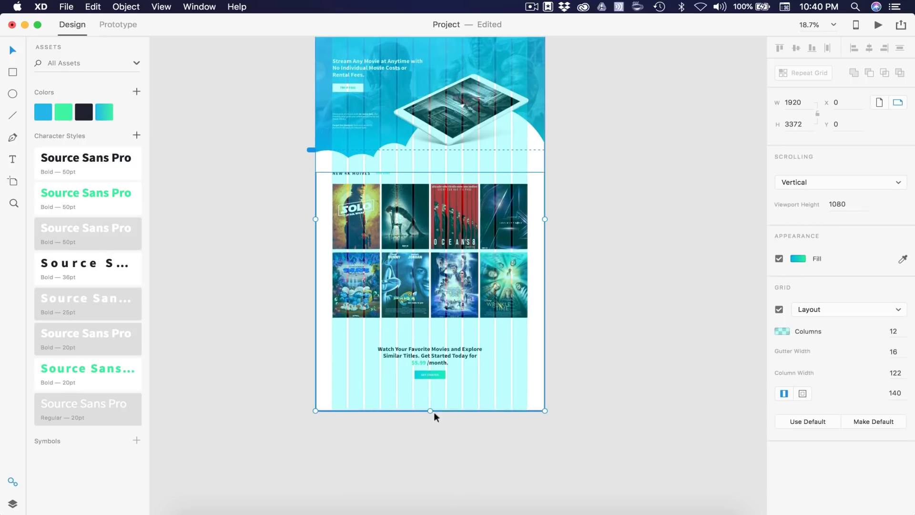
drag(430, 410, 430, 419)
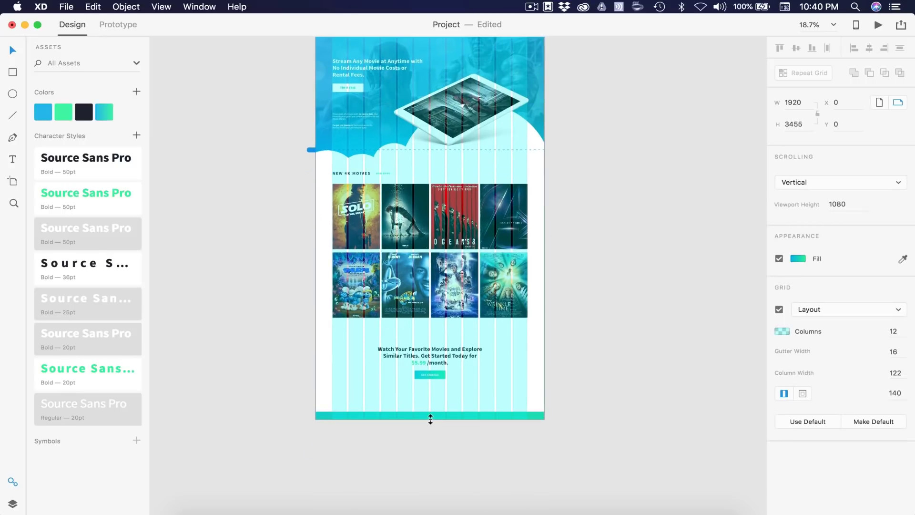
- Stretch the white background rectangle behind the poster grid down to the artboard's bottom edge
click(490, 392)
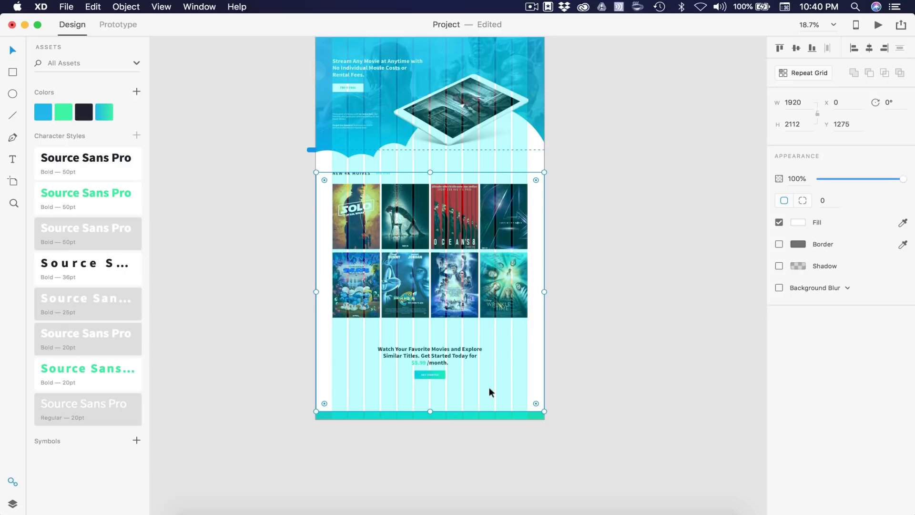
click(429, 420)
scroll(432, 437, up, 3)
scroll(432, 436, up, 3)
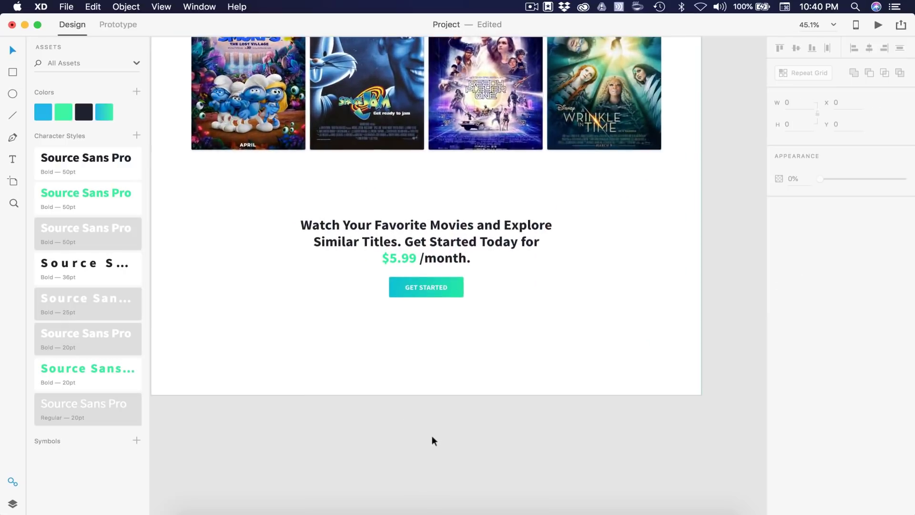
key(super+shift+apostrophe)
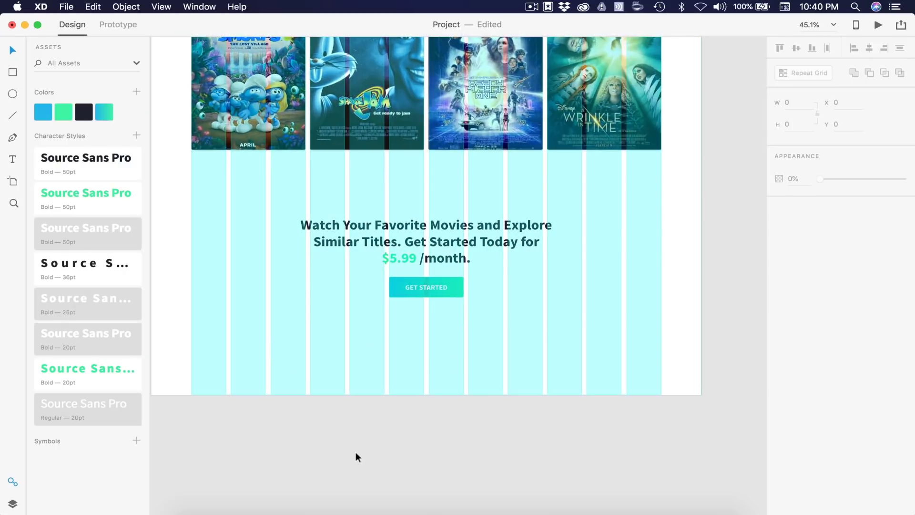
- Copy the header's MOVIES. logo to the page's bottom at X 140, Y 3353, and fill the copy with the saved dark colour
scroll(356, 452, down, 3)
scroll(358, 330, up, 2)
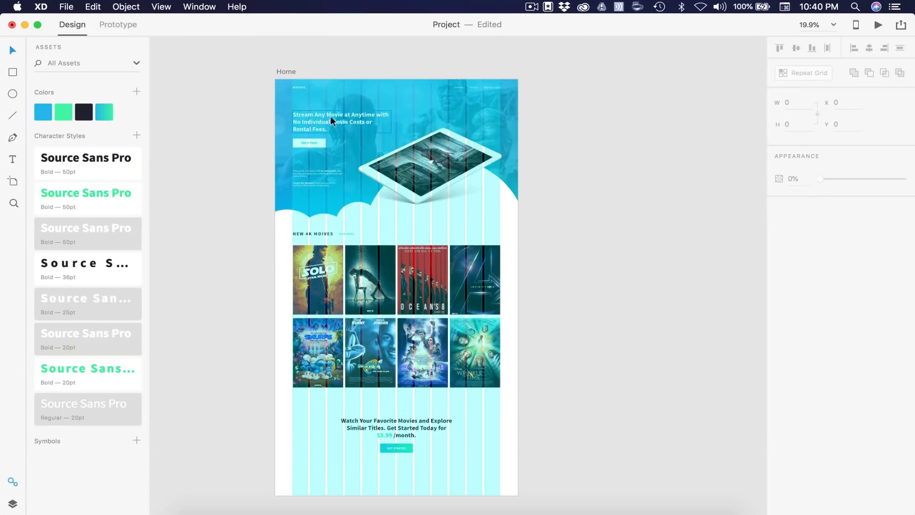
drag(297, 86, 304, 484)
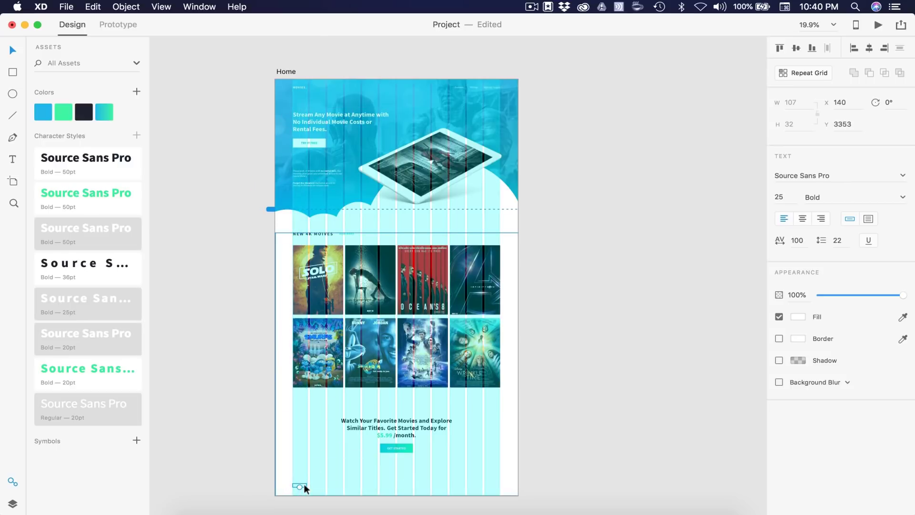
click(84, 113)
click(236, 327)
- Check the spacing between the footer's MOVIES. logo and the artboard edges
scroll(236, 327, down, 5)
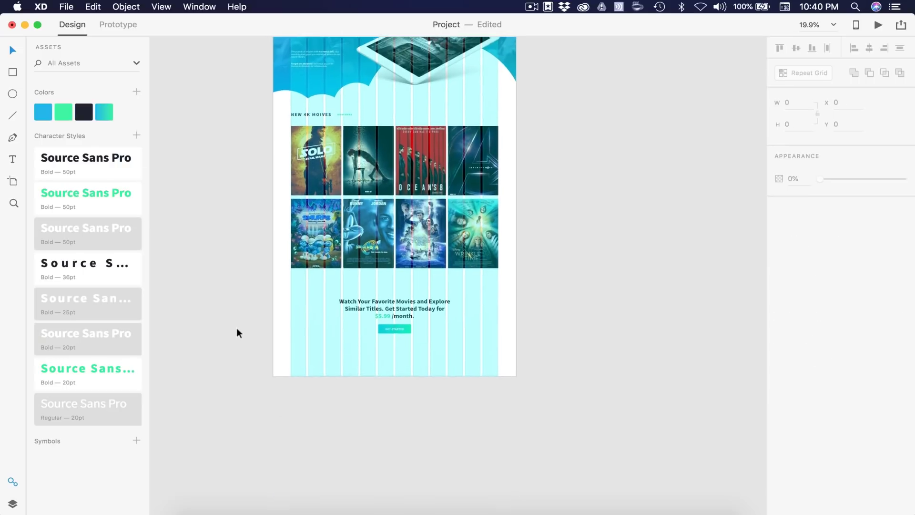
scroll(302, 369, up, 5)
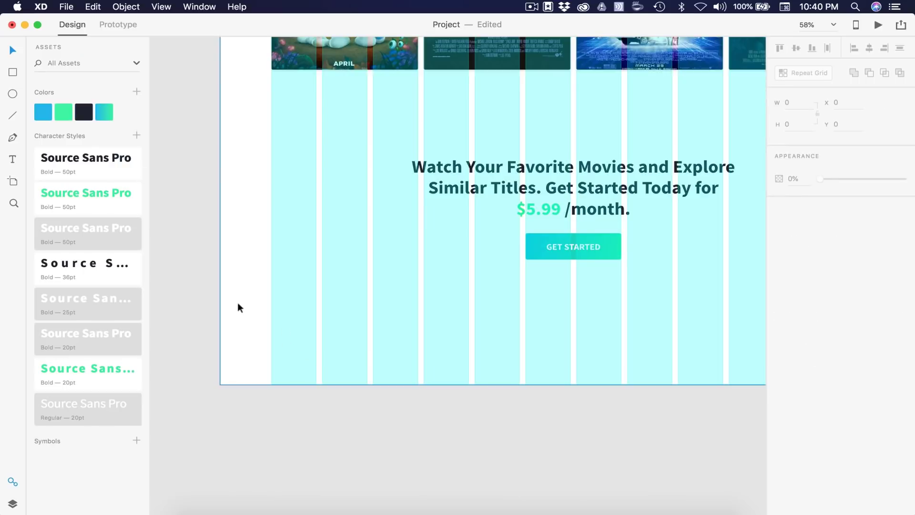
drag(370, 439, 257, 281)
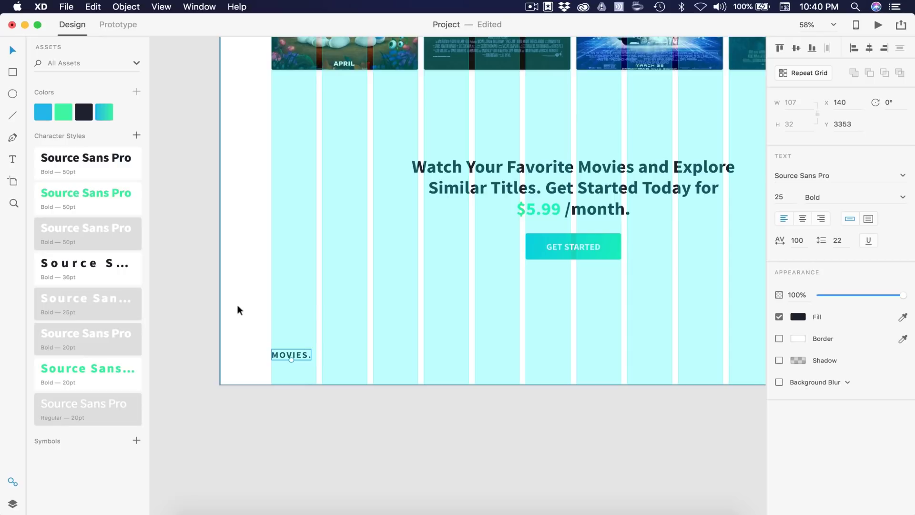
key(alt)
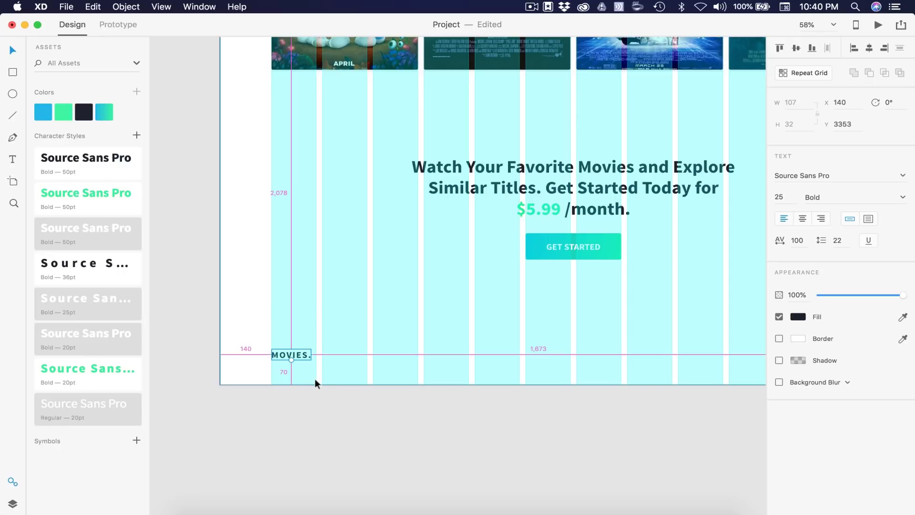
- Move the footer's MOVIES. logo down to Y 3373
key(shift+Down)
key(shift+Down)
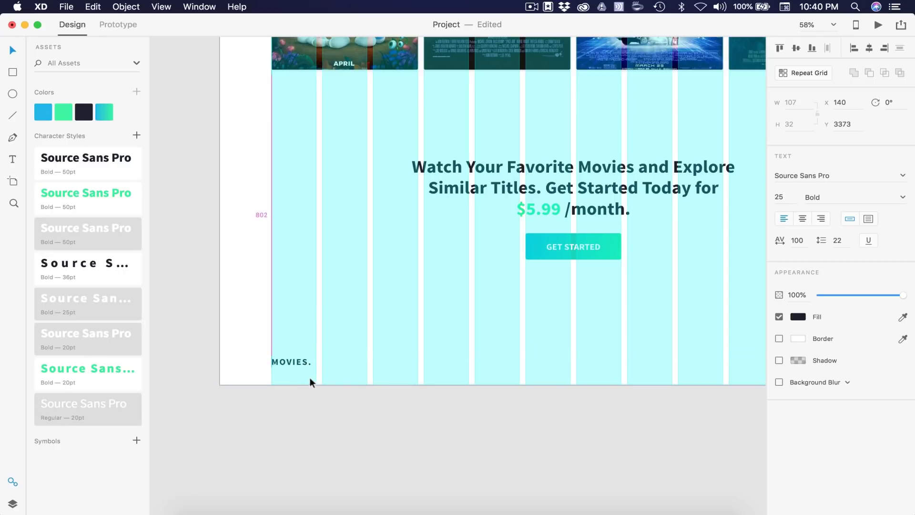
key(alt)
click(330, 413)
- Add the footer text "© 2018 Movie Website, LLC." near the MOVIES. logo, at size 20 in the saved dark colour
key(t)
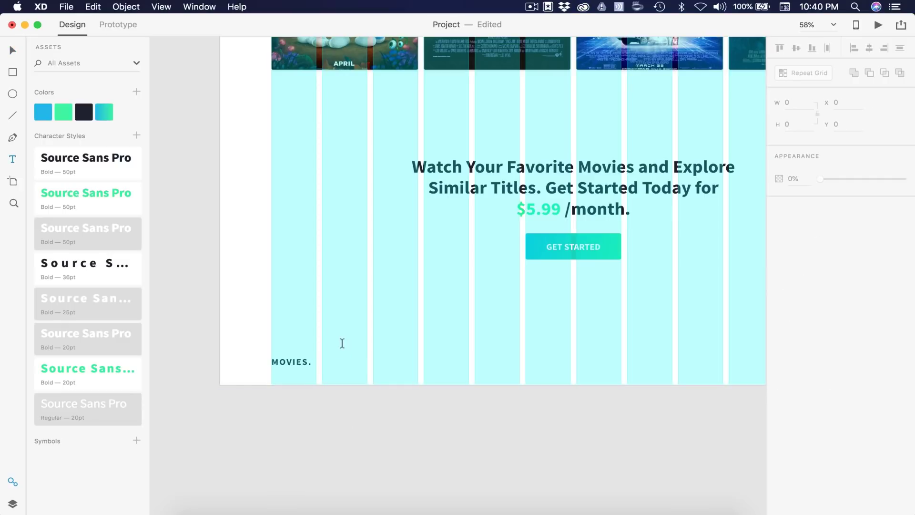
click(343, 366)
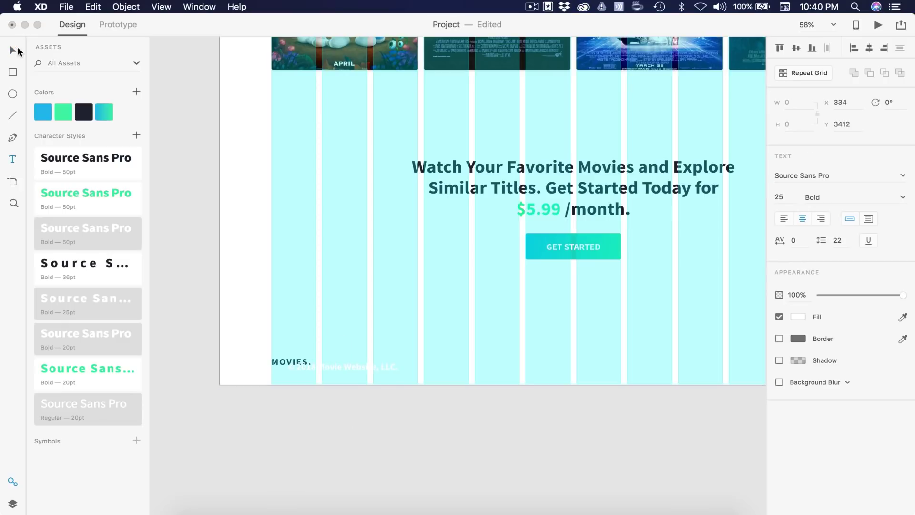
click(12, 51)
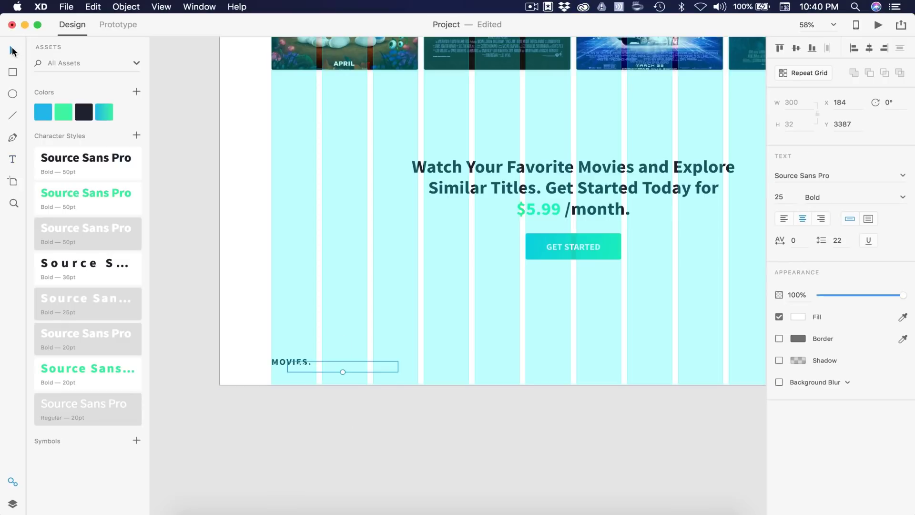
click(784, 196)
text(20)
key(Return)
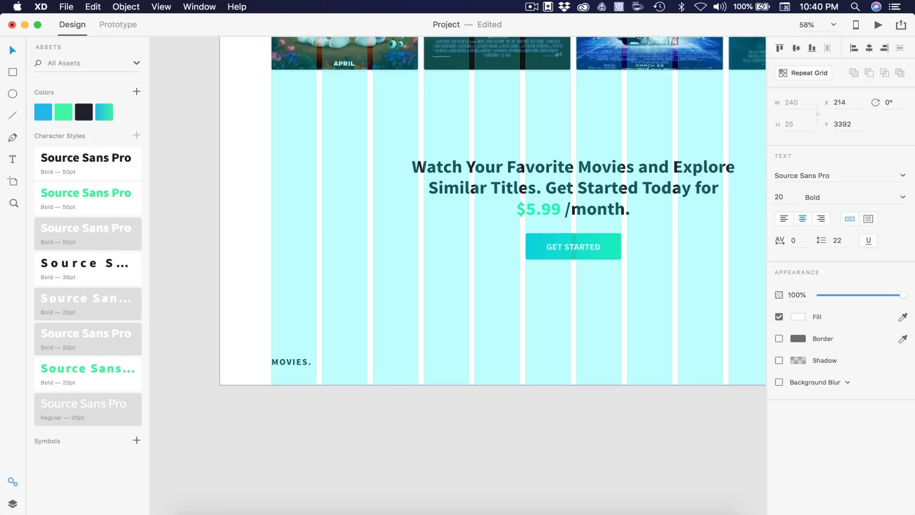
click(83, 112)
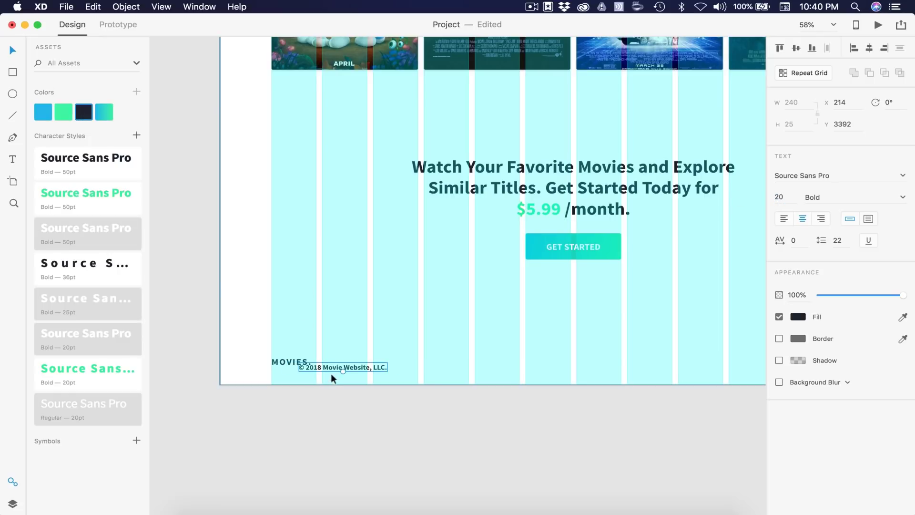
- Make the copyright text Regular and left-aligned, and place it level with the footer logo, 15 px to its right at X 262, Y 3377
drag(331, 366, 376, 349)
click(820, 197)
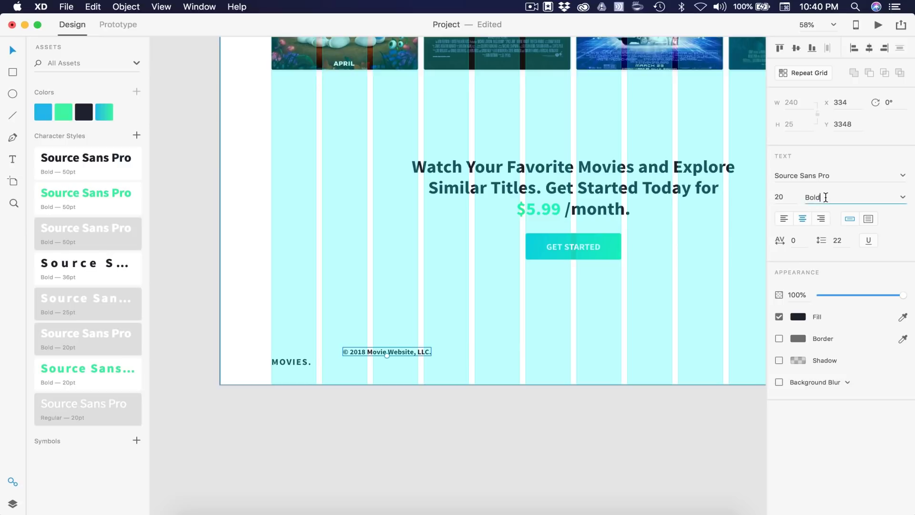
text(Regular)
key(Return)
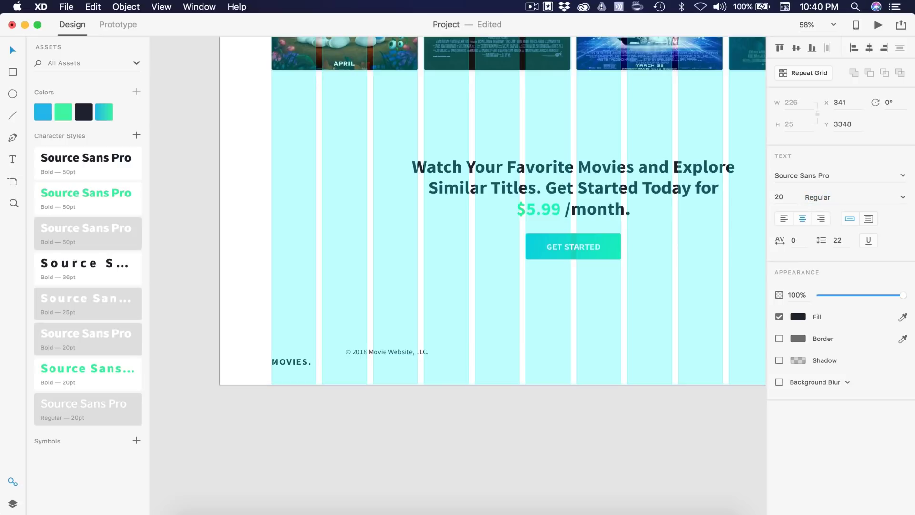
key(super+3)
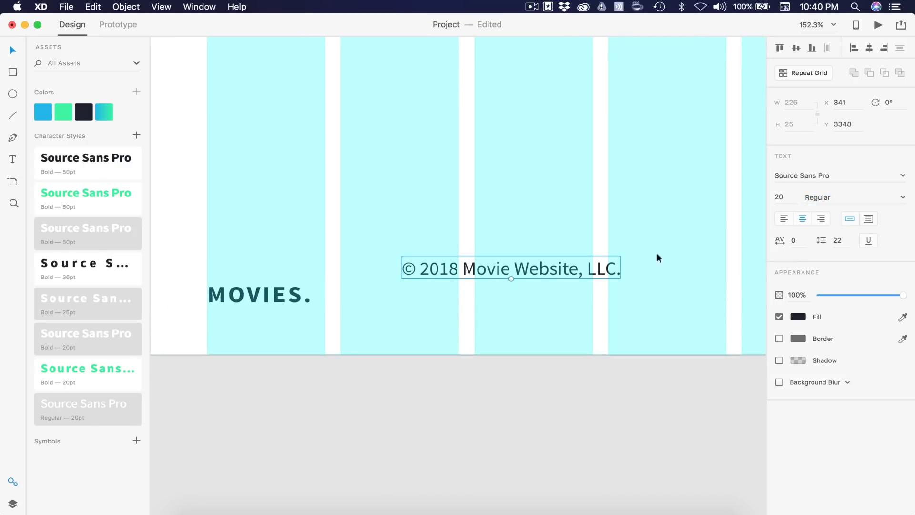
click(783, 219)
drag(462, 263, 353, 298)
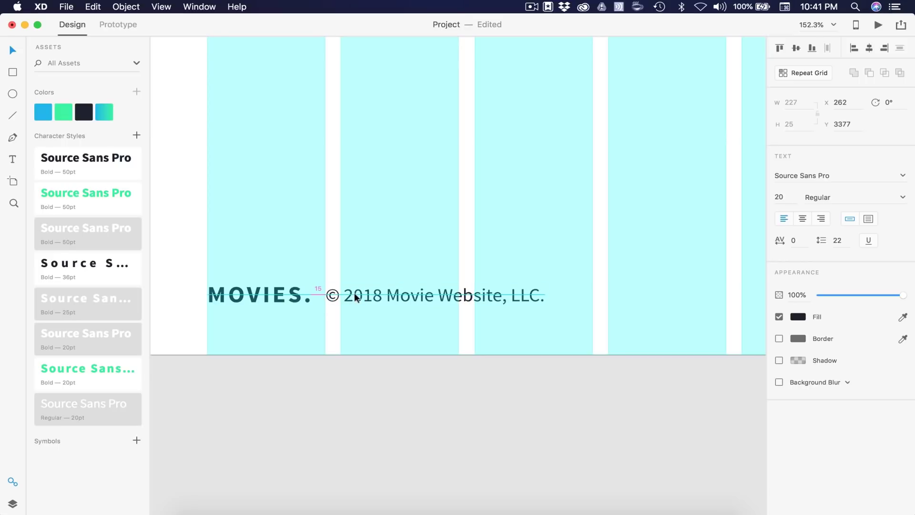
click(398, 443)
- Copy the copyright text to the last layout column's right edge at X 1553, right-align it, and change its wording to "Privacy"
scroll(398, 443, down, 5)
scroll(398, 443, down, 3)
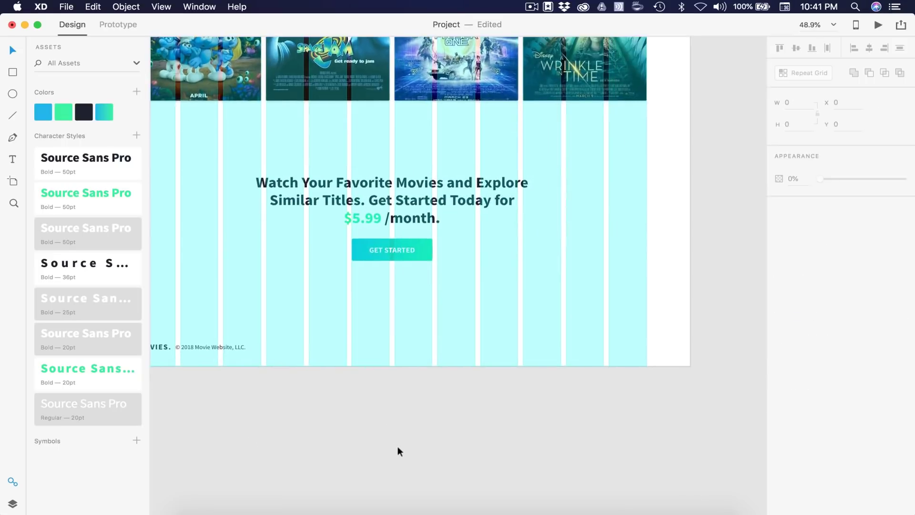
drag(252, 370, 561, 371)
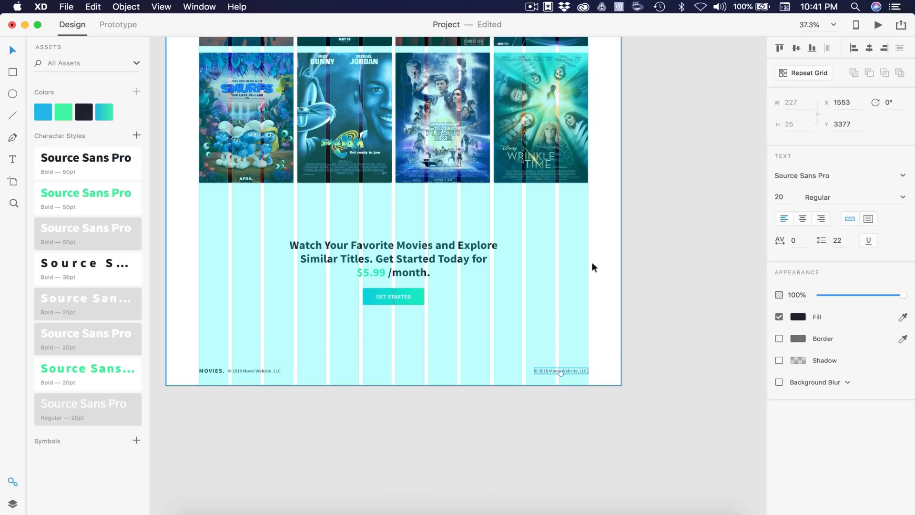
click(821, 218)
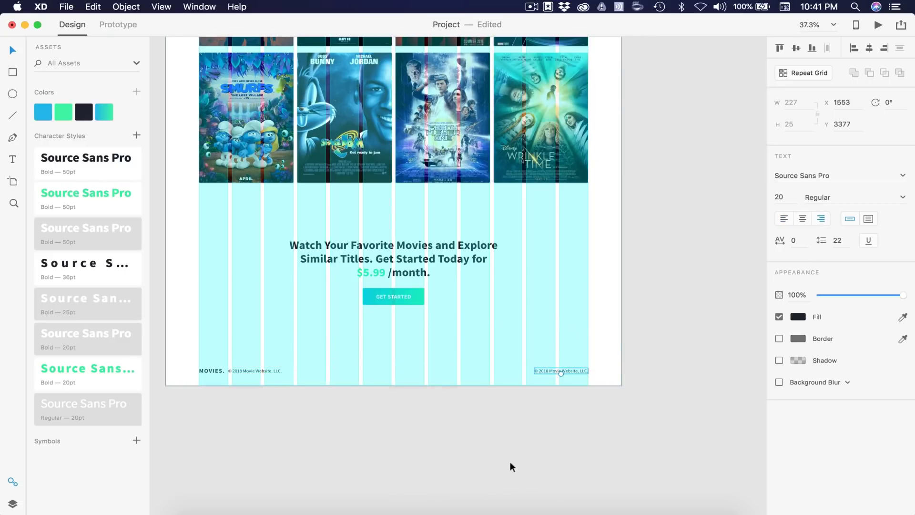
scroll(510, 461, up, 5)
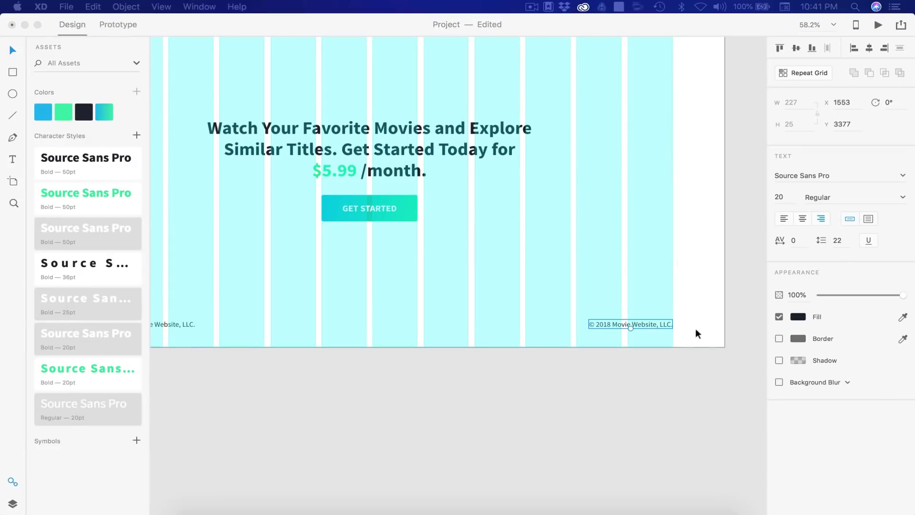
click(653, 320)
triple_click(653, 320)
text(Privacy)
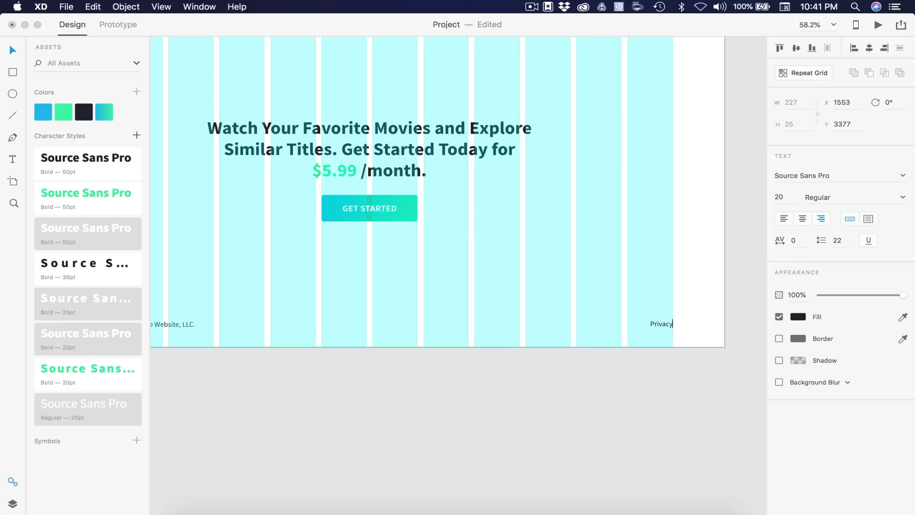
key(Escape)
- Duplicate the Privacy link to its left with a gap of about 50 px and rename the copy "Terms"
drag(660, 323, 622, 322)
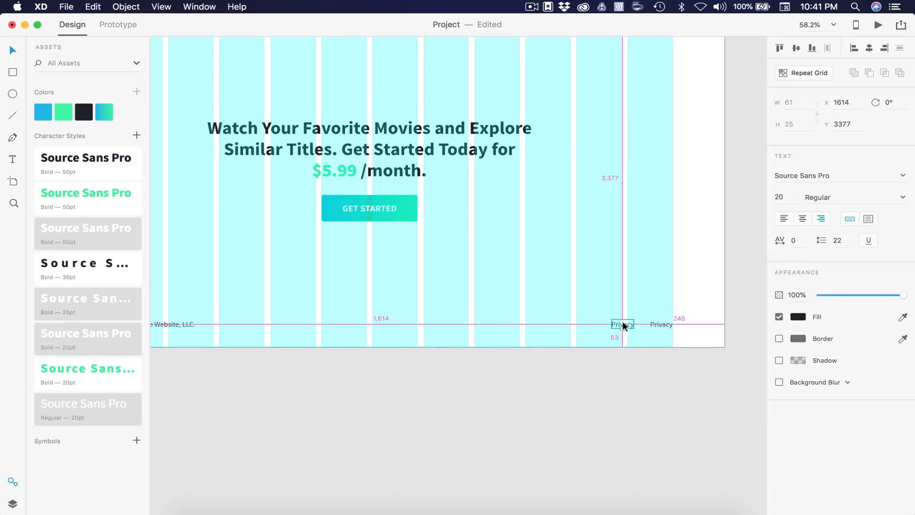
key(Left)
key(Left)
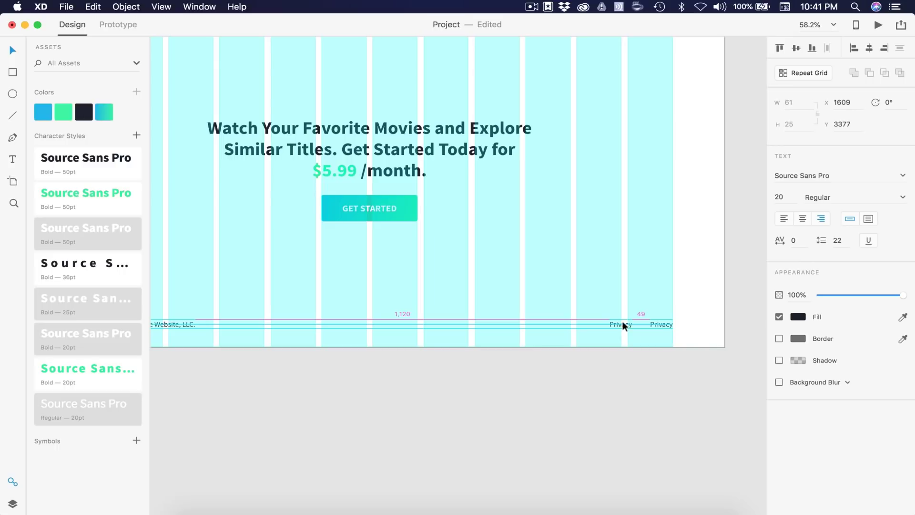
double_click(623, 322)
text(Terms)
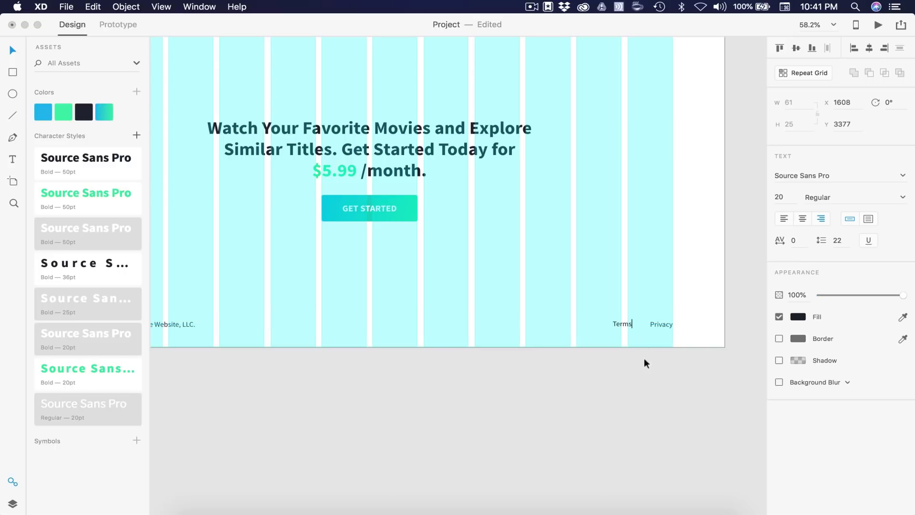
key(Escape)
- Add the footer links "Help Center" and "Account" as further evenly spaced copies to the left of Terms
text(elp Center)
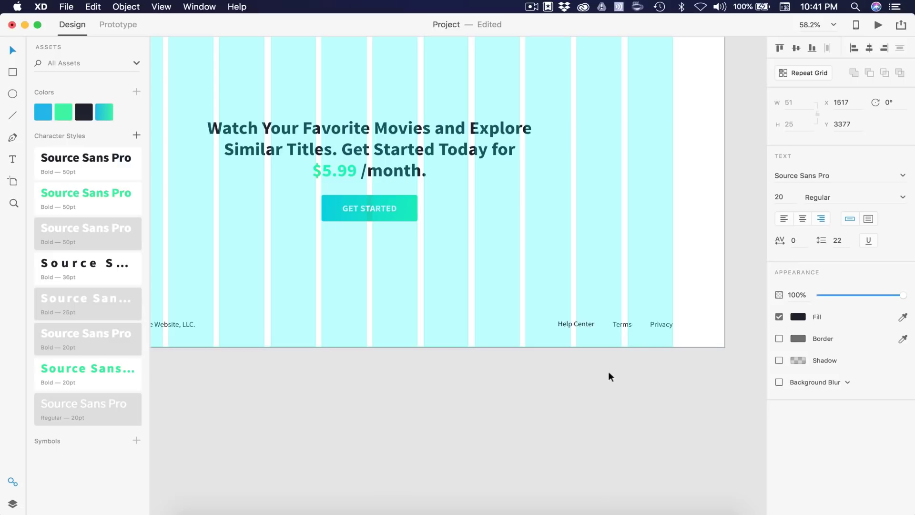
key(Escape)
drag(572, 322, 530, 321)
double_click(530, 322)
text(Ac)
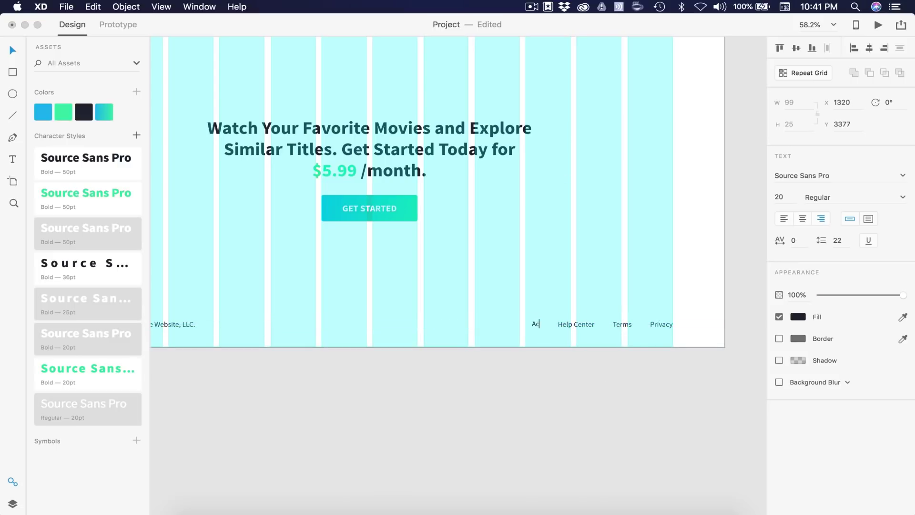
text(count)
key(Escape)
- Preview the landing page and look through it from the hero down past the movie poster grid
key(super+0)
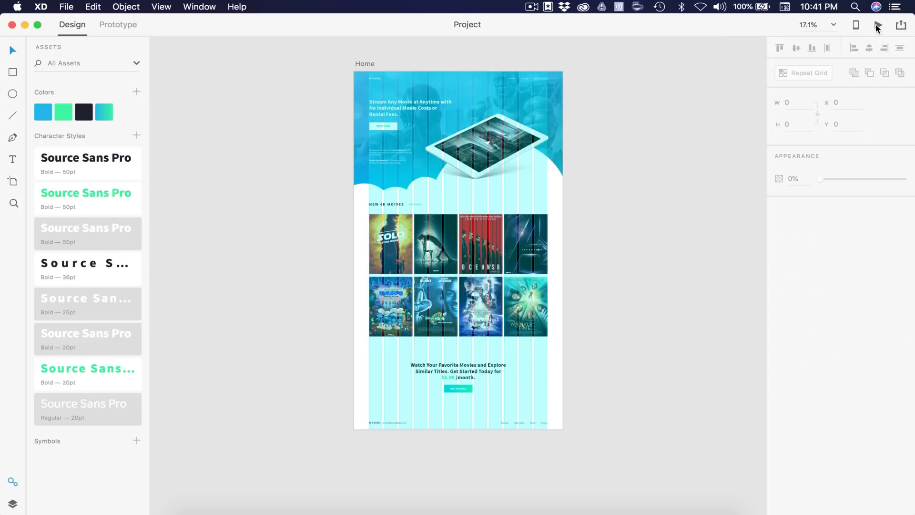
click(877, 26)
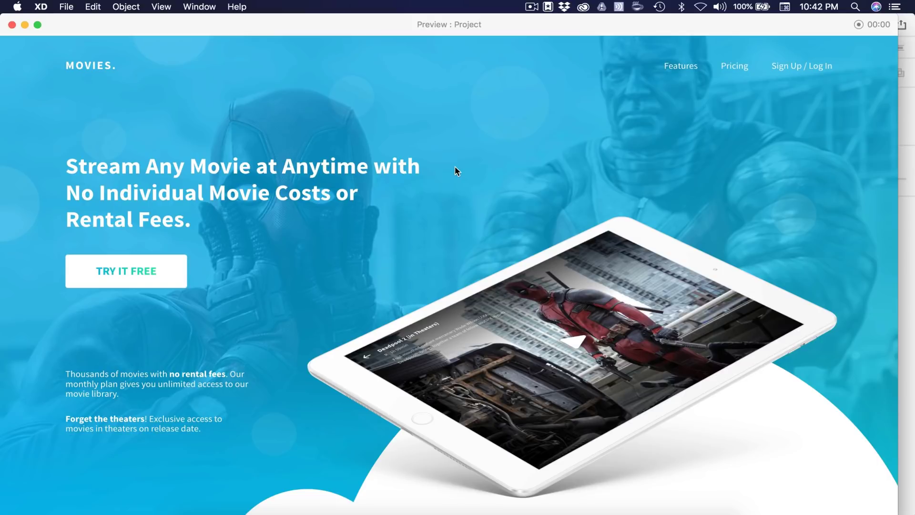
scroll(454, 168, down, 15)
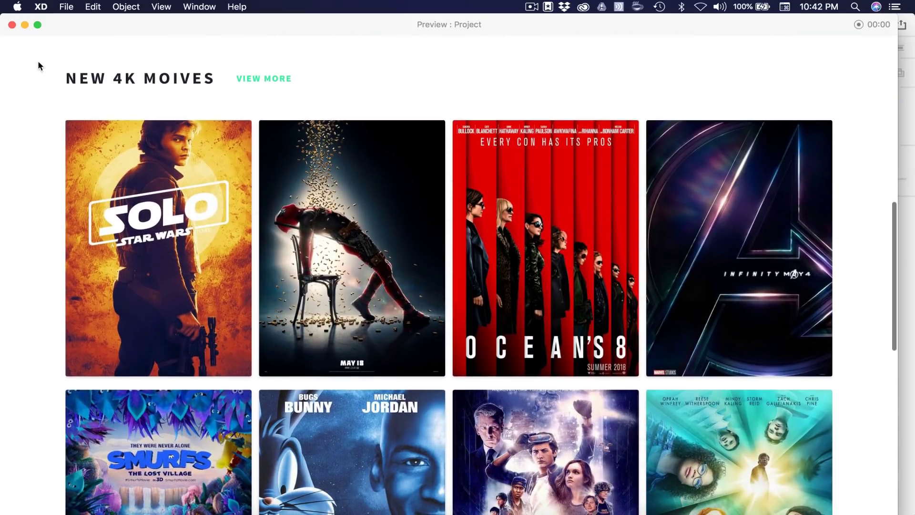
scroll(428, 54, down, 5)
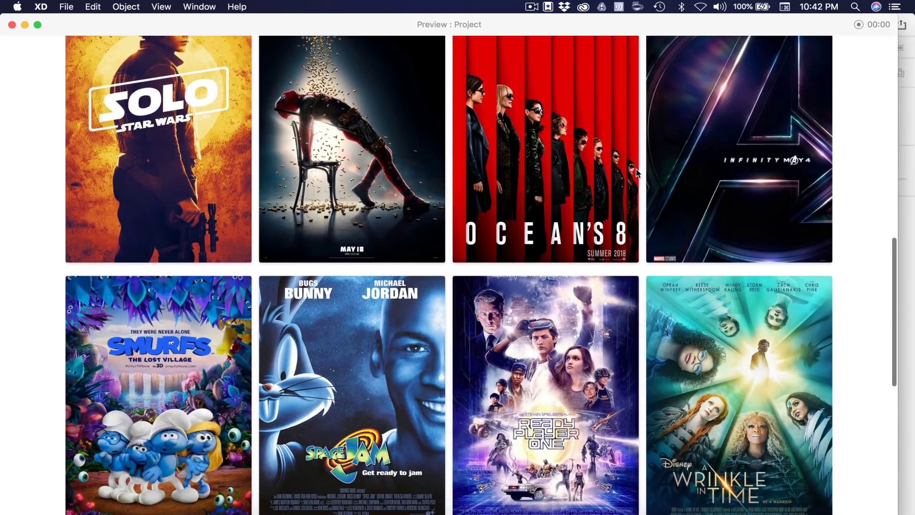
scroll(601, 328, down, 6)
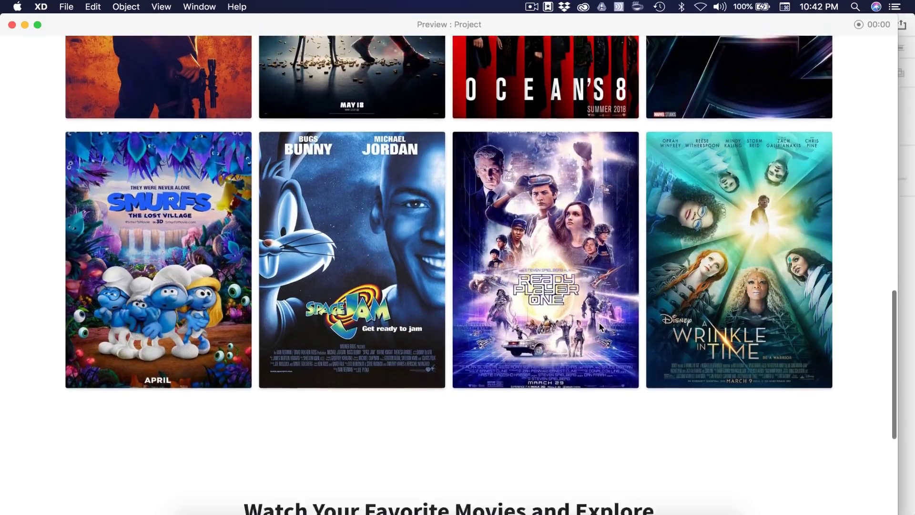
scroll(601, 328, down, 2)
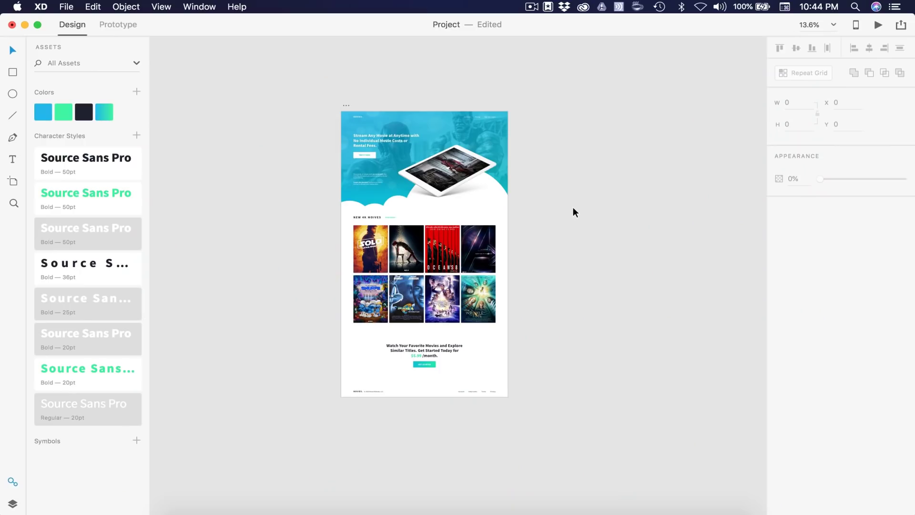
- Shorten the Home artboard's linear gradient fill by pulling its green #2AF598 end up to the poster grid's level, just beyond the artboard's right edge
scroll(573, 207, up, 3)
scroll(567, 203, up, 2)
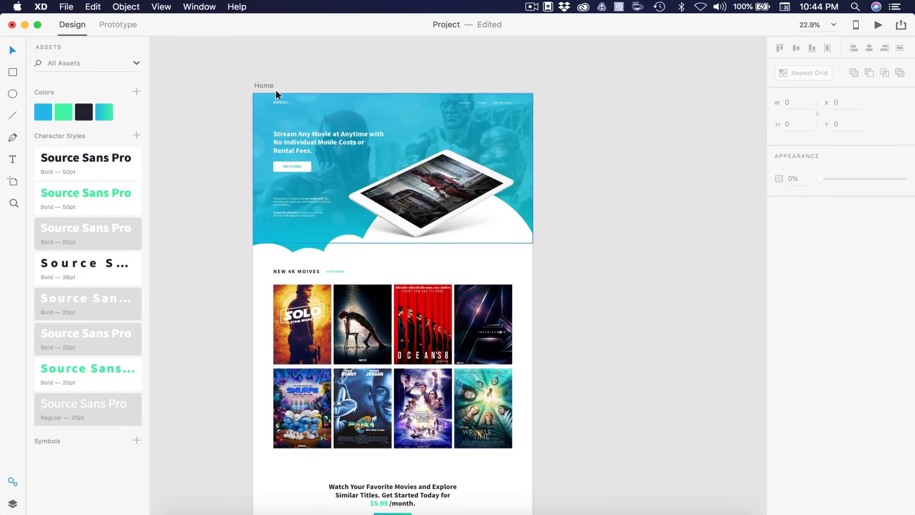
click(258, 85)
click(796, 259)
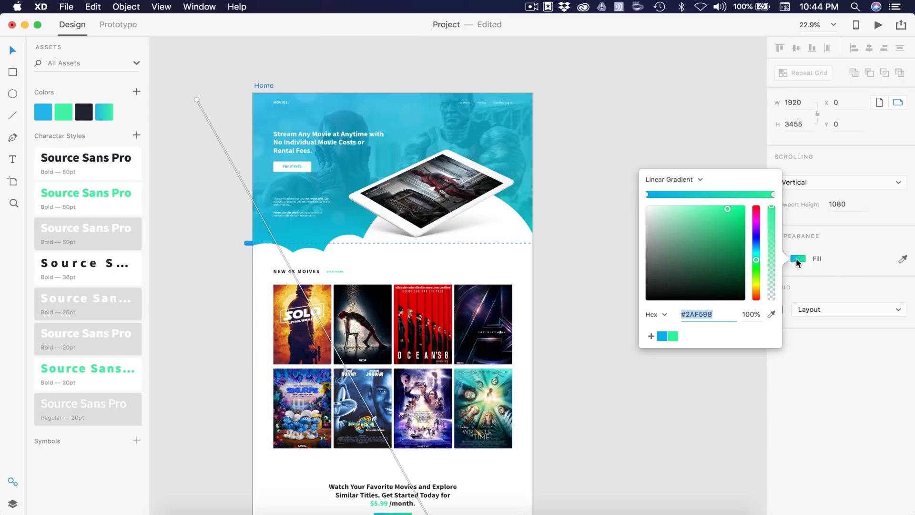
scroll(563, 191, down, 3)
scroll(562, 190, down, 3)
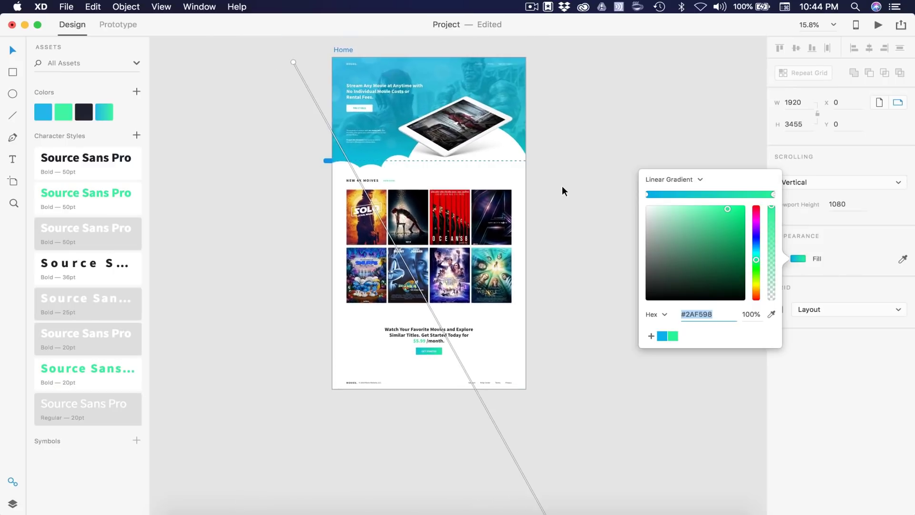
scroll(570, 486, down, 2)
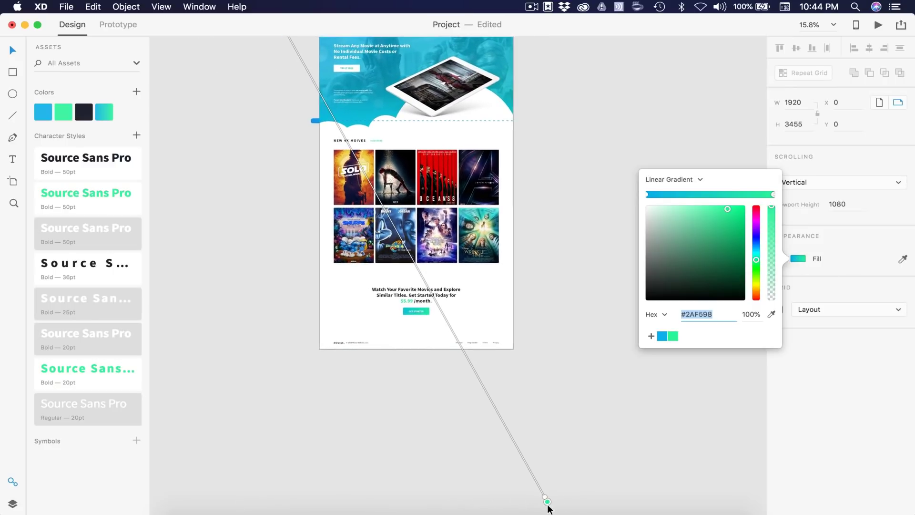
drag(549, 502, 549, 184)
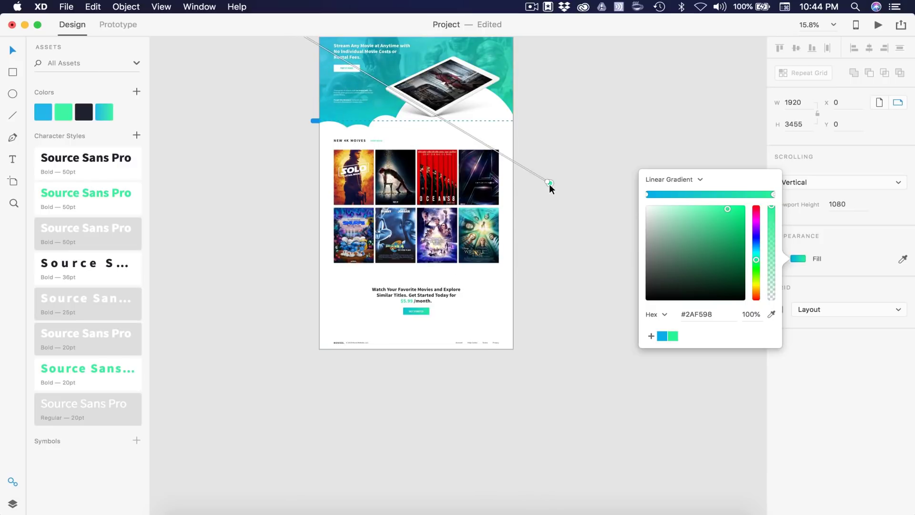
- Bring both ends of the artboard's gradient closer to the hero, with blue #08AEEA just outside its upper-left corner and green beyond the lower right
scroll(550, 185, up, 4)
scroll(549, 190, up, 3)
scroll(550, 189, left, 3)
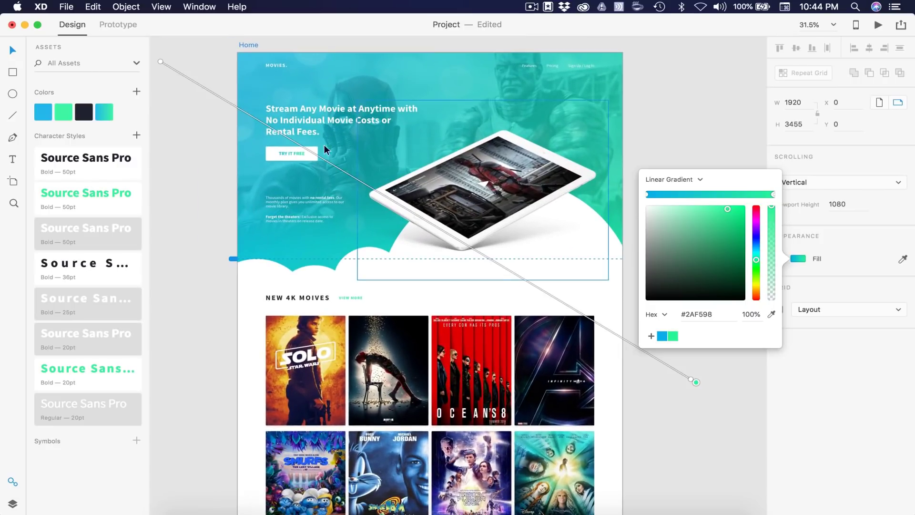
drag(160, 61, 182, 77)
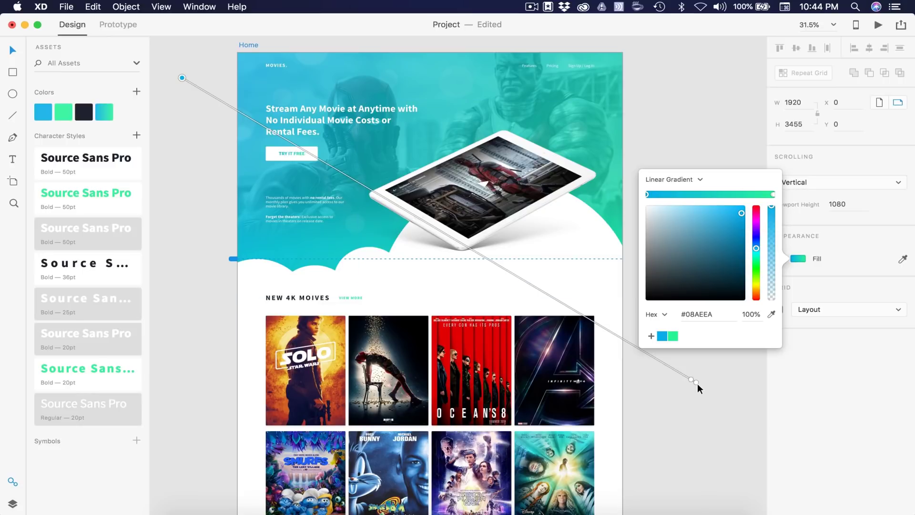
drag(696, 383, 636, 337)
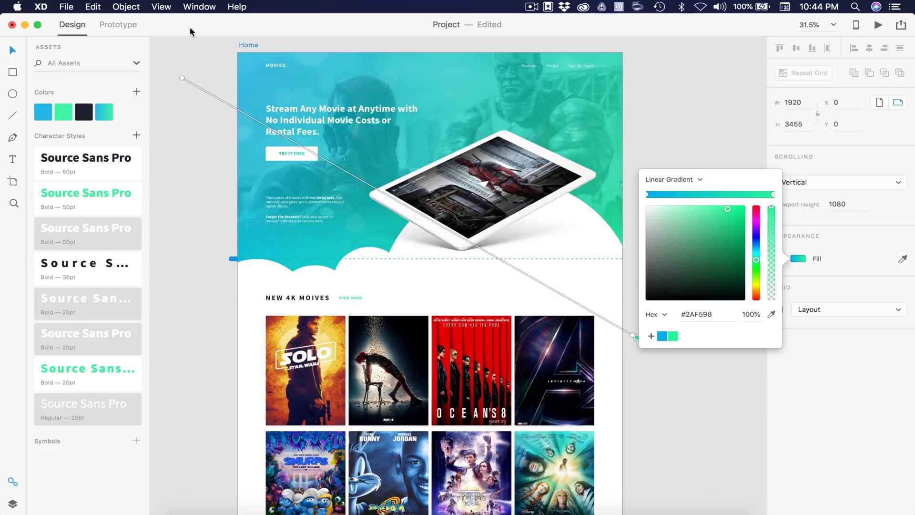
drag(181, 77, 211, 74)
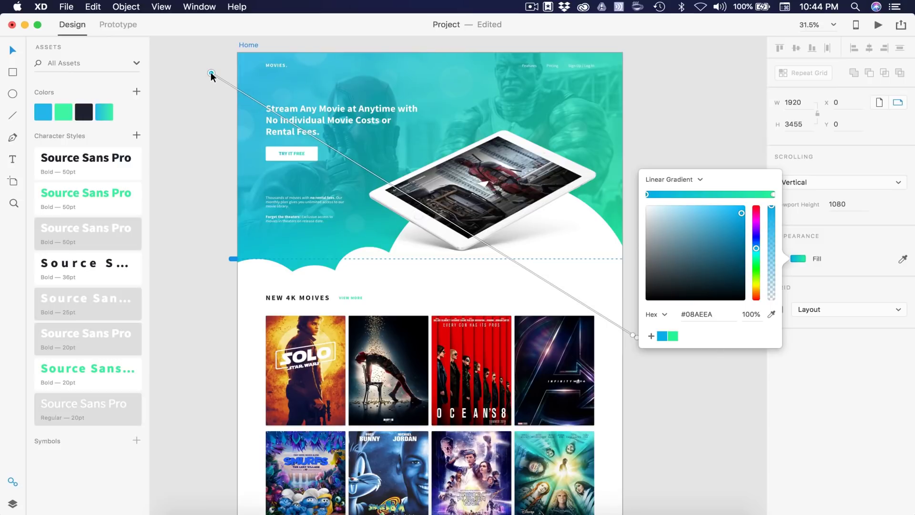
click(679, 98)
scroll(678, 98, down, 2)
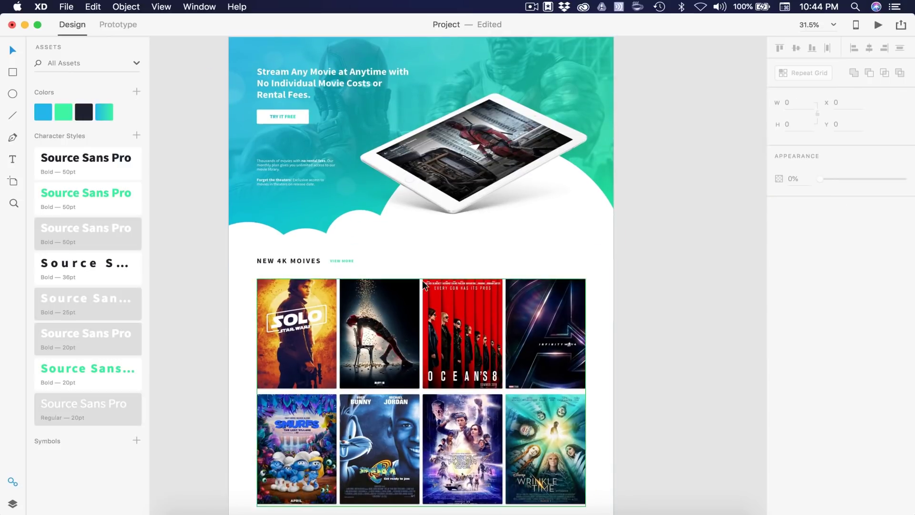
scroll(425, 284, down, 3)
scroll(627, 186, down, 2)
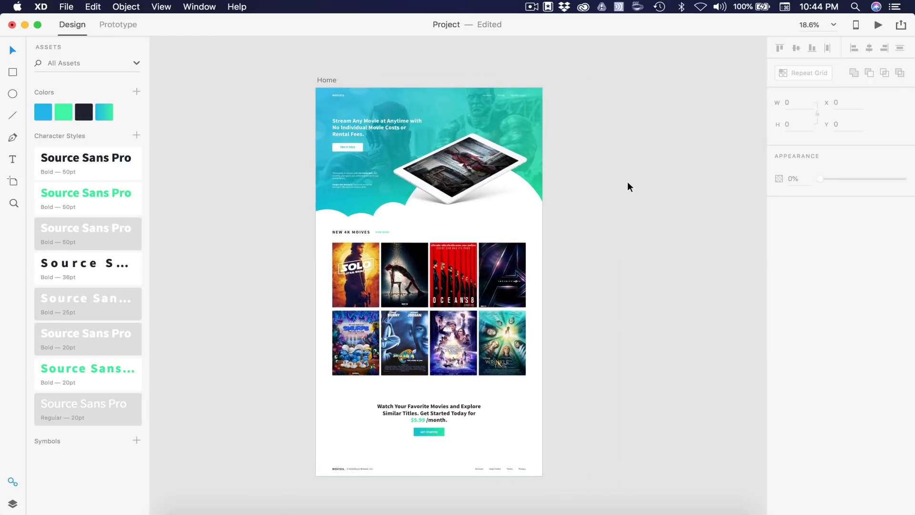